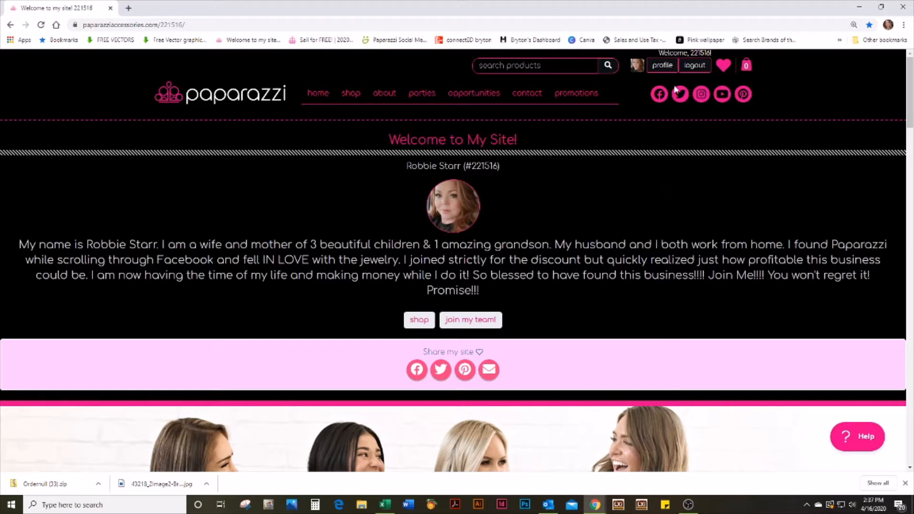
Open the most recent order, dated 4/16/2020, from the profile's order history
left_click(663, 65)
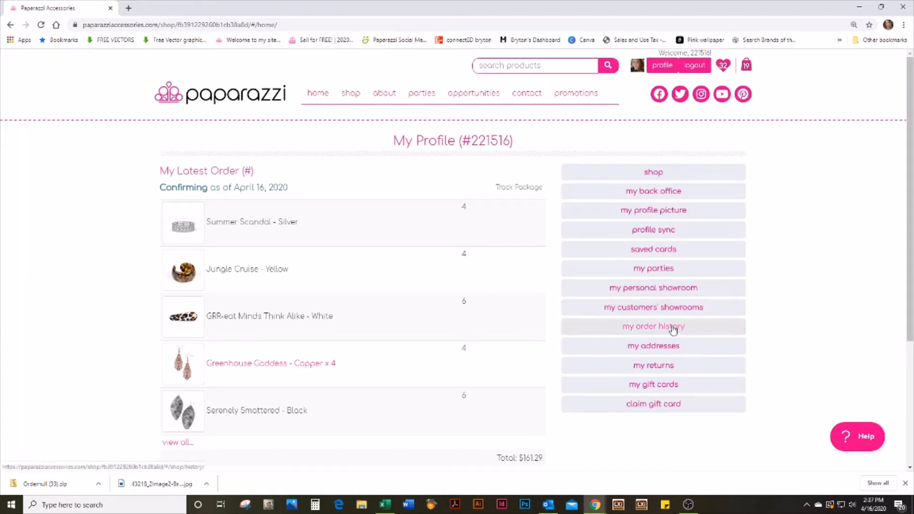
left_click(696, 334)
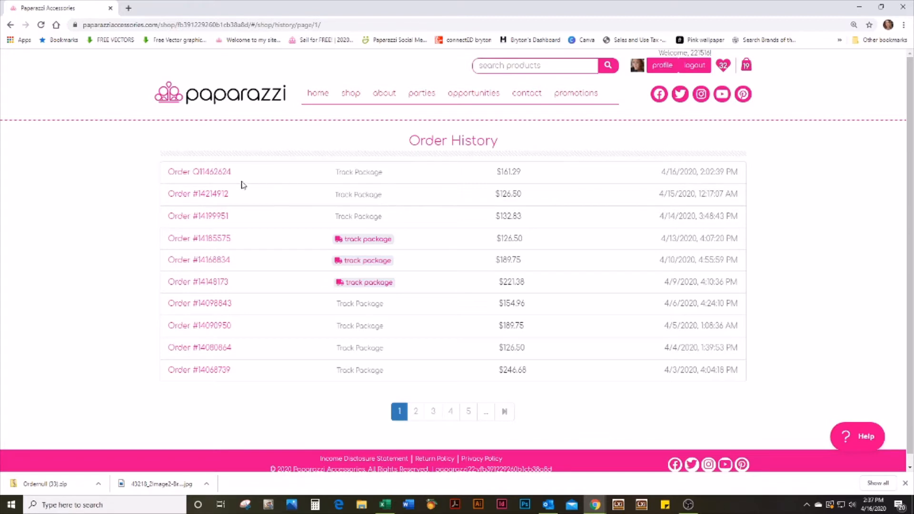
left_click(211, 172)
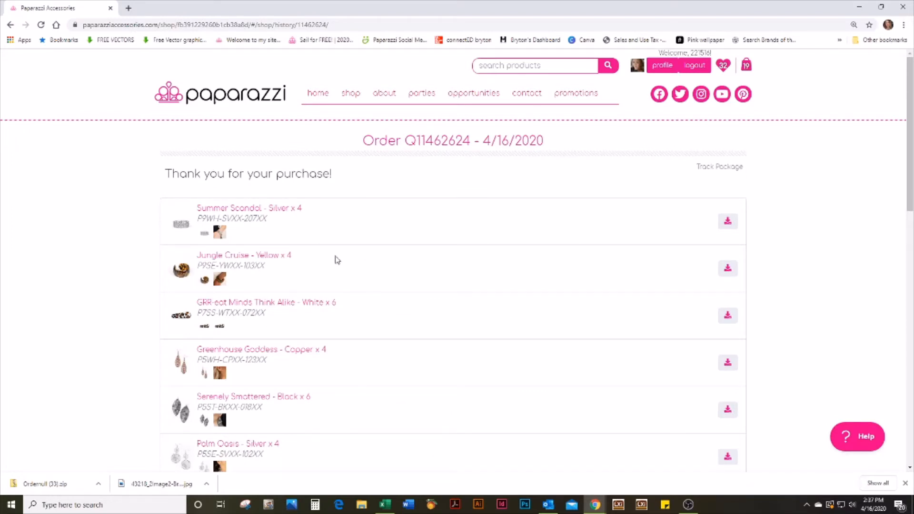
Review the jewelry items listed in the order, from the first piece down to the image options beneath the total
scroll(337, 259, "down", 1)
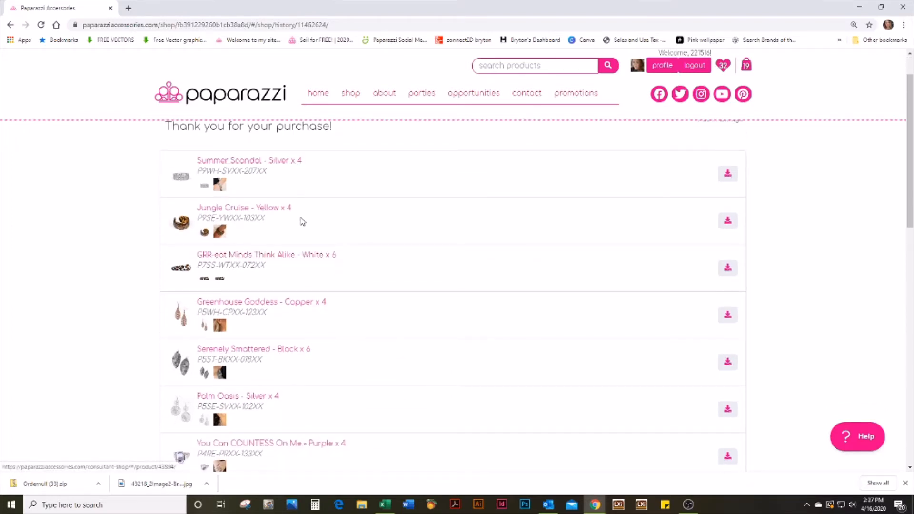
scroll(346, 295, "down", 6)
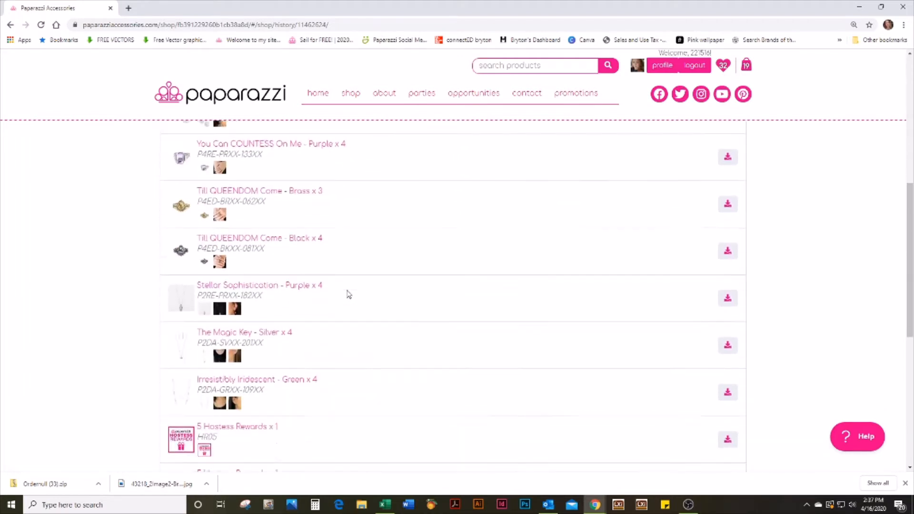
scroll(349, 294, "down", 4)
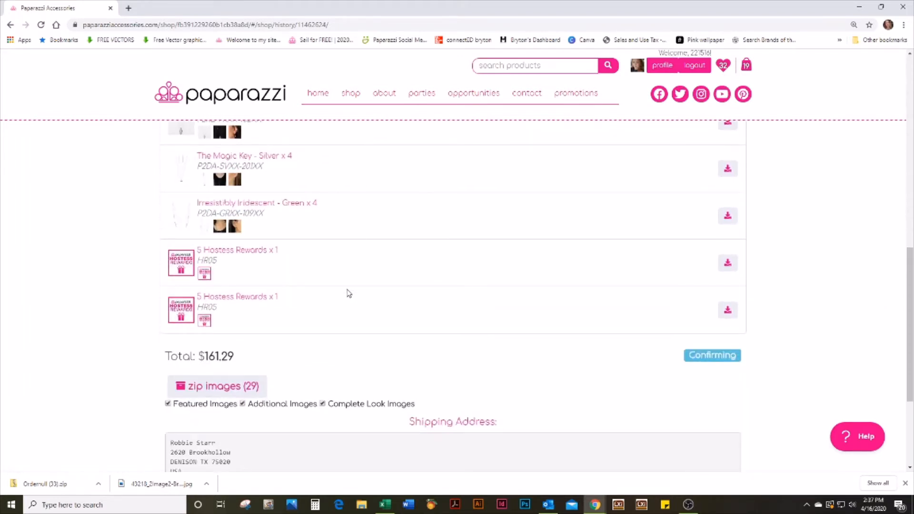
scroll(349, 294, "down", 1)
scroll(349, 294, "up", 1)
scroll(326, 347, "up", 6)
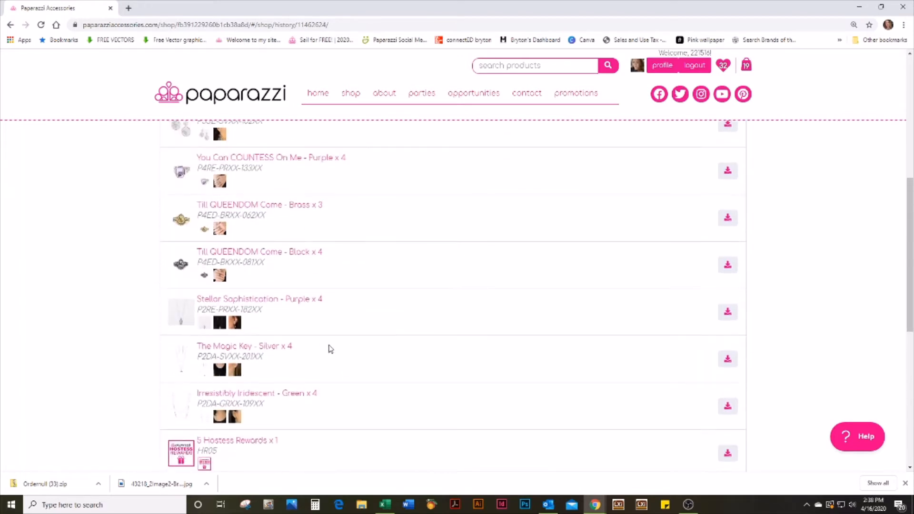
scroll(335, 347, "up", 5)
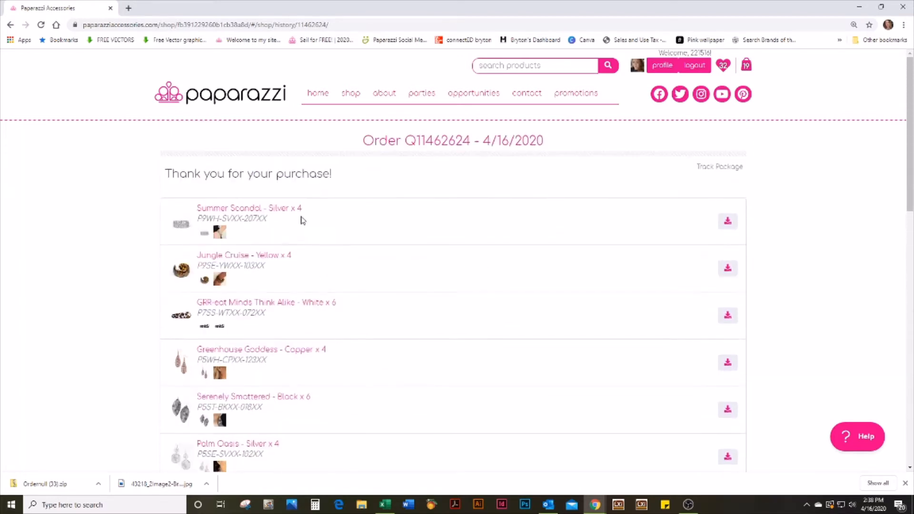
Zip all of the order's featured, additional and complete look images and download the archive
scroll(332, 414, "down", 2)
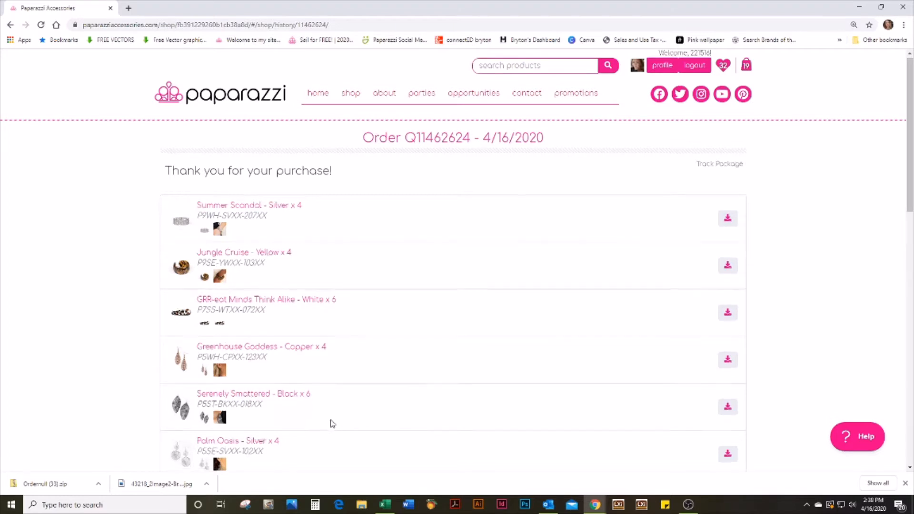
scroll(352, 387, "down", 5)
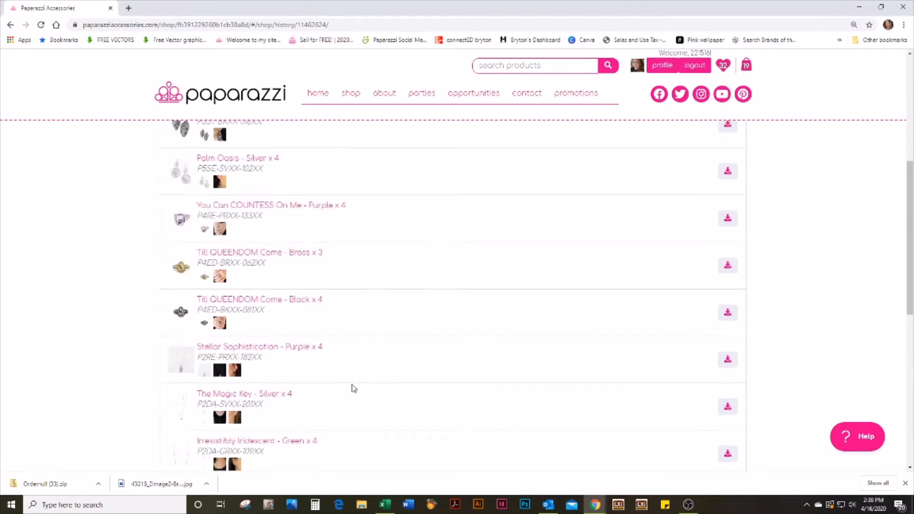
scroll(354, 387, "down", 2)
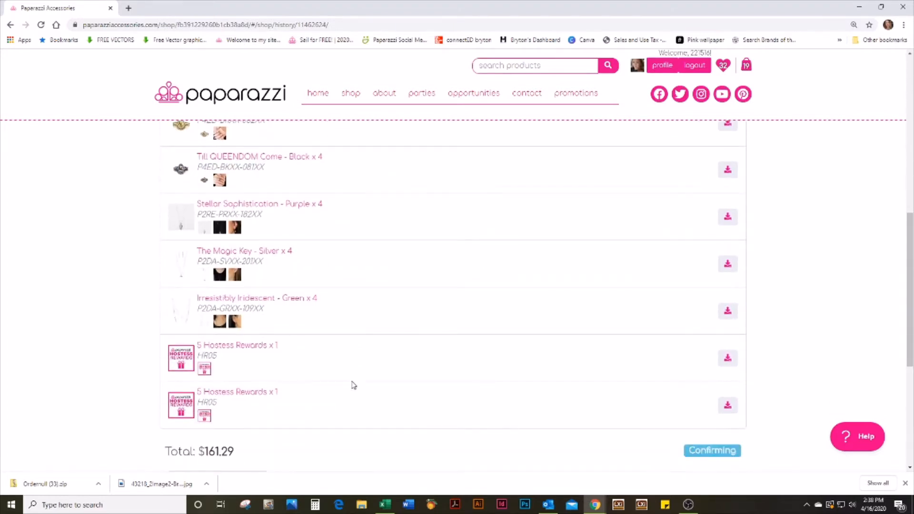
scroll(362, 334, "down", 2)
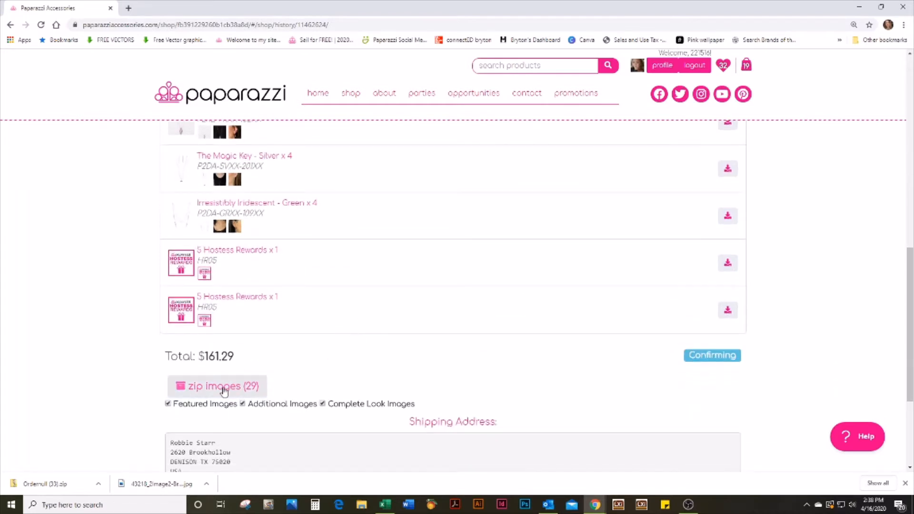
left_click(220, 386)
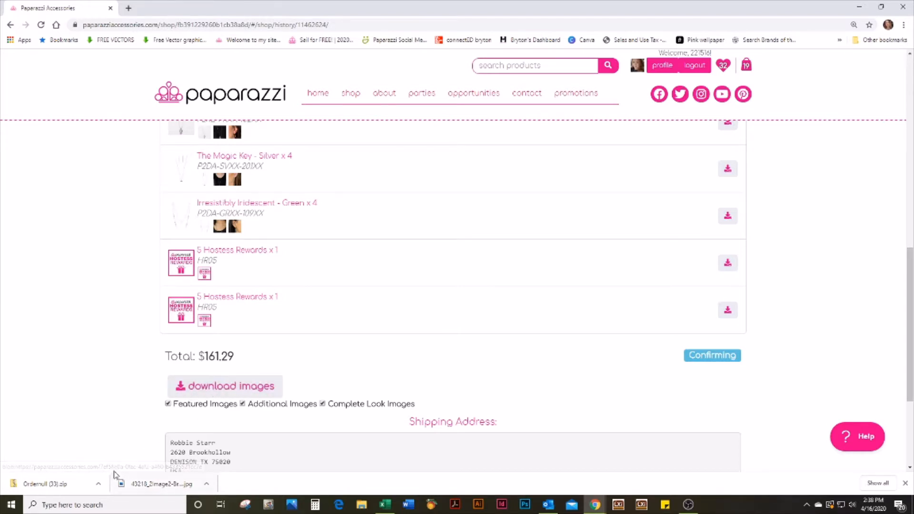
left_click(218, 386)
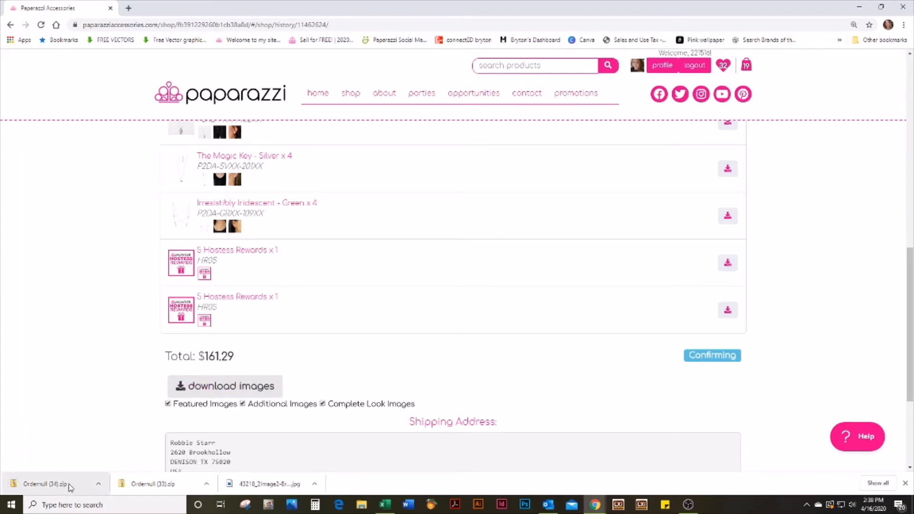
Show the newly downloaded Ordernull (34).zip in its folder and open the archive
left_click(97, 485)
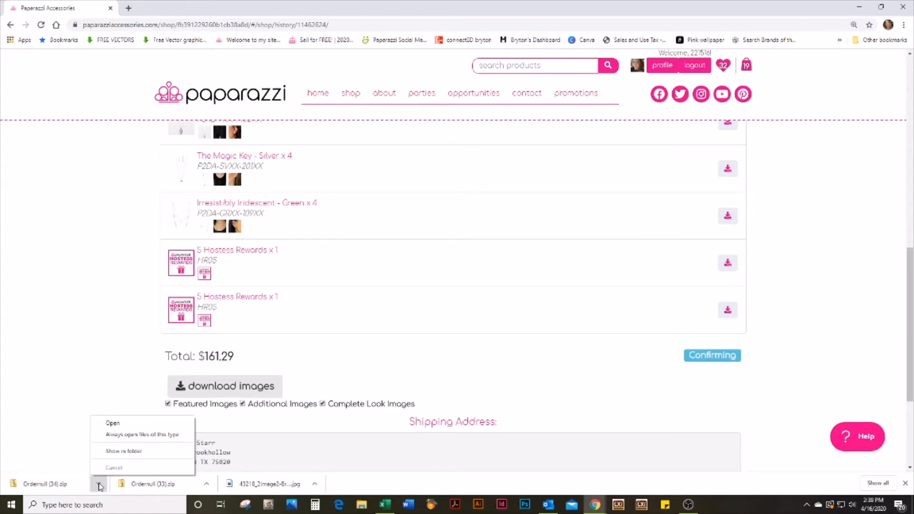
left_click(123, 452)
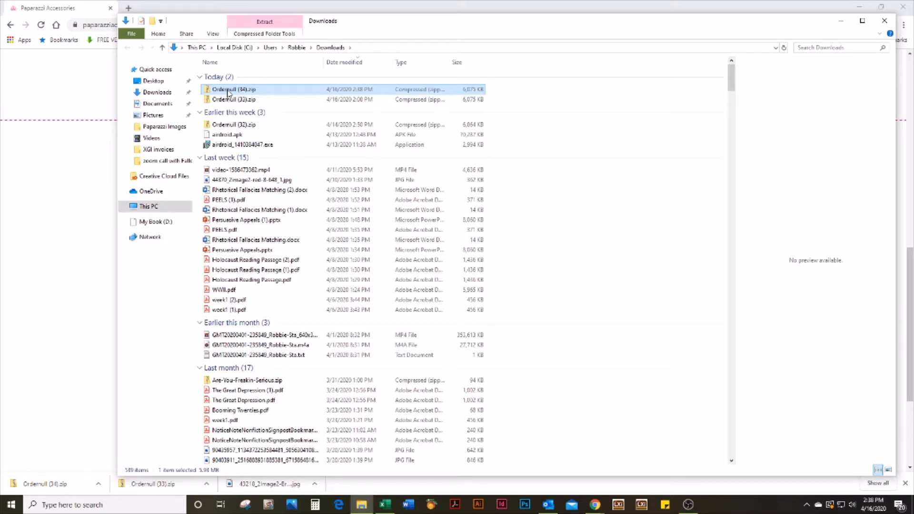
left_click(227, 91)
left_click(207, 91)
double_click(207, 91)
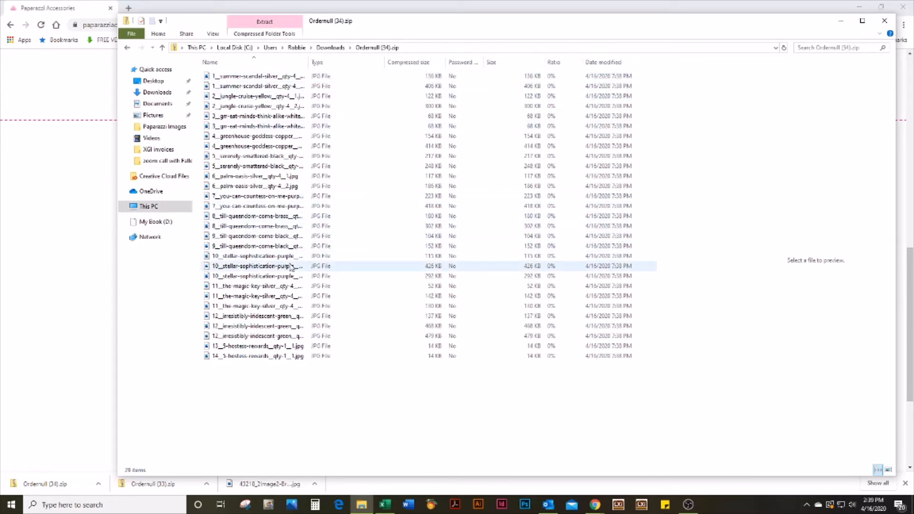
Copy all the images inside Ordernull (34).zip
key("ctrl+a")
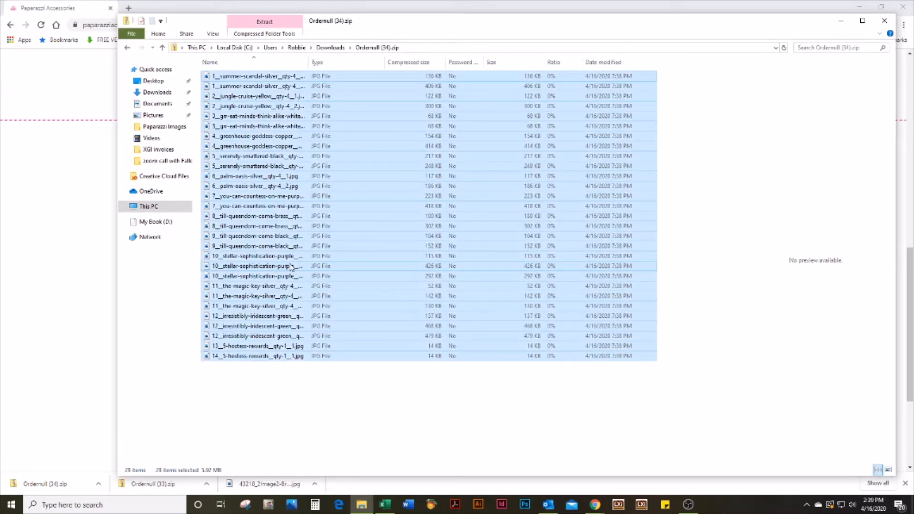
double_click(281, 236)
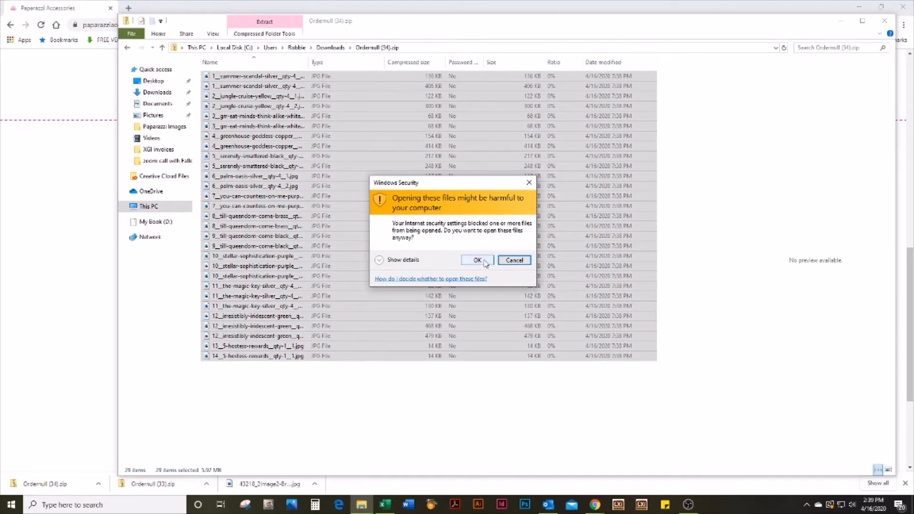
left_click(478, 260)
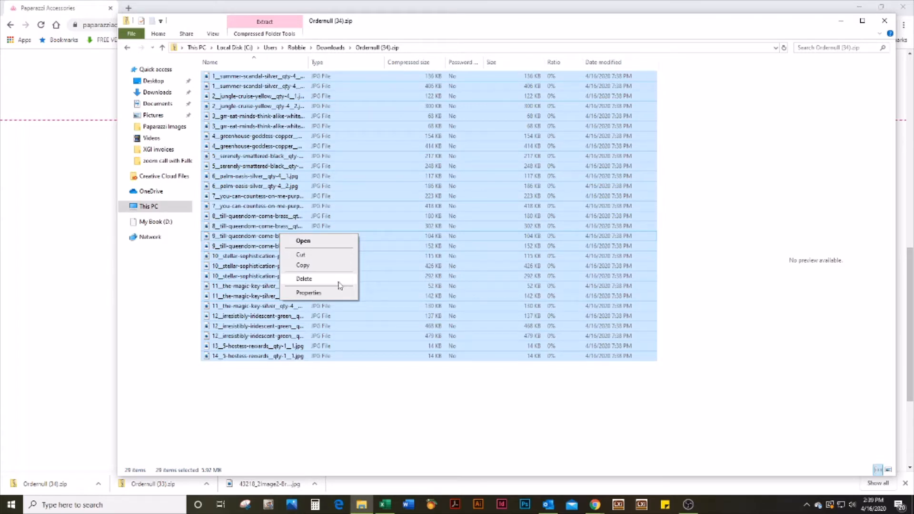
left_click(320, 266)
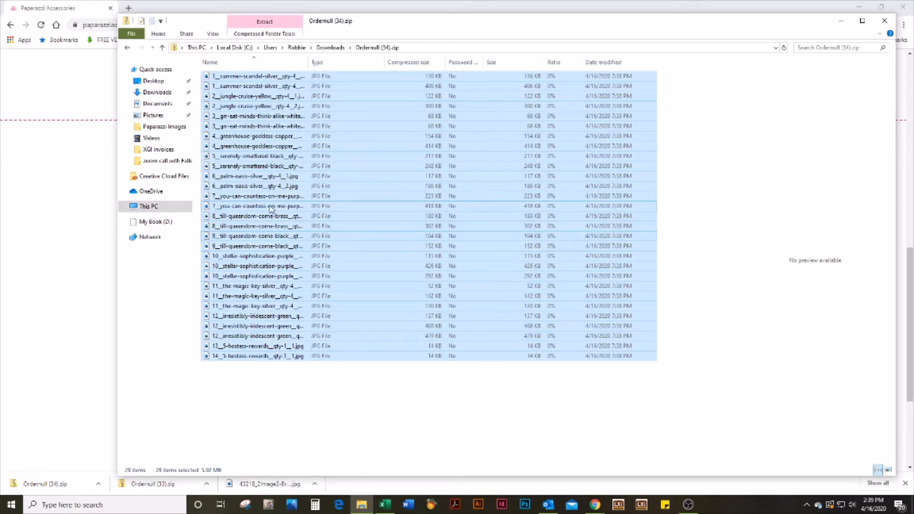
Create a folder named 4-16-20 in the On Its Way folder of Paparazzi Images
left_click(146, 127)
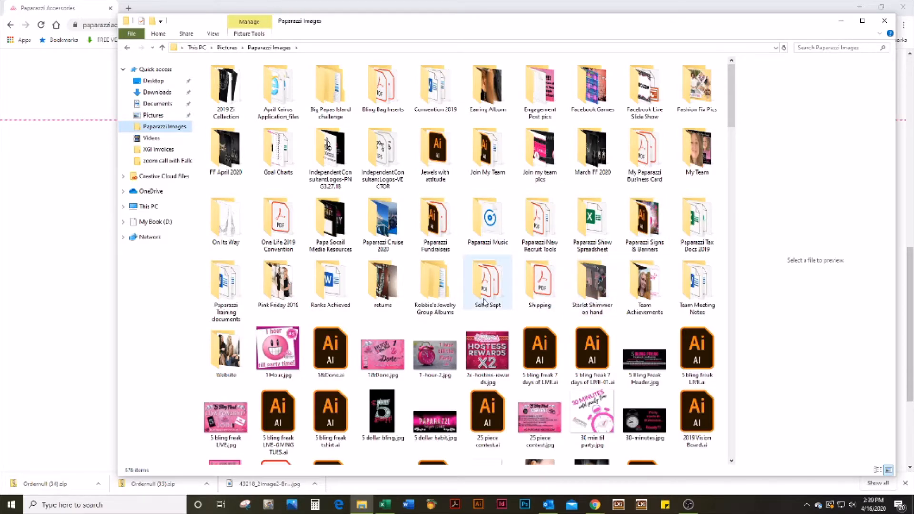
mouse_move(484, 301)
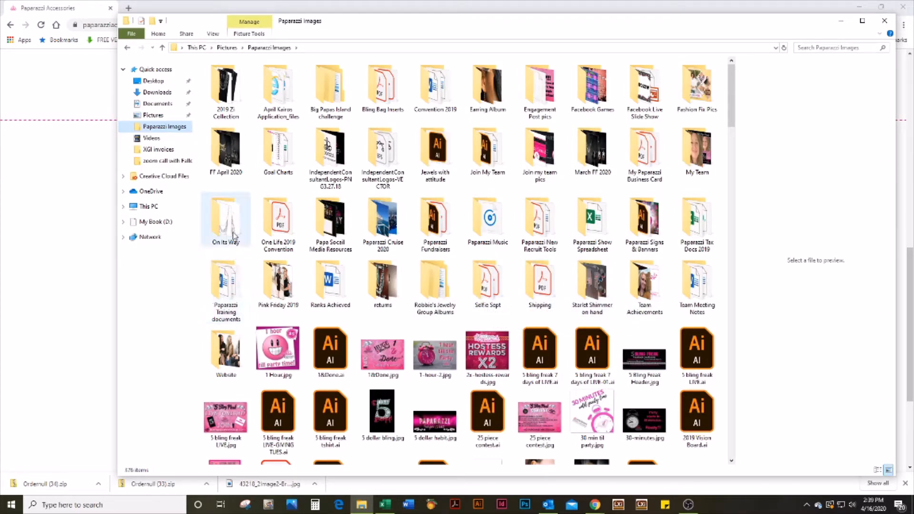
double_click(225, 218)
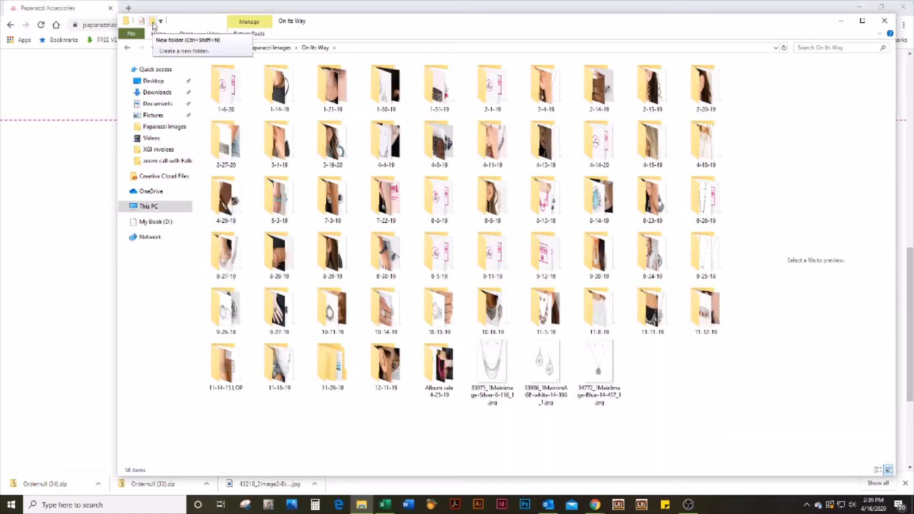
left_click(153, 25)
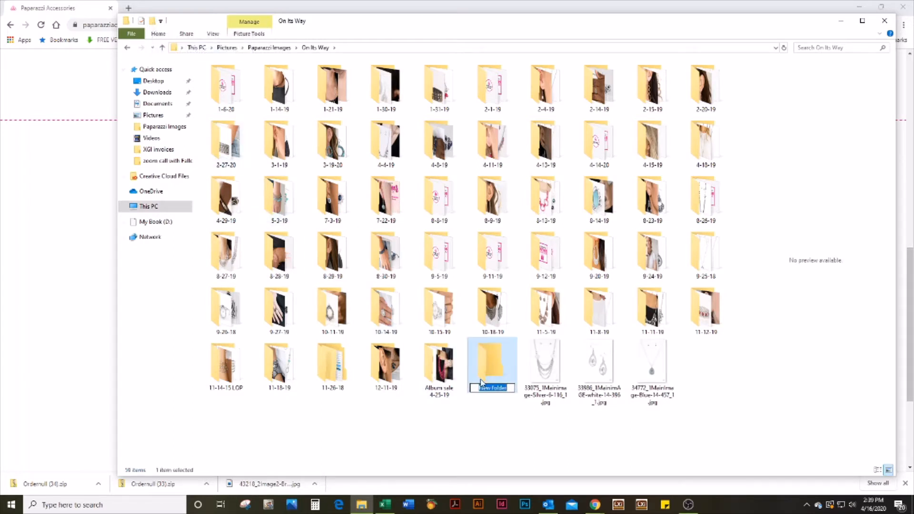
type("4")
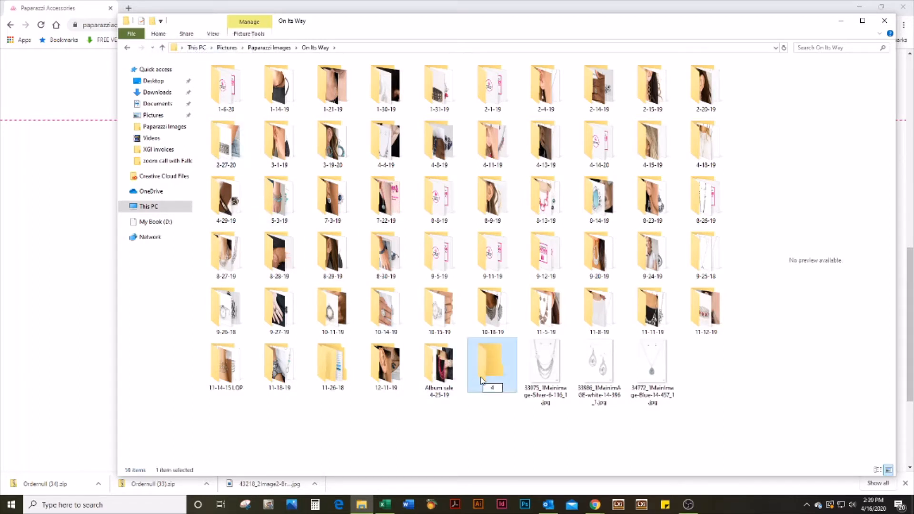
type("-16-20")
key("Return")
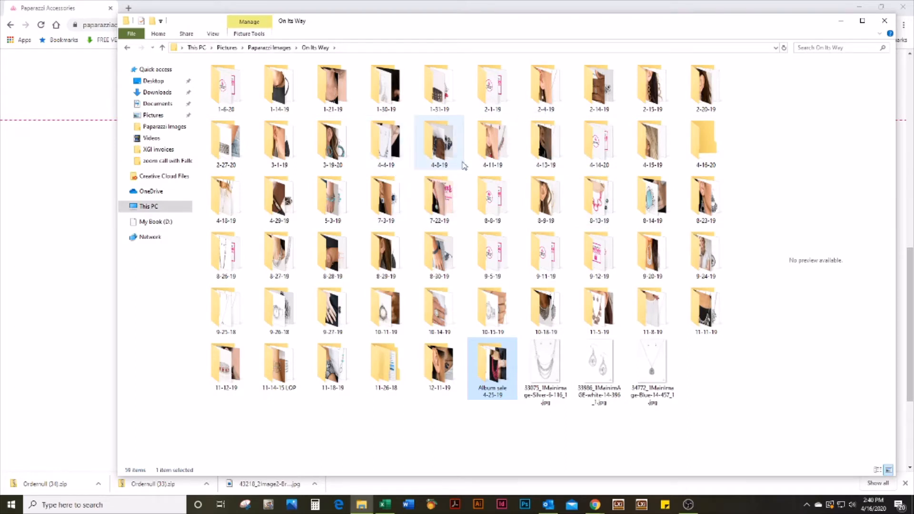
Paste the copied order images into the 4-16-20 folder
left_click(705, 151)
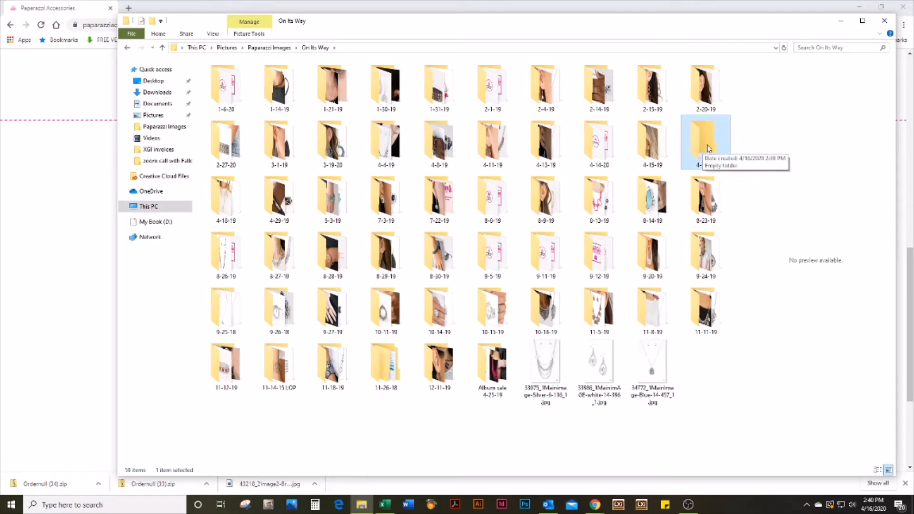
double_click(706, 147)
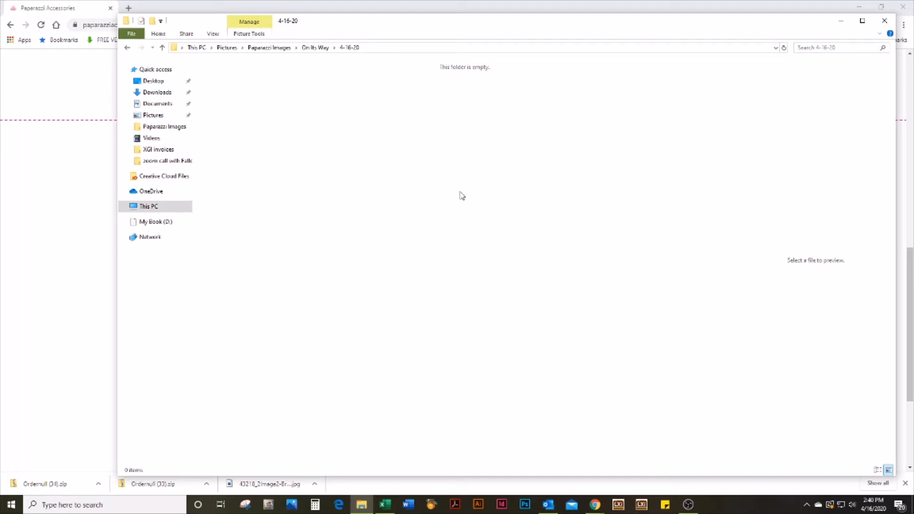
key("ctrl+v")
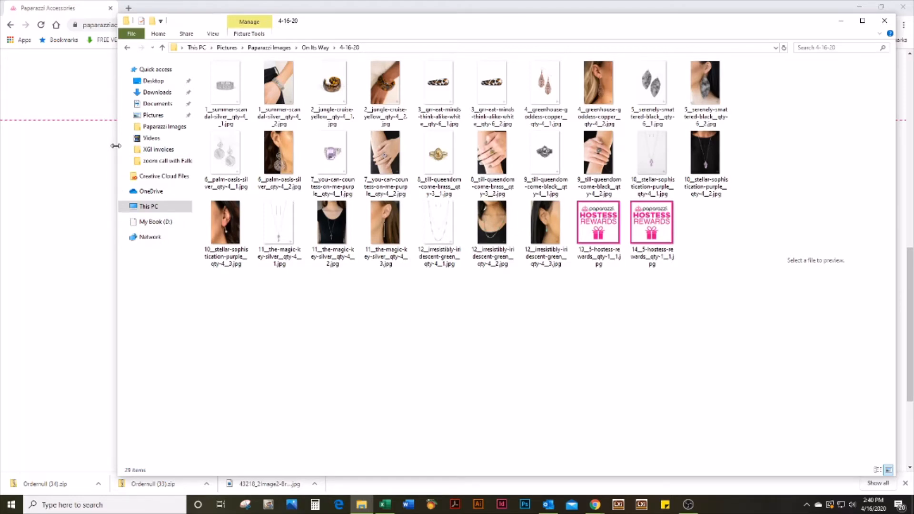
Narrow the 4-16-20 folder window to uncover the browser, and open Facebook in a new browser tab
left_click_drag(115, 145, 377, 157)
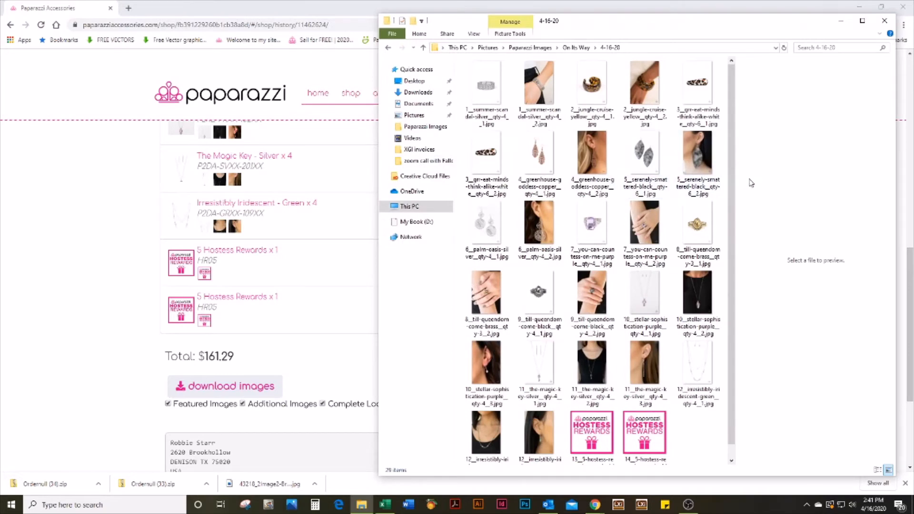
left_click_drag(737, 185, 772, 183)
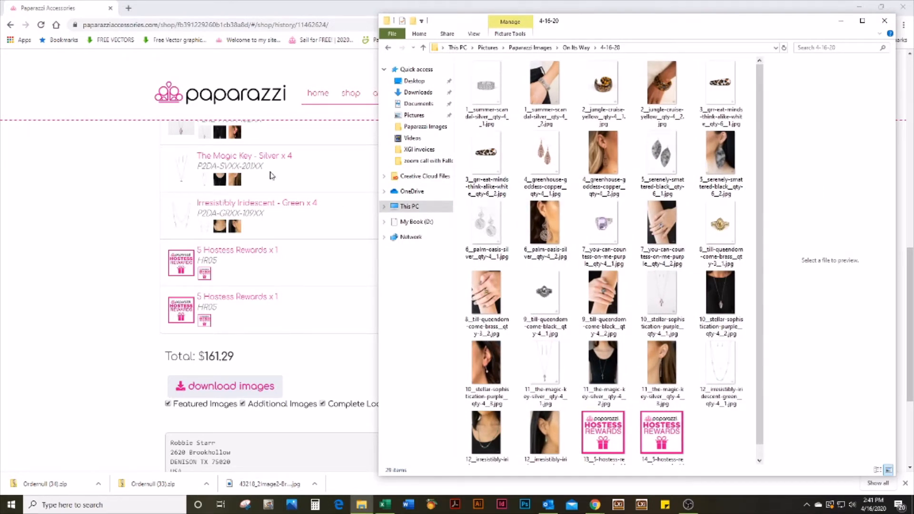
left_click(175, 12)
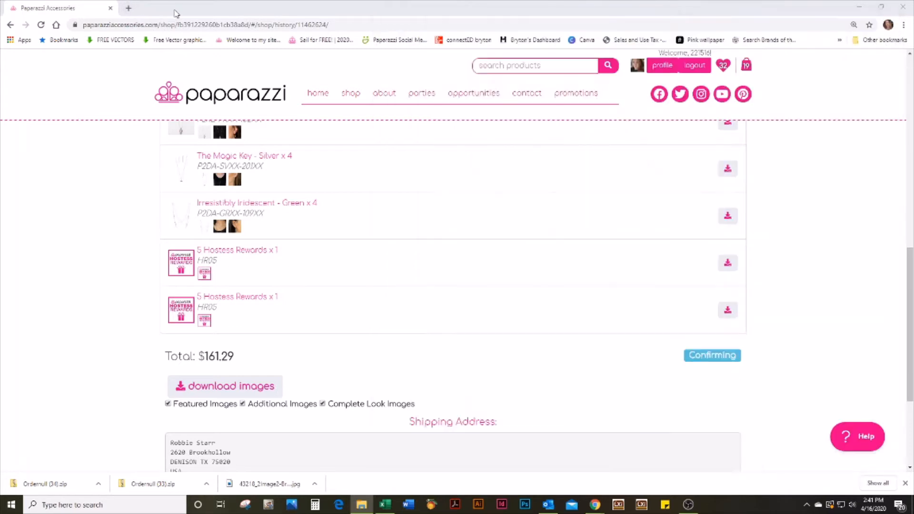
left_click(129, 8)
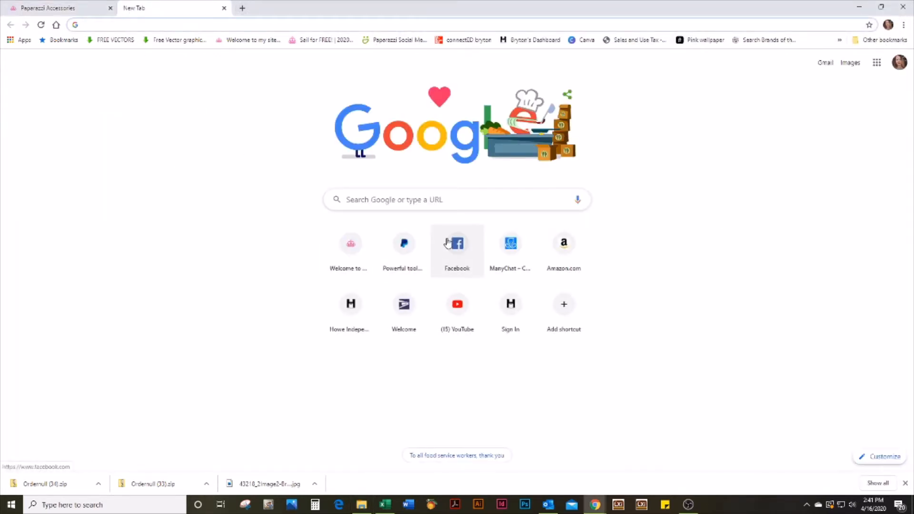
left_click(447, 243)
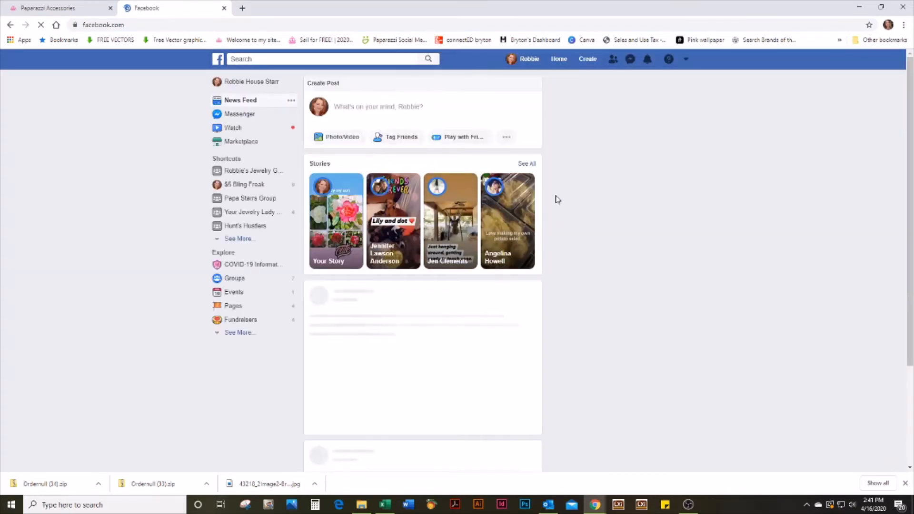
Open the Photos section of the $5 Bling Freak page and close the open chat
left_click(686, 59)
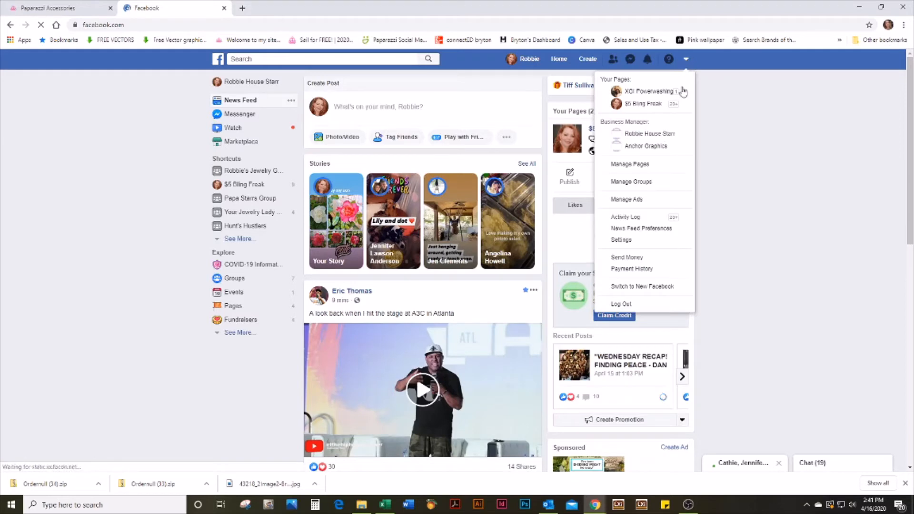
left_click(647, 104)
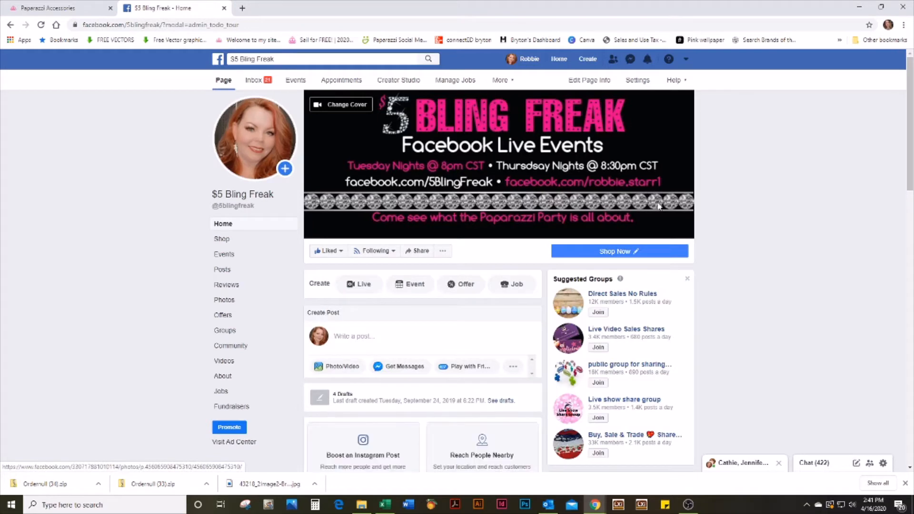
left_click(779, 463)
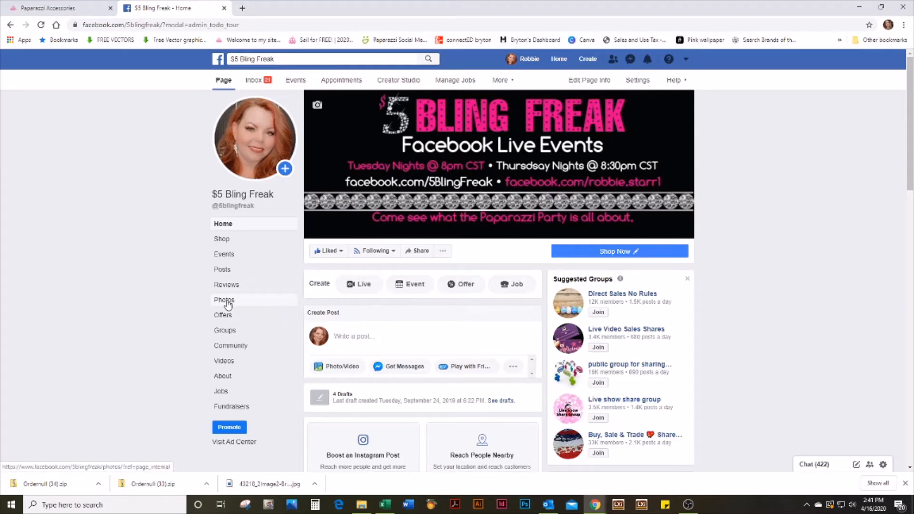
left_click(227, 302)
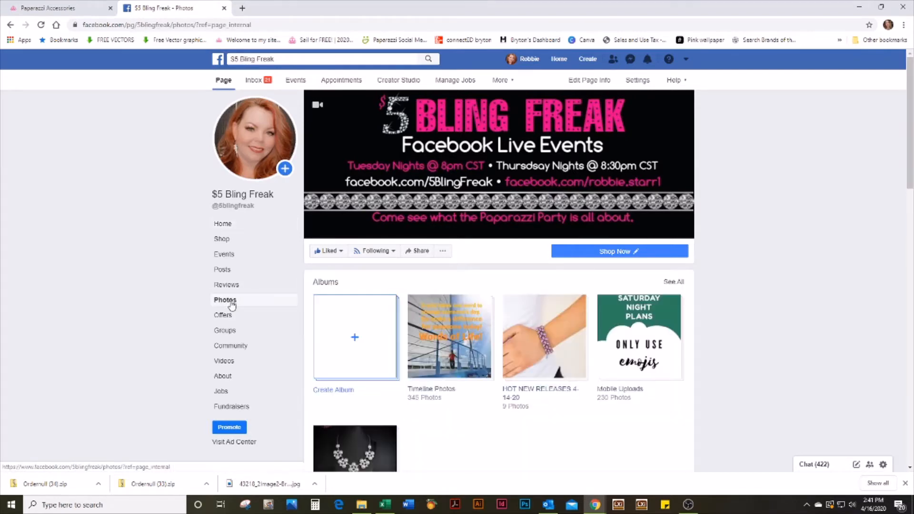
Start a new photo album on the page and name it Hot New Releases for 4-46-20
scroll(324, 311, "down", 2)
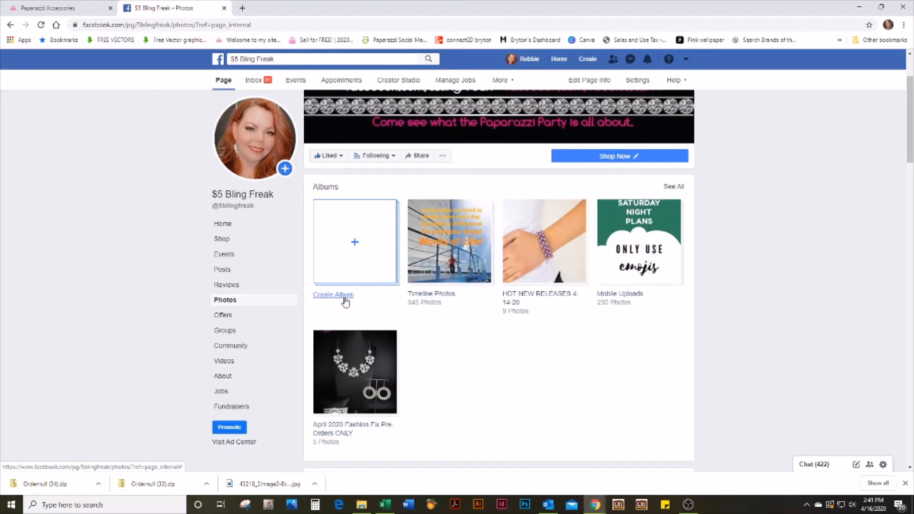
left_click(344, 298)
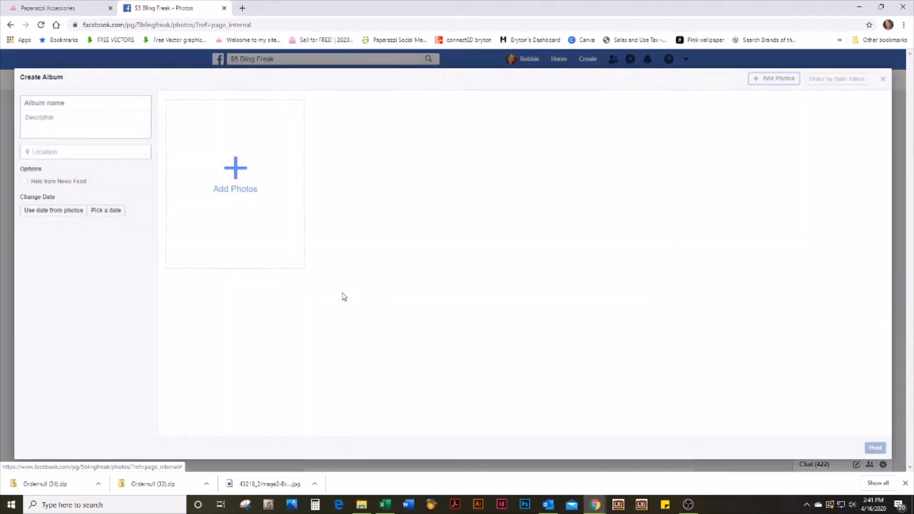
left_click(62, 102)
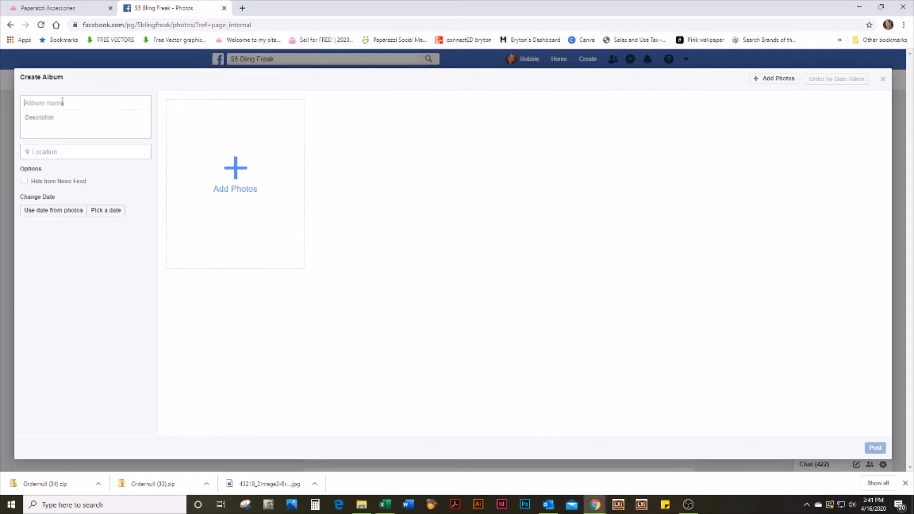
type("Hot New Releases for 4-46-20")
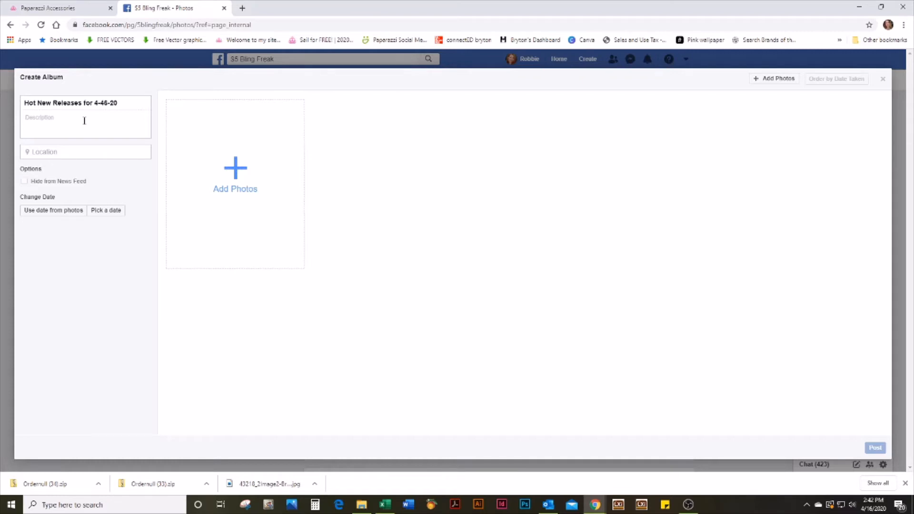
Open Facebook in another browser tab and go to the photos of the $5 Bling Freak page
left_click(243, 8)
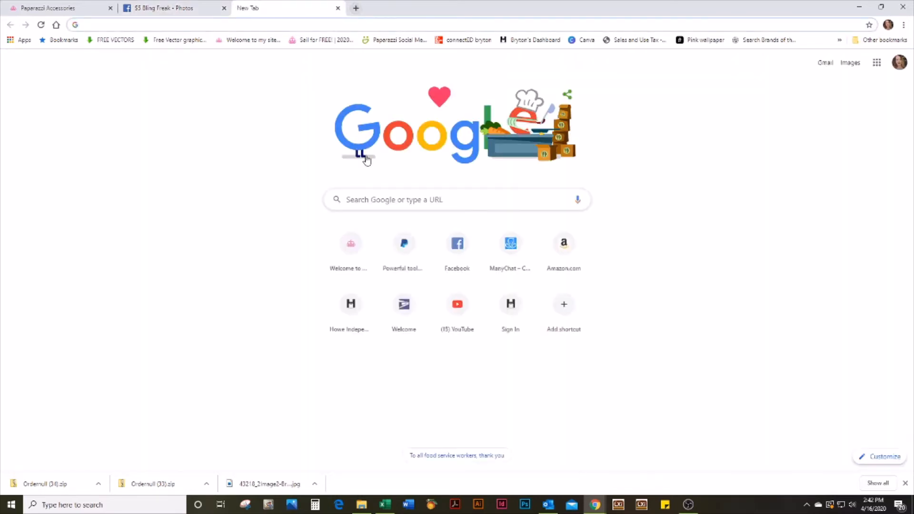
left_click(465, 264)
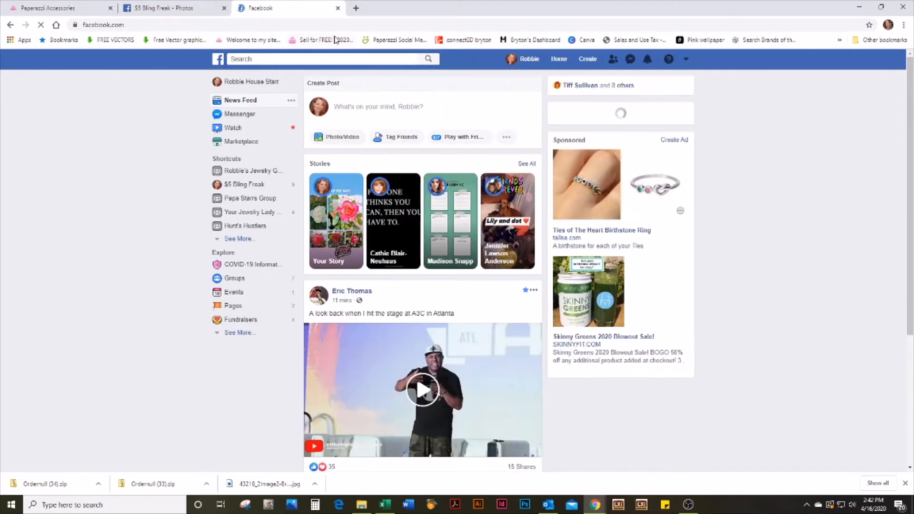
left_click(244, 187)
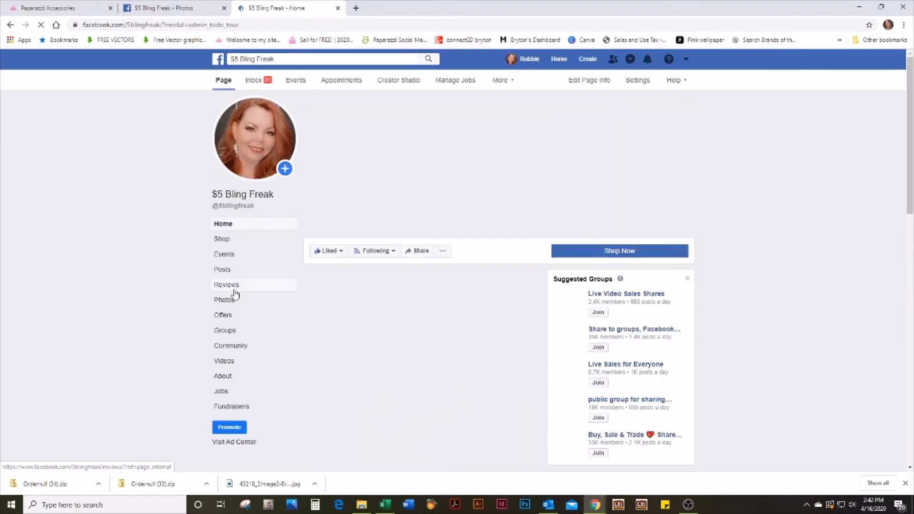
left_click(234, 303)
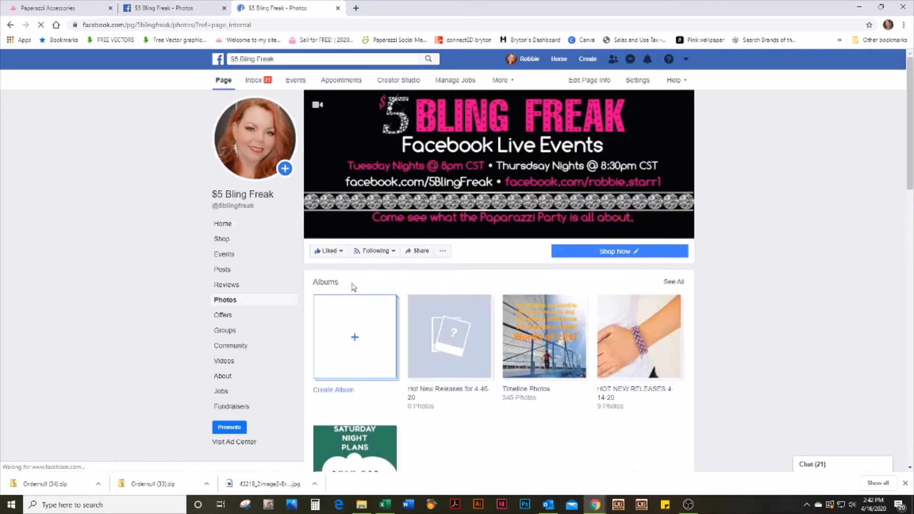
Rename the empty Hot New Releases for 4-46-20 album as Hot New Releases for 4-16-20 and save it
scroll(355, 285, "down", 3)
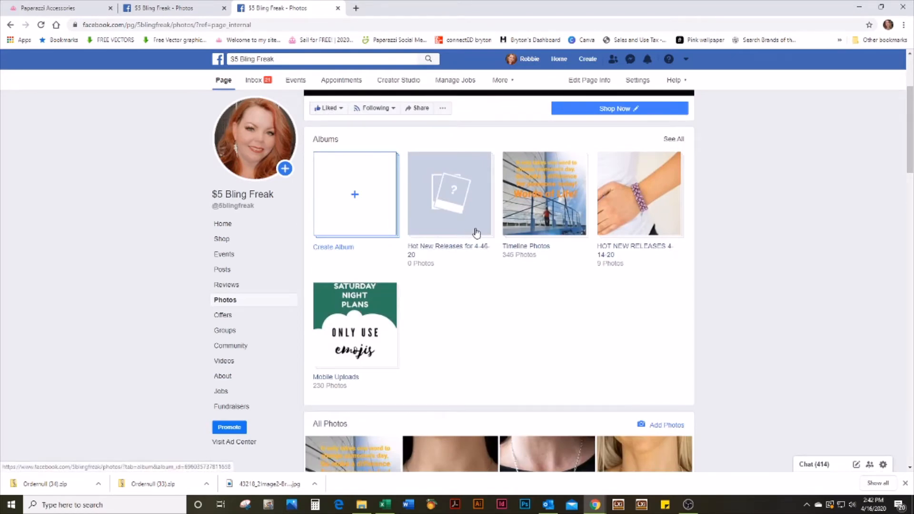
left_click(477, 233)
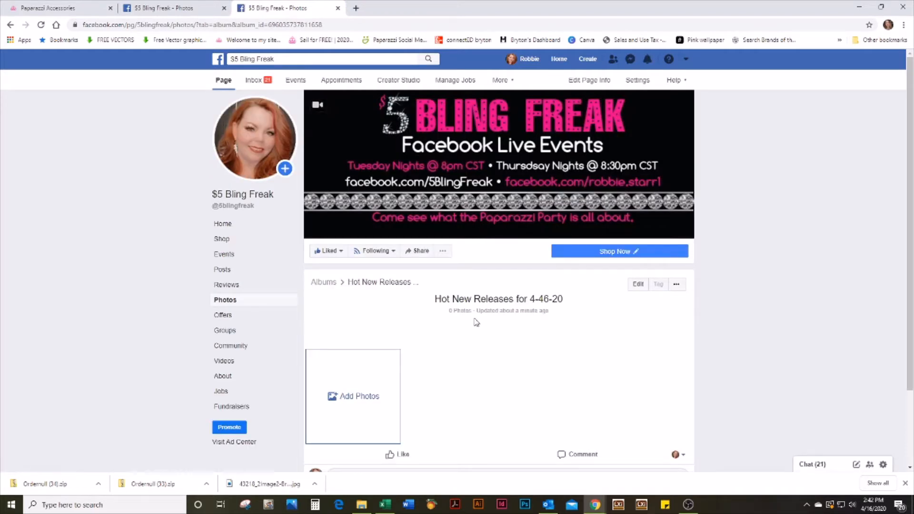
scroll(475, 326, "down", 3)
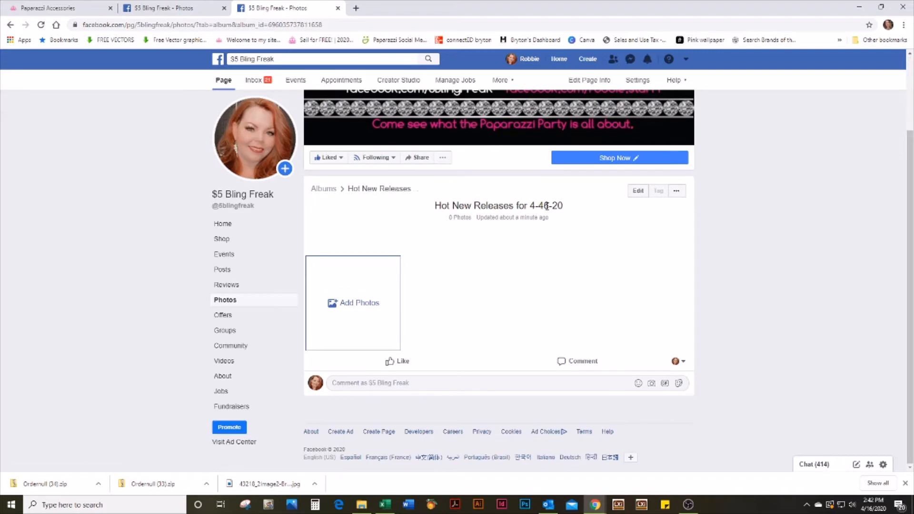
left_click(634, 193)
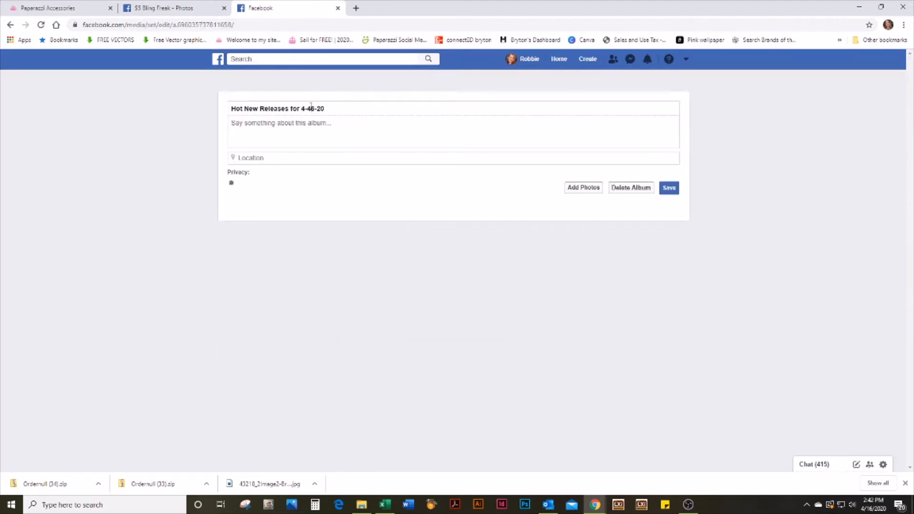
key("BackSpace")
type("1")
left_click(668, 189)
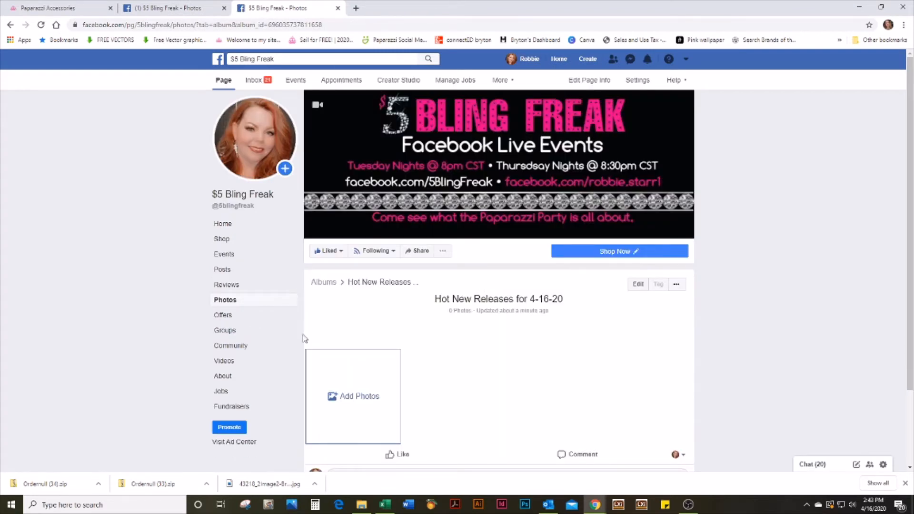
Open the HOT NEW RELEASES 4-14-20 album and copy its description text
scroll(334, 340, "down", 2)
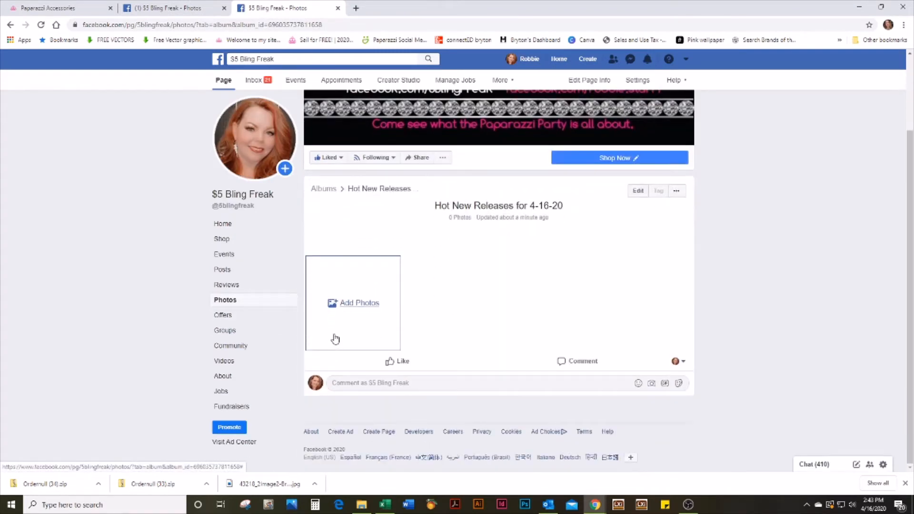
left_click(229, 300)
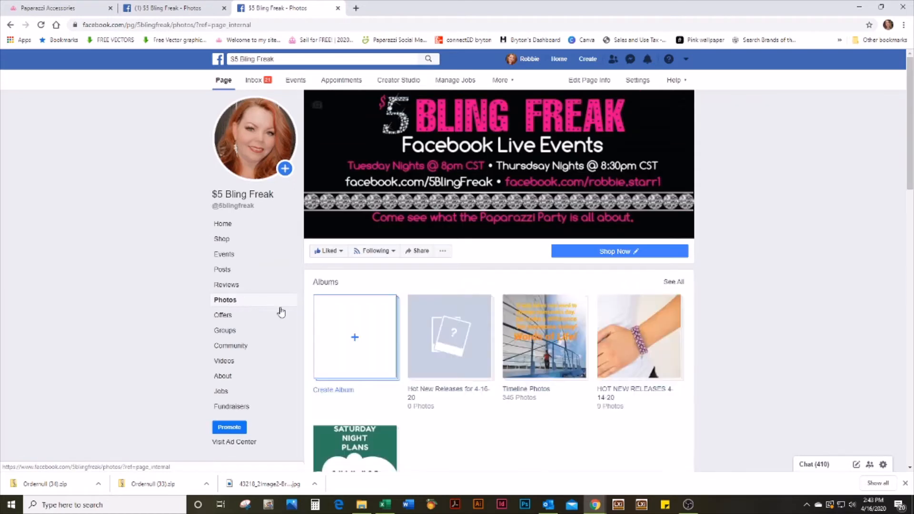
scroll(519, 376, "down", 2)
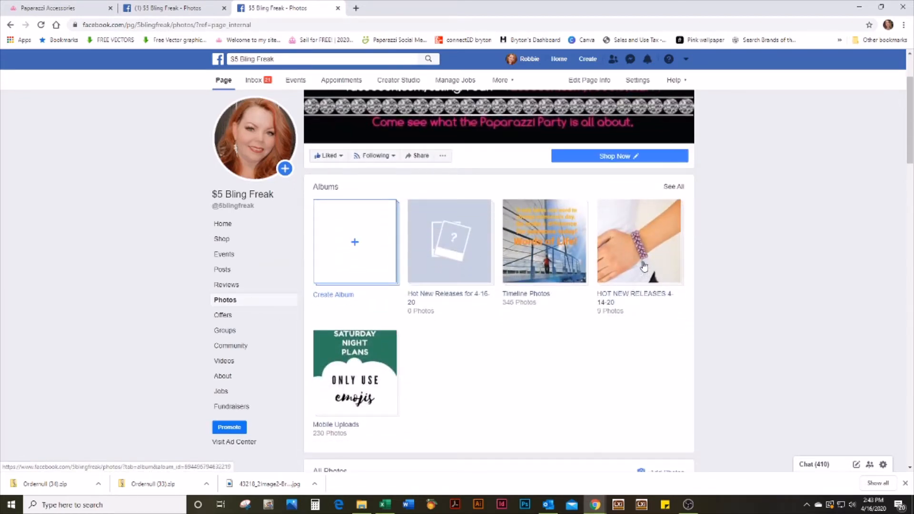
left_click(628, 265)
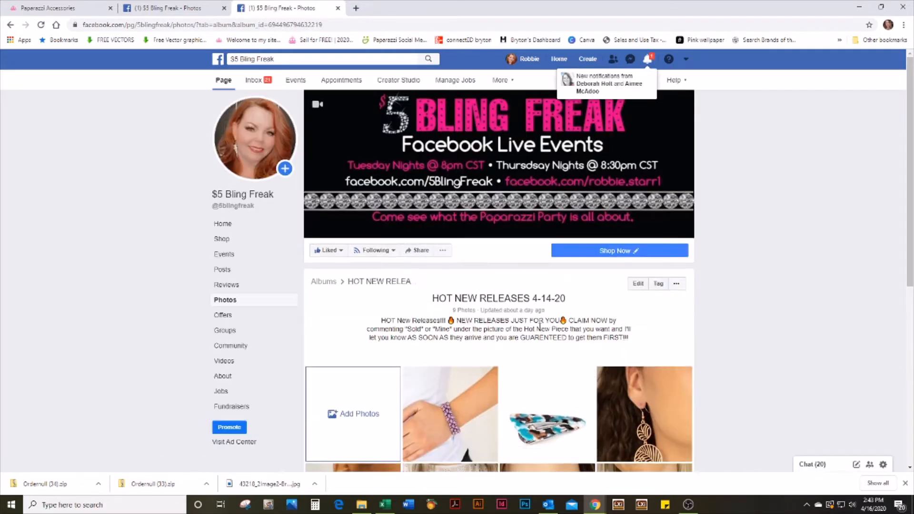
left_click_drag(636, 292, 382, 275)
key("ctrl+c")
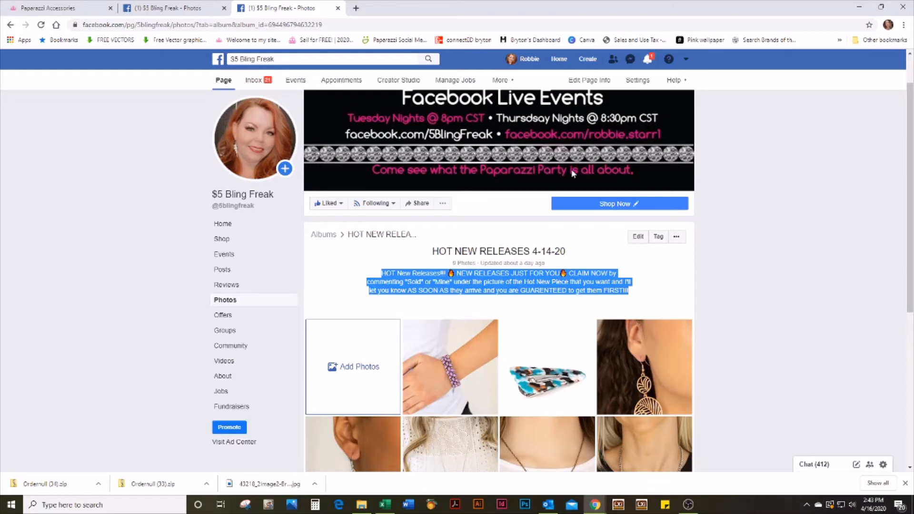
Paste the copied description into the unfinished new album, leaving a blank line before "CLAIM NOW"
left_click(200, 11)
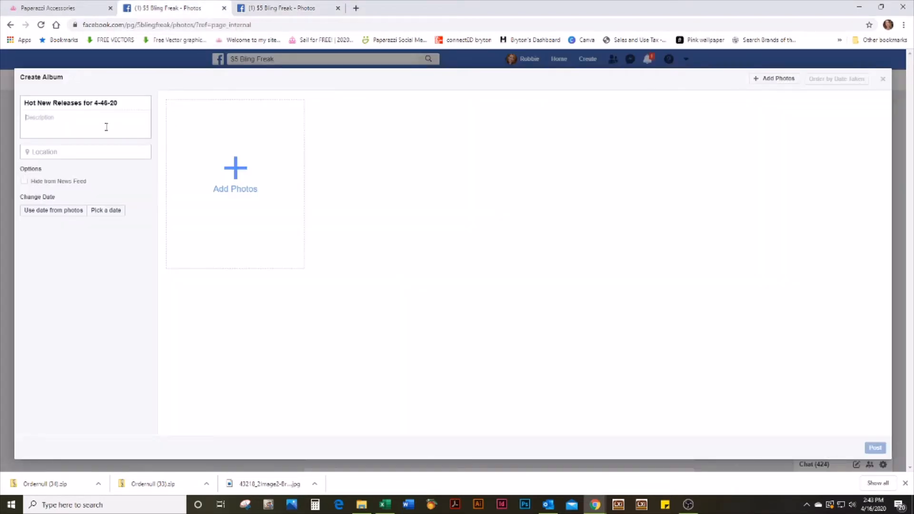
left_click(92, 118)
key("ctrl+v")
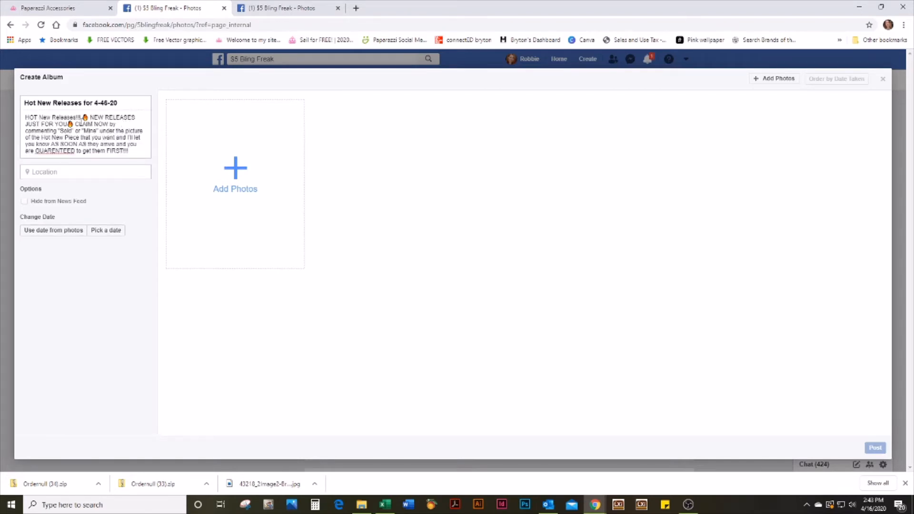
key("Return")
key("Return")
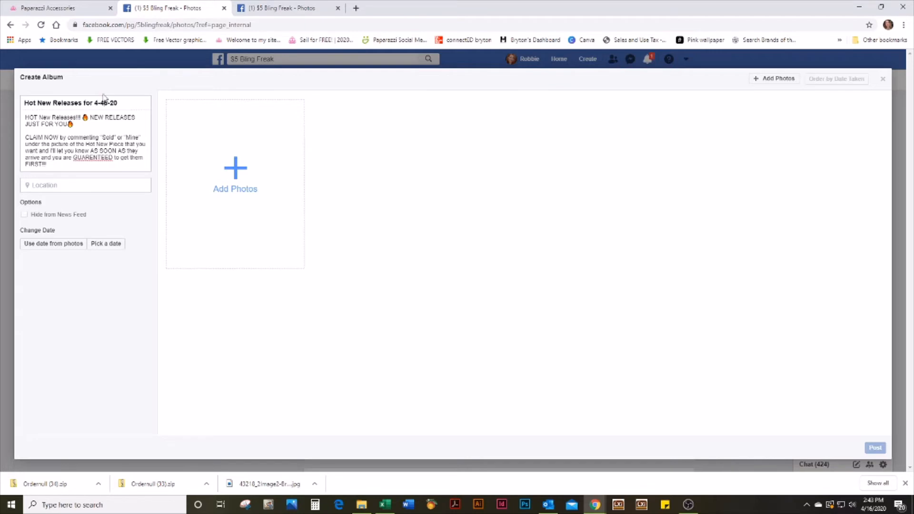
Correct the new album's name to Hot New Releases for 4-16-20 and put "NEW RELEASES JUST FOR YOU" on its own line
key("BackSpace")
type("1")
key("Return")
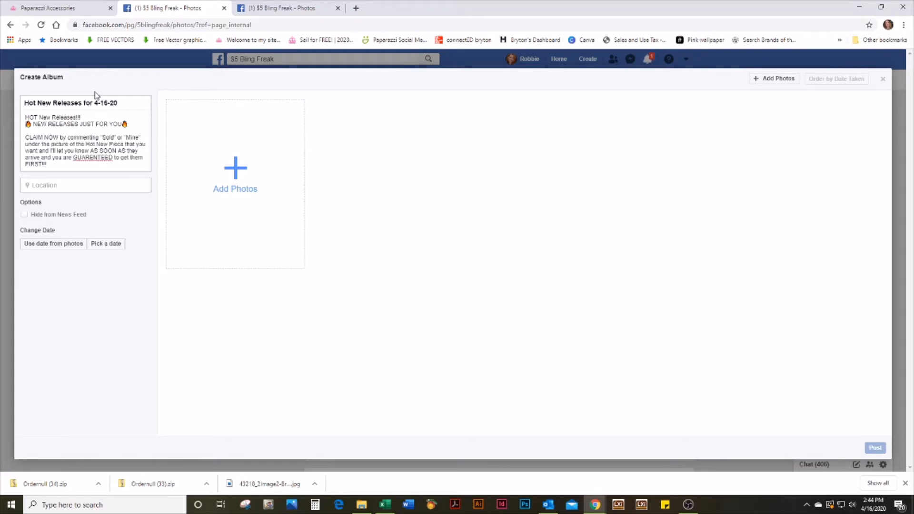
Start adding photos to the new album and browse to the Paparazzi Images > On Its Way > 4-16-20 folder
left_click(233, 175)
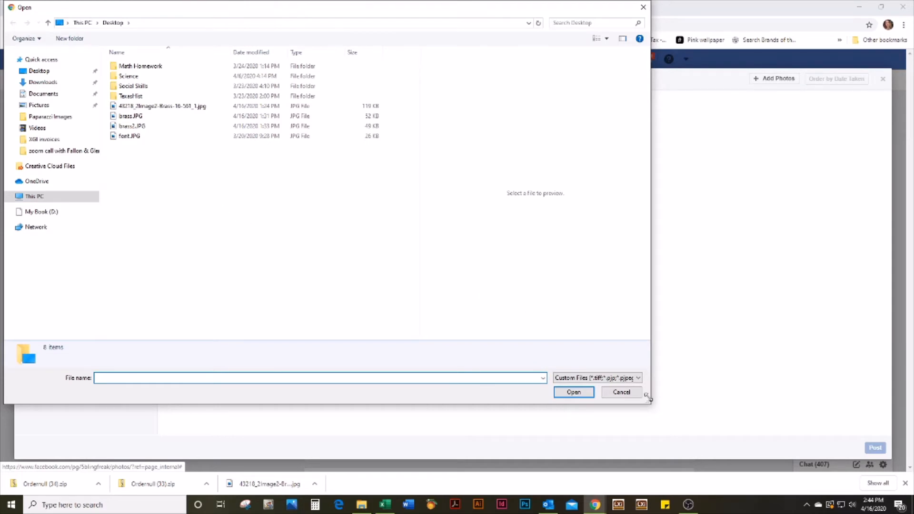
left_click(633, 393)
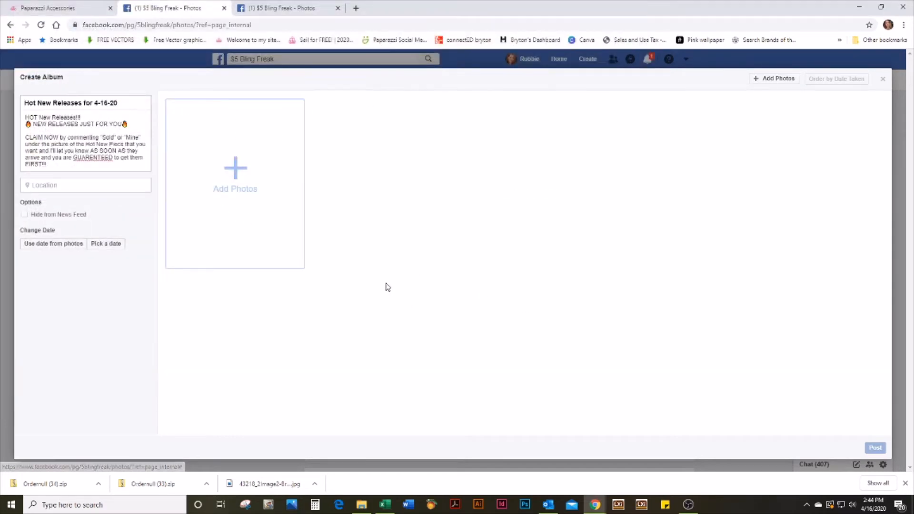
left_click(236, 188)
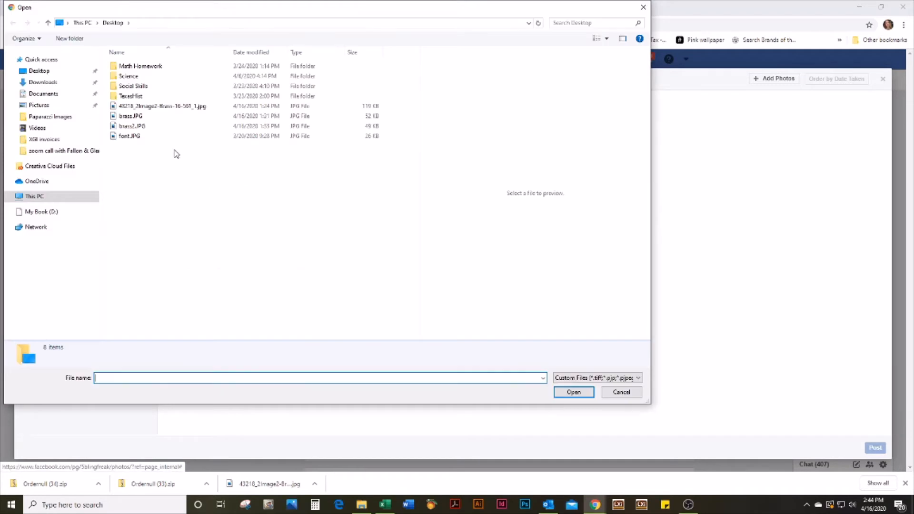
left_click(61, 120)
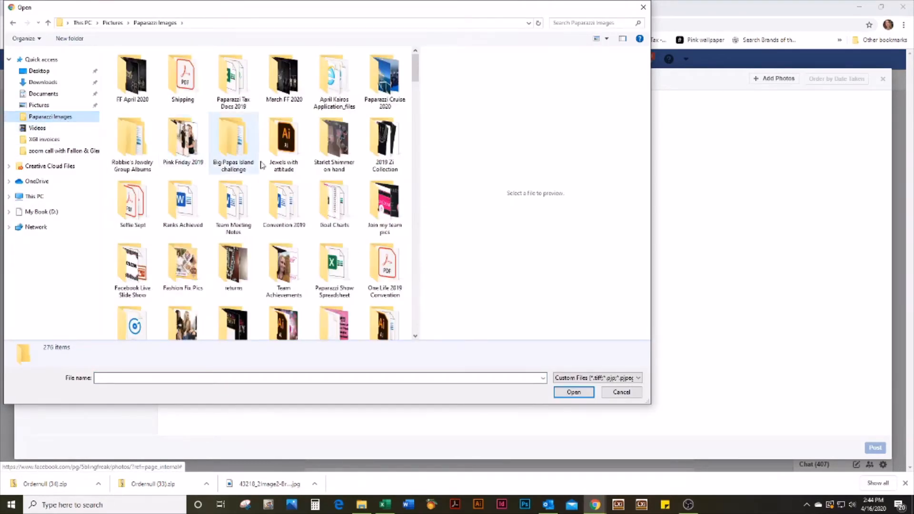
scroll(361, 192, "down", 3)
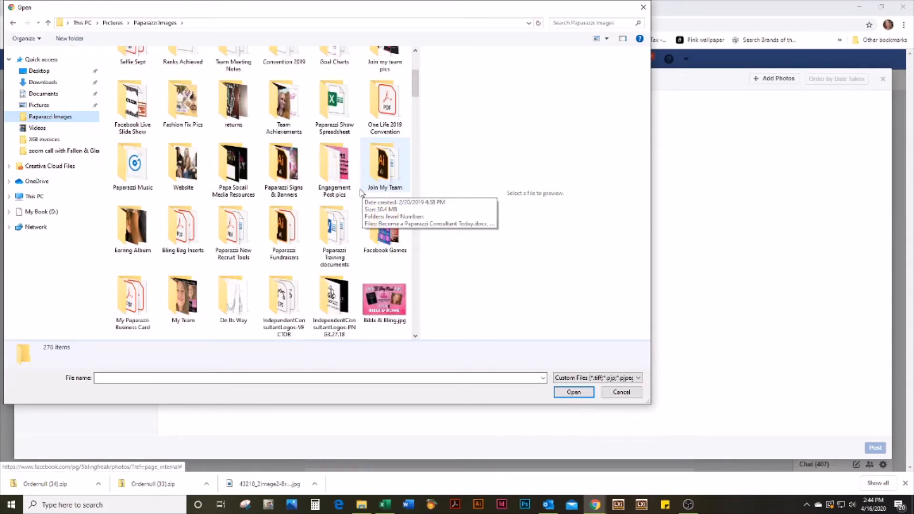
scroll(362, 192, "down", 3)
left_click(228, 88)
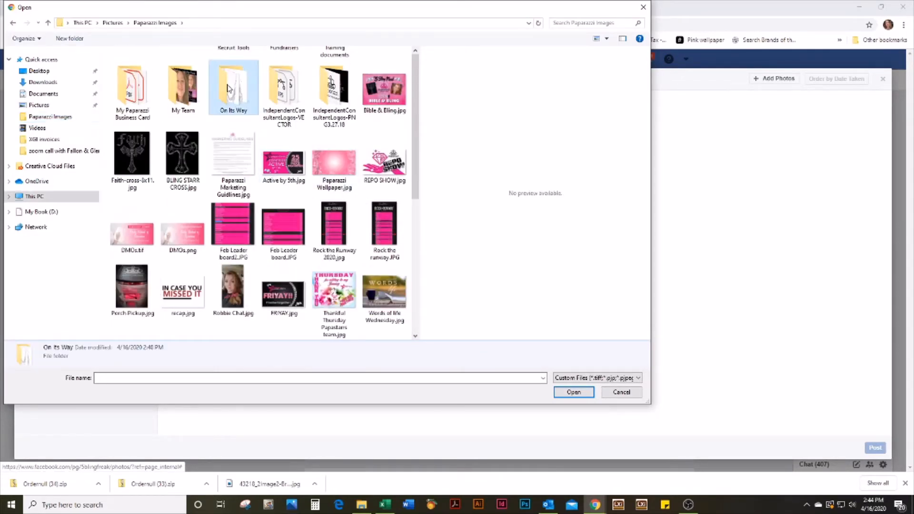
double_click(228, 88)
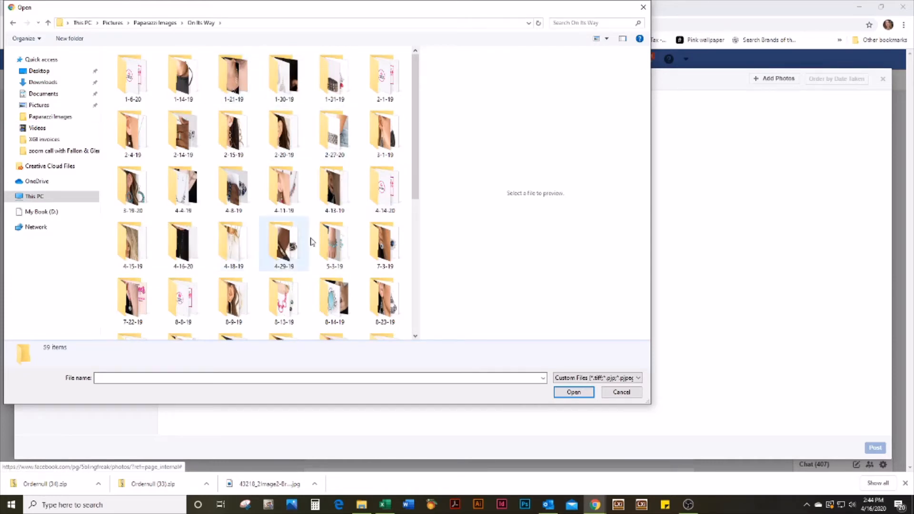
left_click(187, 250)
double_click(182, 248)
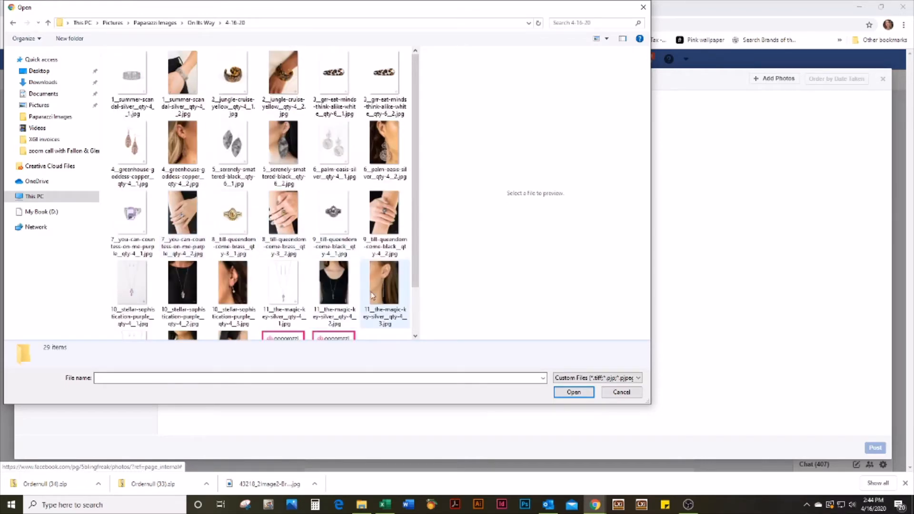
Add the "_2" image of each of the 12 jewelry items to the album, leaving out the Hostess Rewards images
left_click(186, 87)
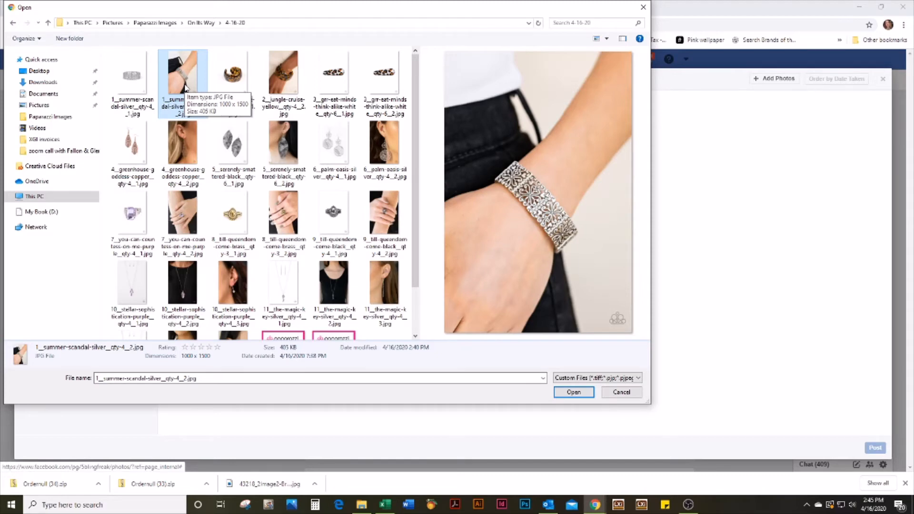
left_click(284, 83, "ctrl")
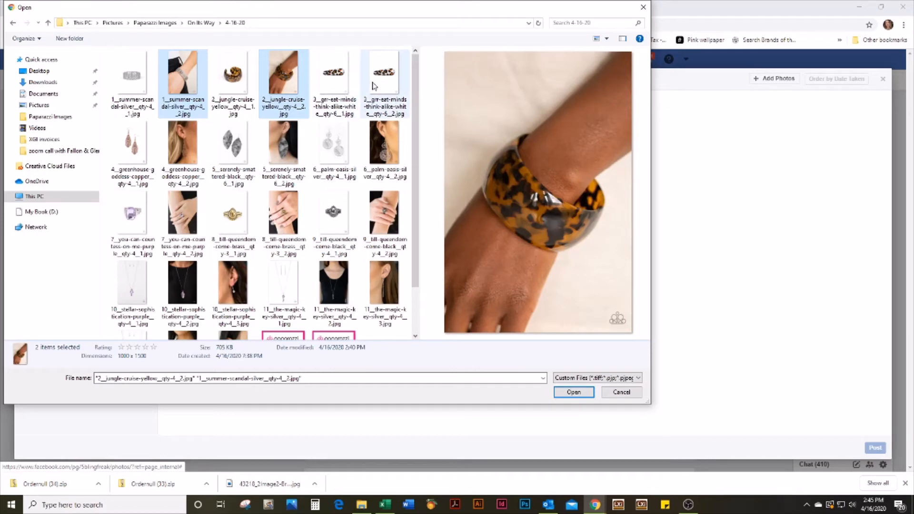
left_click(391, 83, "ctrl")
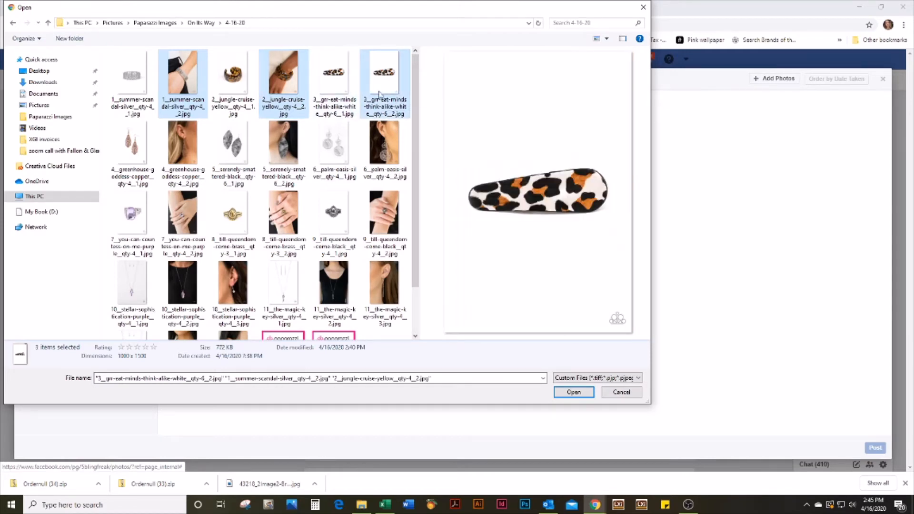
left_click(183, 153, "ctrl")
left_click(283, 152, "ctrl")
left_click(373, 172, "ctrl")
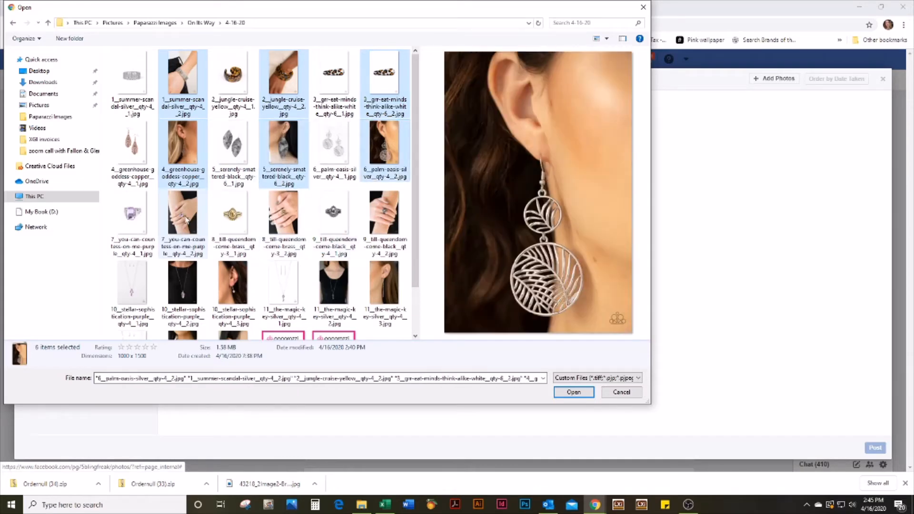
left_click(183, 214, "ctrl")
left_click(283, 213, "ctrl")
left_click(385, 215, "ctrl")
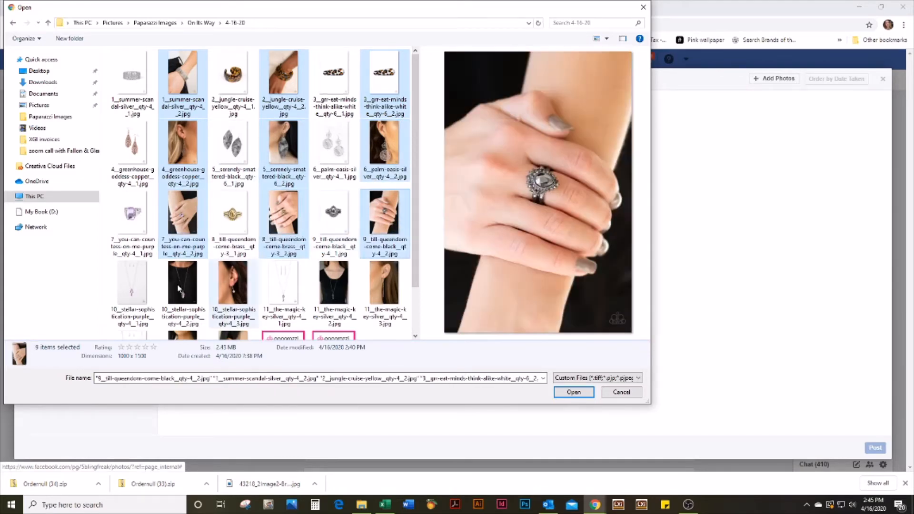
left_click(176, 285, "ctrl")
left_click(291, 294, "ctrl")
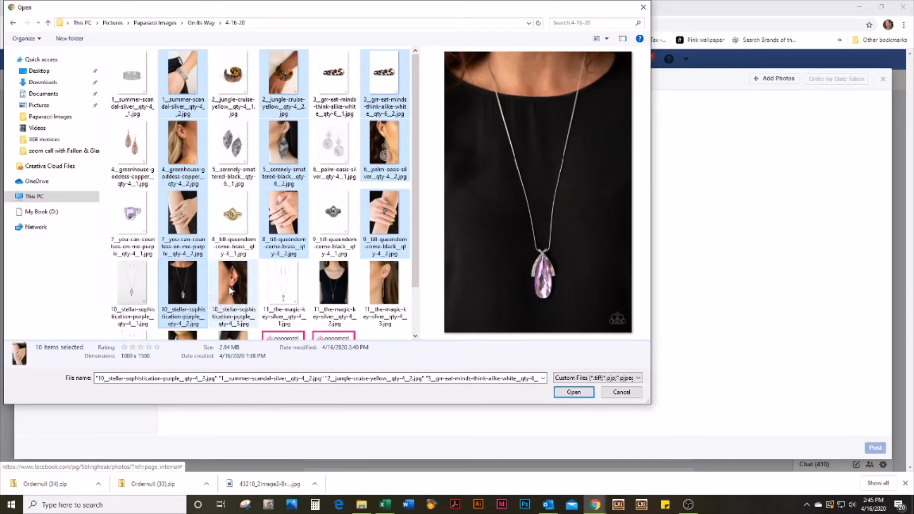
left_click(335, 290, "ctrl")
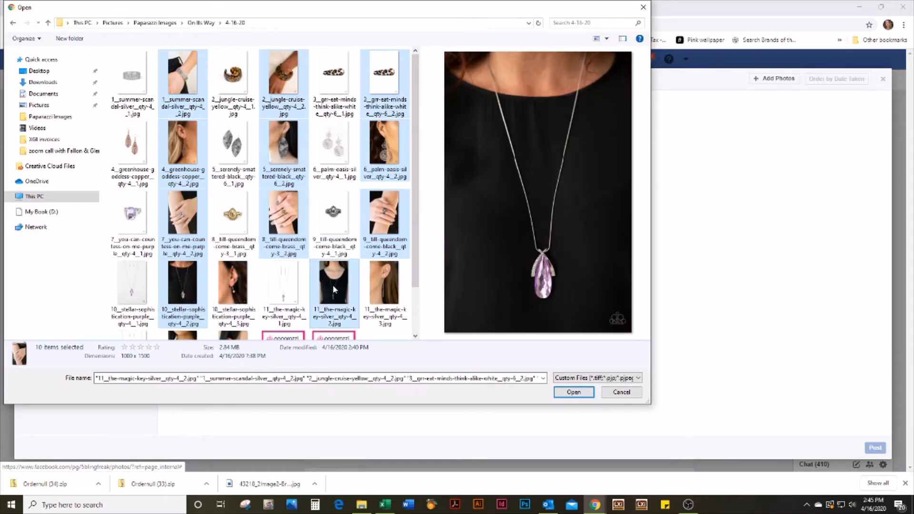
scroll(415, 312, "down", 2)
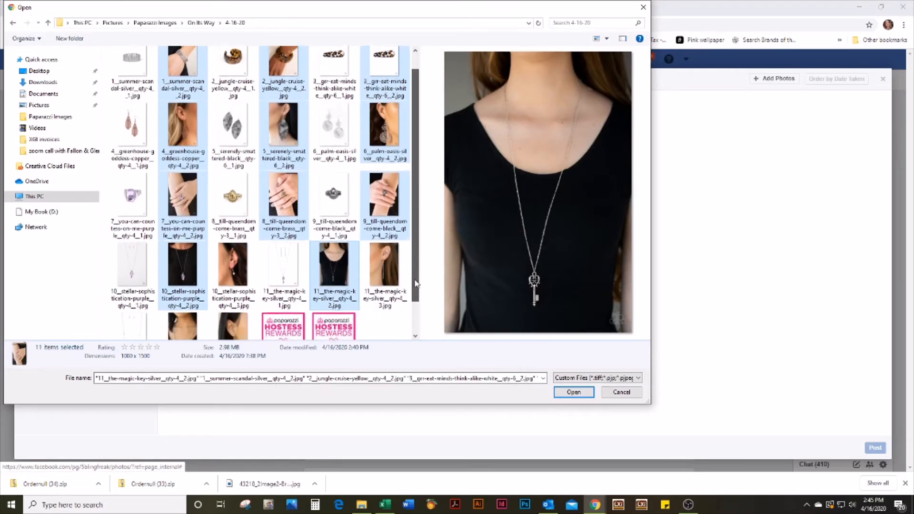
left_click(194, 303, "ctrl")
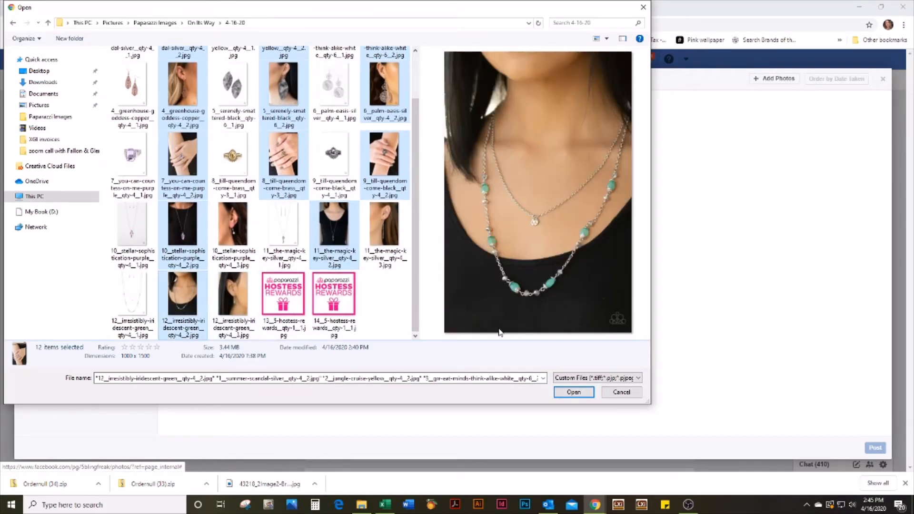
left_click(581, 394)
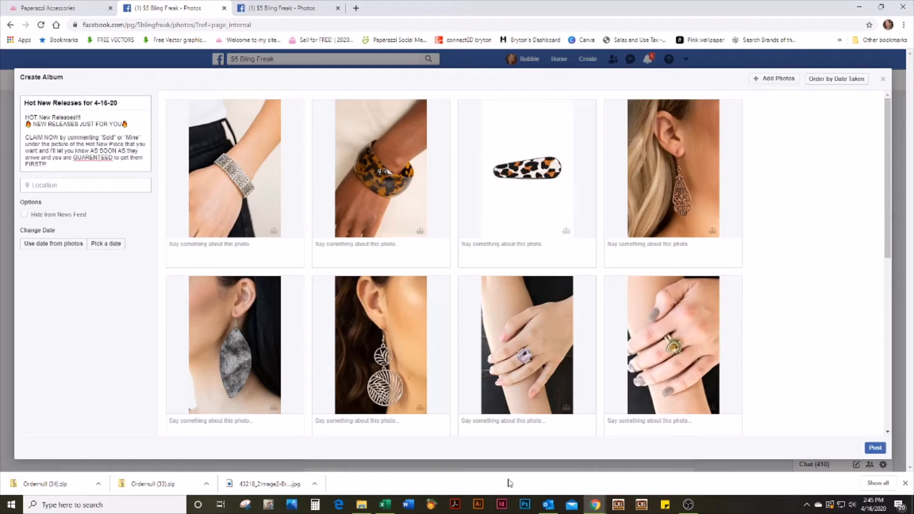
Separate the Paparazzi order page into its own window and arrange it side by side with the Facebook album, order on the right
mouse_move(595, 508)
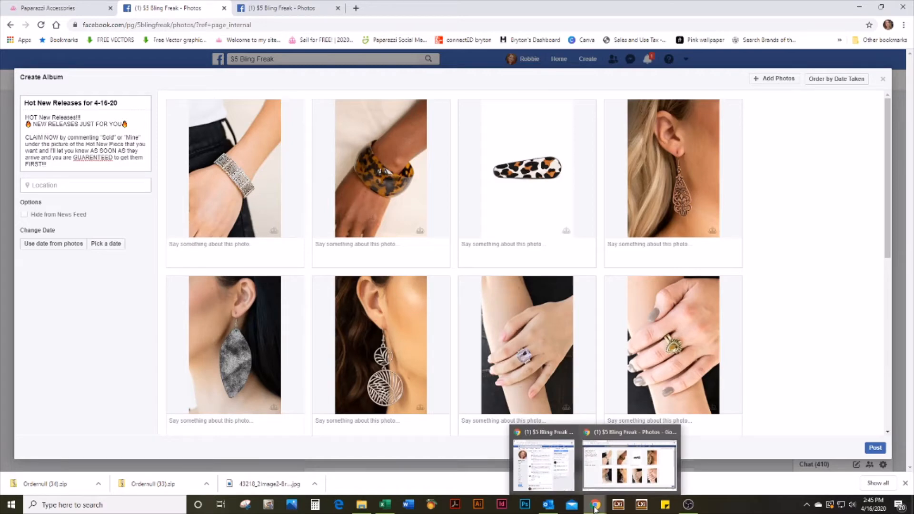
left_click(86, 13)
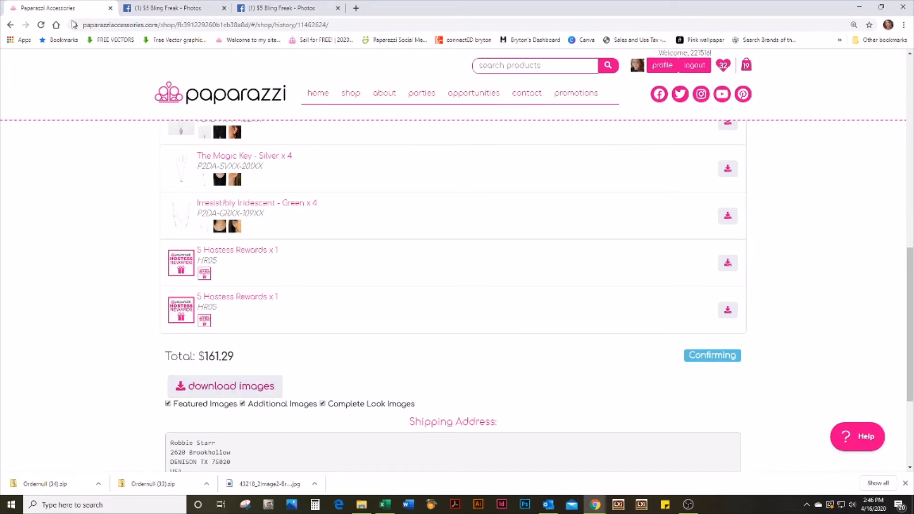
left_click_drag(67, 12, 912, 72)
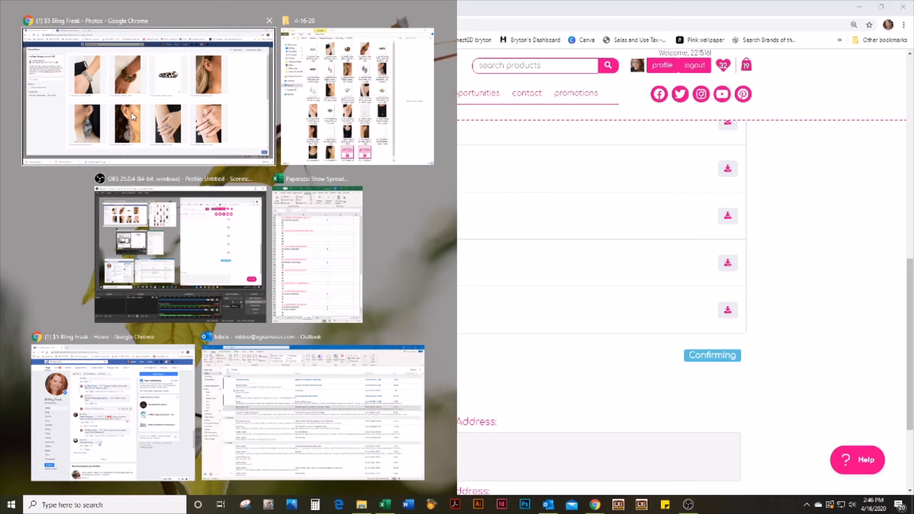
left_click(186, 110)
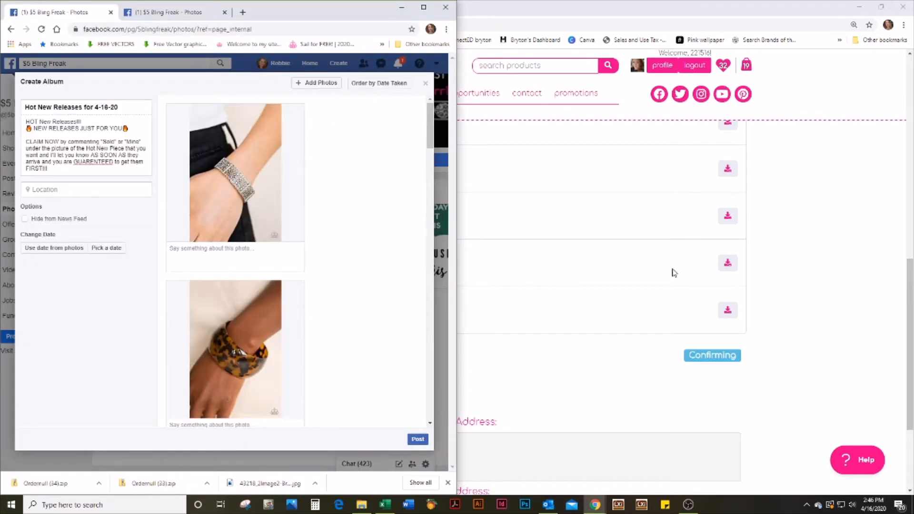
left_click(833, 283)
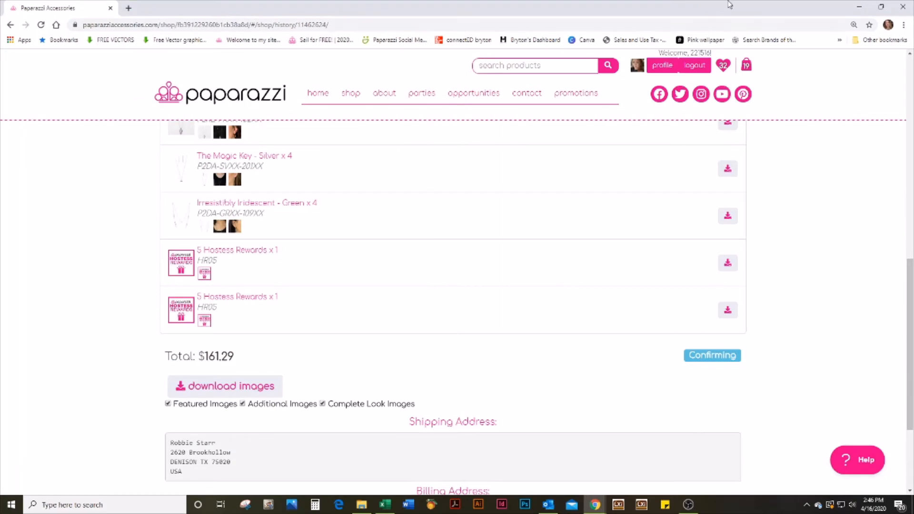
left_click_drag(685, 14, 913, 81)
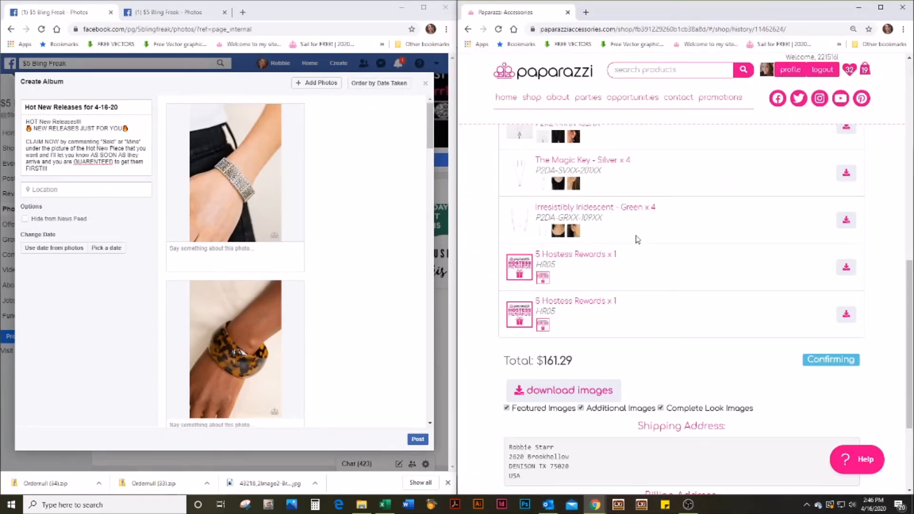
Copy the name, item number and description from the order's Summer Scandal - Silver product page, then return to the order
scroll(637, 262, "up", 5)
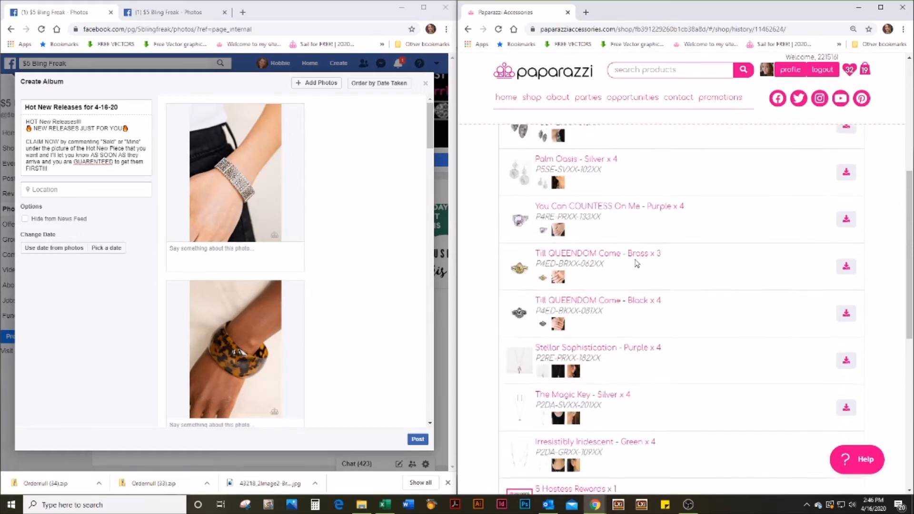
scroll(637, 264, "up", 6)
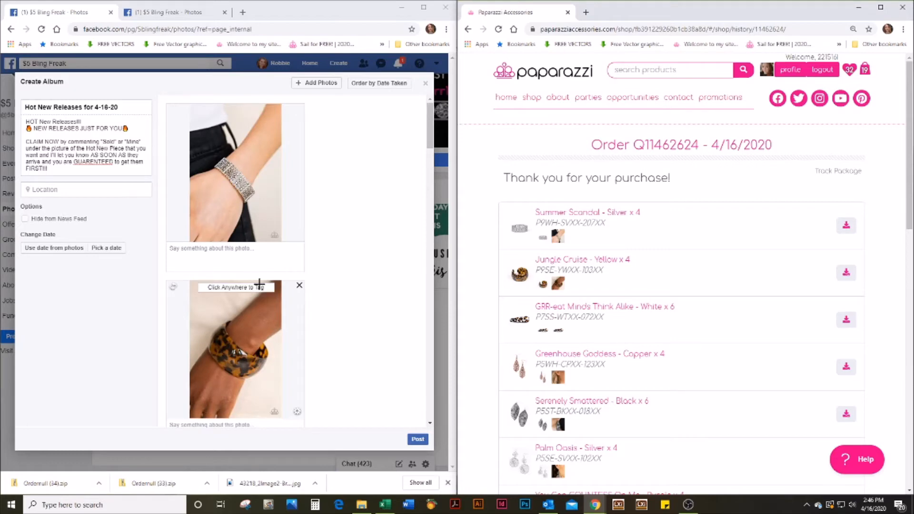
left_click(253, 251)
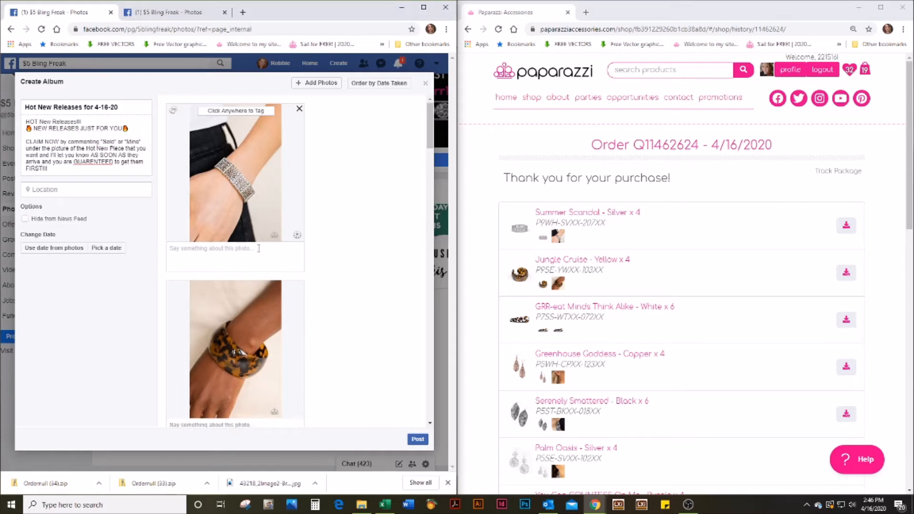
left_click(568, 215)
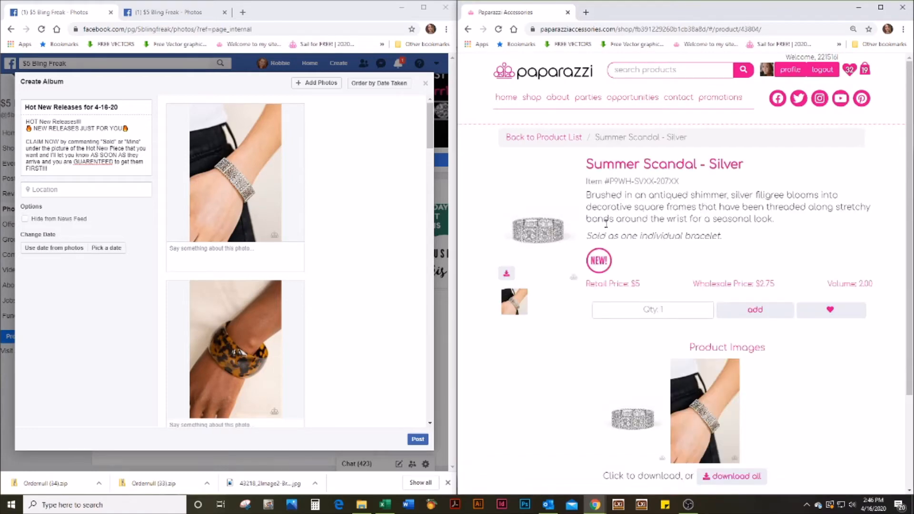
left_click_drag(775, 222, 587, 164)
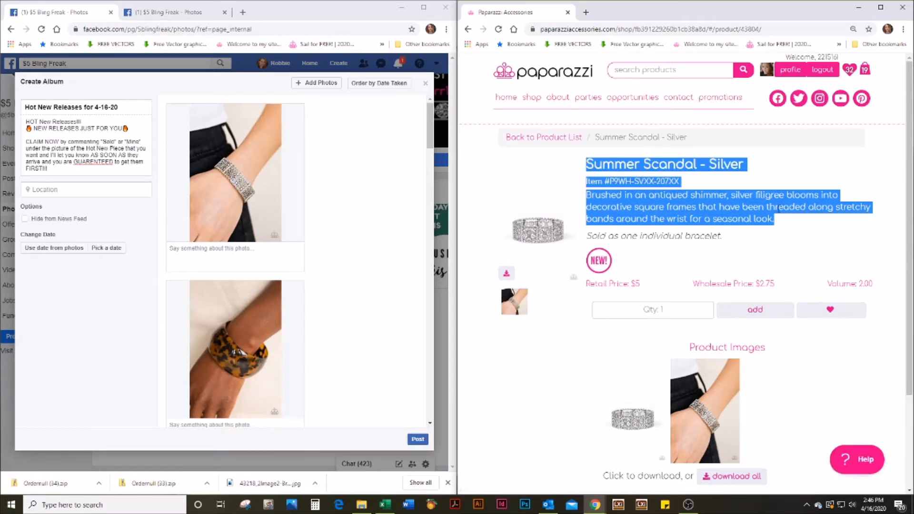
left_click(468, 29)
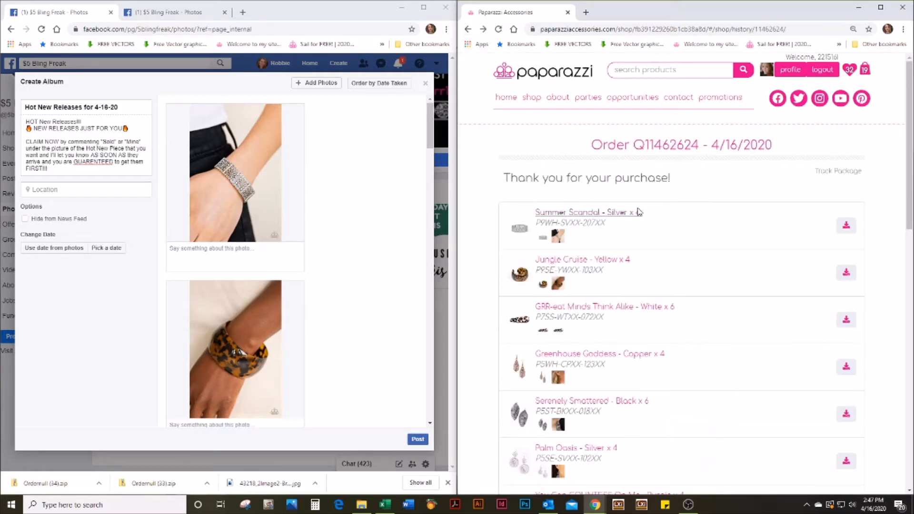
Paste the copied text as the silver bracelet photo's caption and replace the item number line with "4 AVAILABLE"
left_click(213, 253)
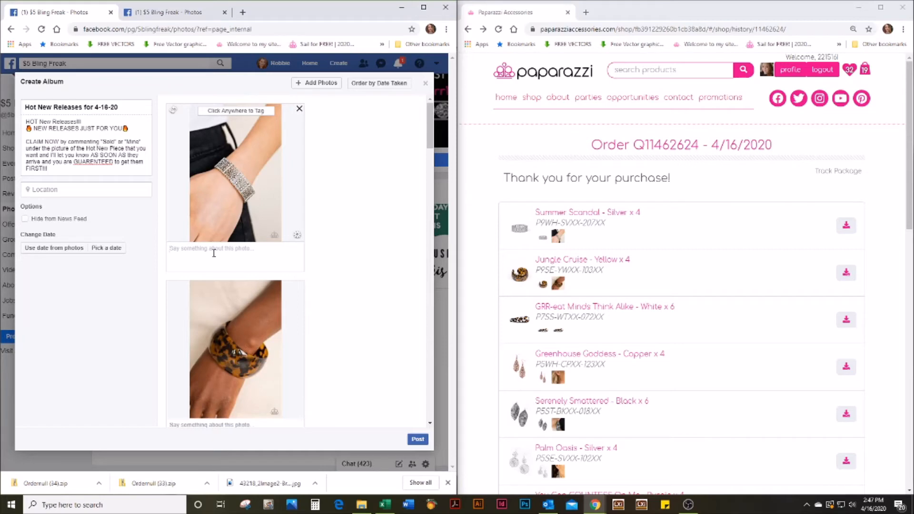
key("ctrl+v")
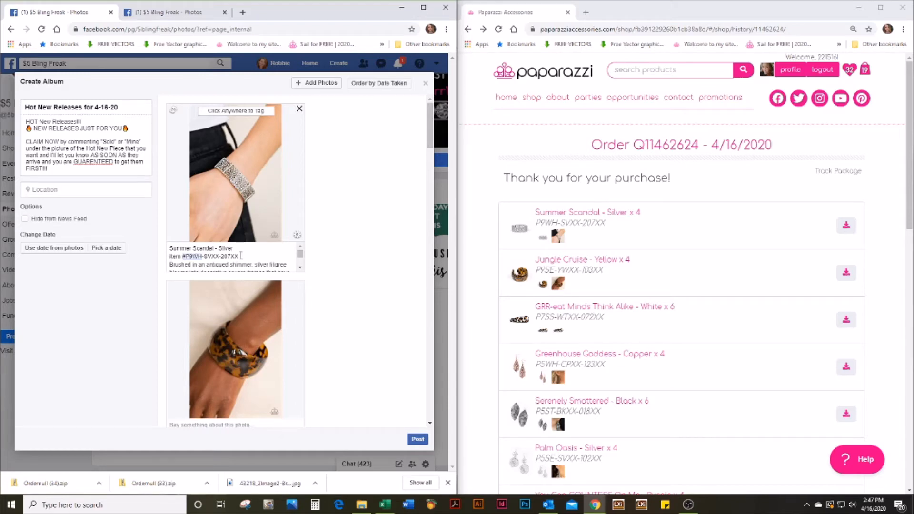
left_click_drag(241, 256, 169, 256)
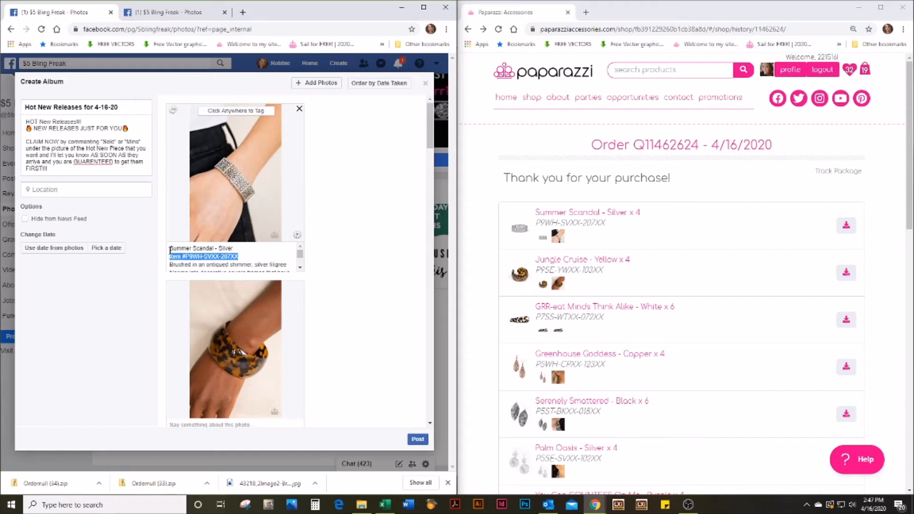
key("BackSpace")
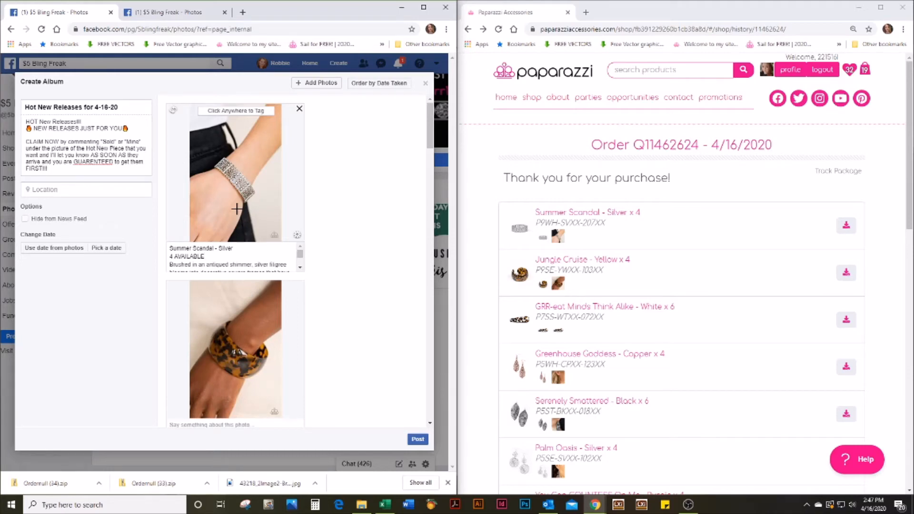
scroll(237, 208, "down", 3)
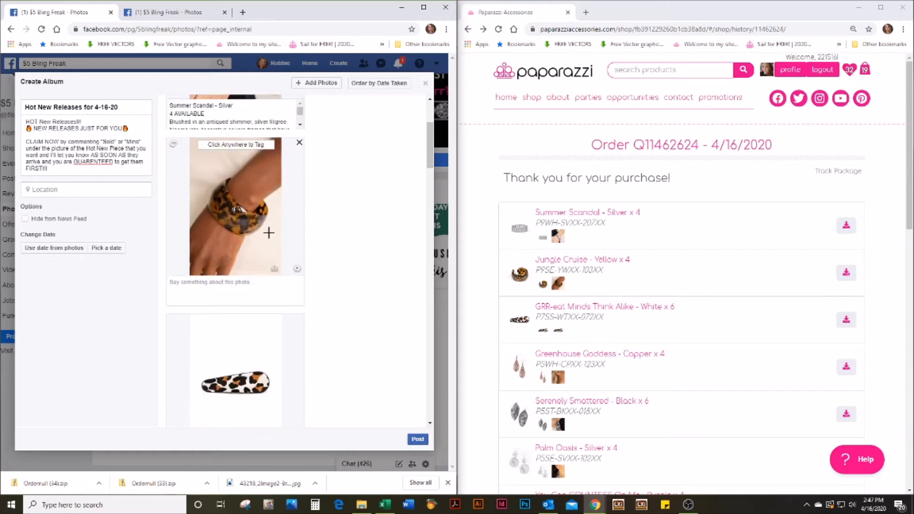
Caption the tortoise shell bracelet photo with the Jungle Cruise - Yellow page's name and description, replacing the item number line with "4 AVAILABLE"
left_click(613, 261)
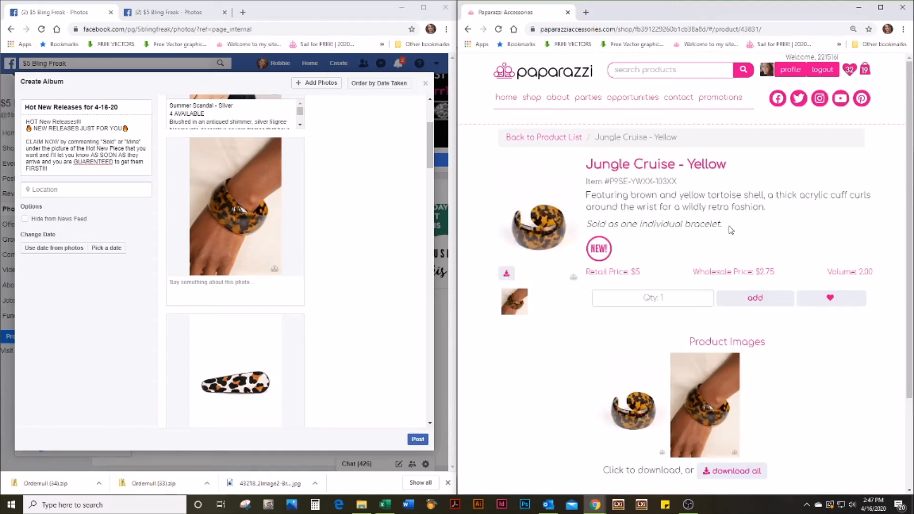
left_click_drag(765, 207, 588, 164)
key("ctrl+c")
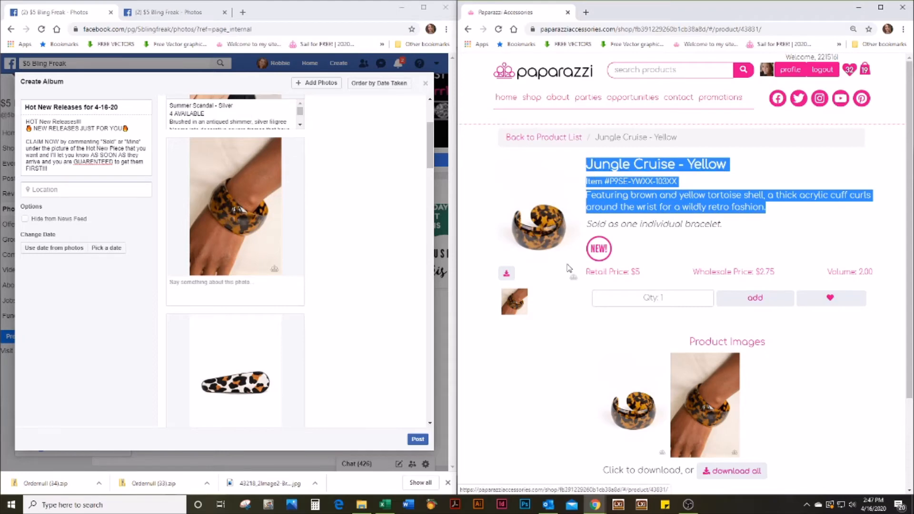
left_click(245, 284)
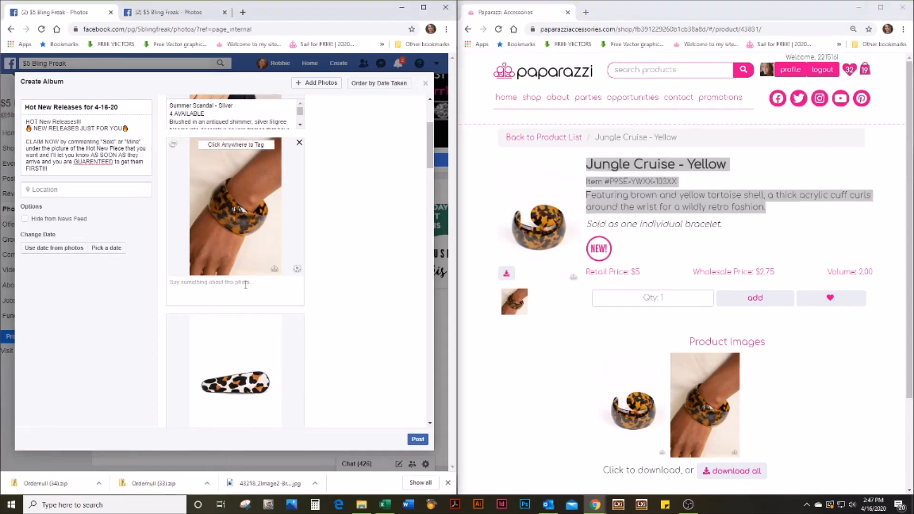
key("ctrl+v")
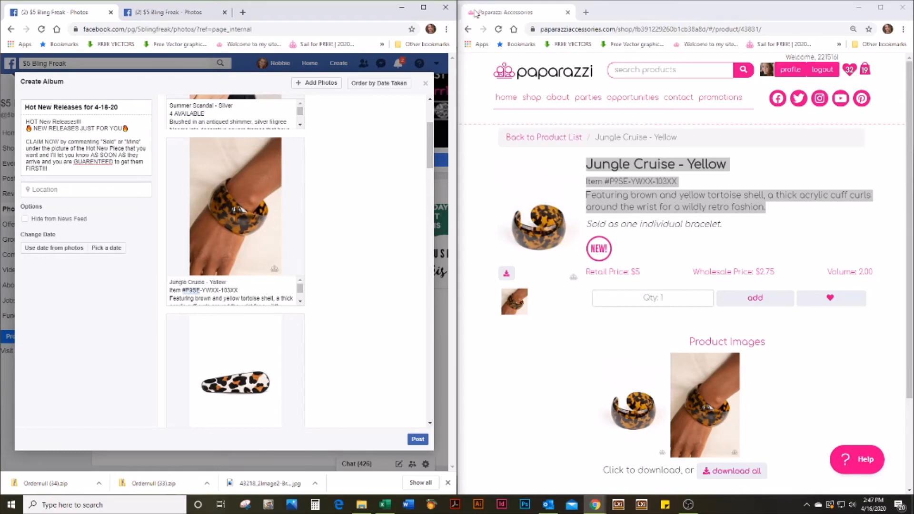
left_click(468, 29)
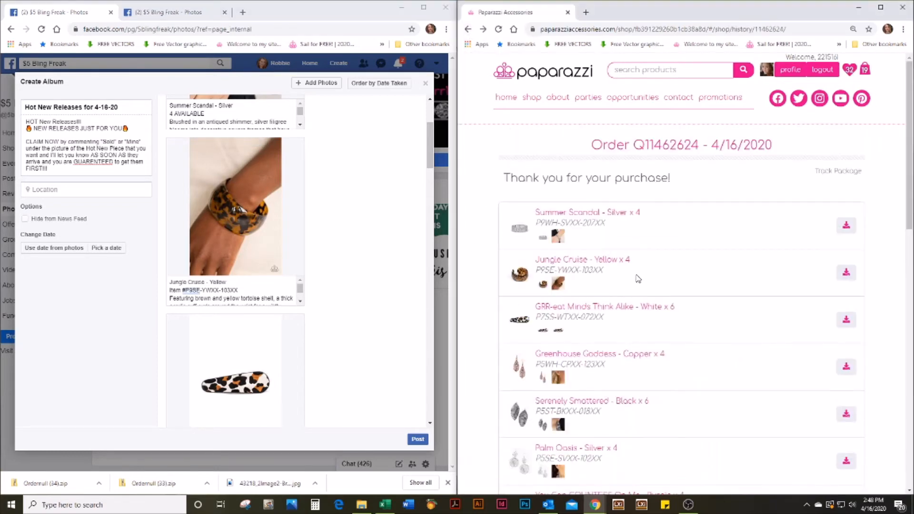
left_click_drag(238, 291, 171, 290)
type("4 AVAILABLE")
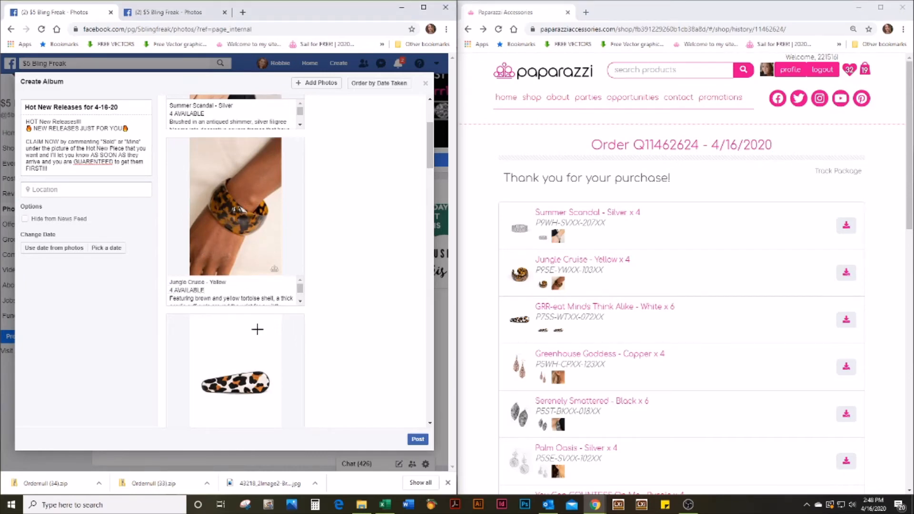
Caption the cheetah barrette photo with the GRR-eat Minds Think Alike - White page's name and description, replacing the item number line with "6 AVAILABLE"
scroll(357, 328, "down", 5)
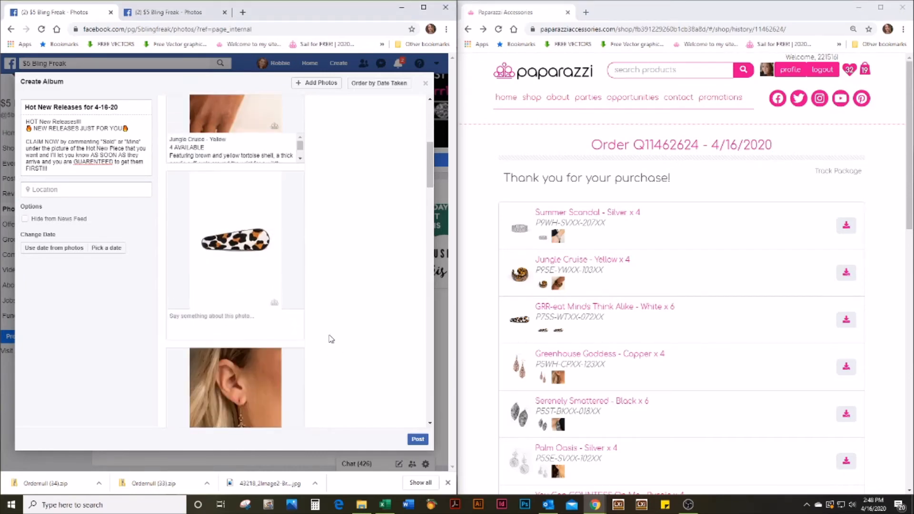
left_click(250, 223)
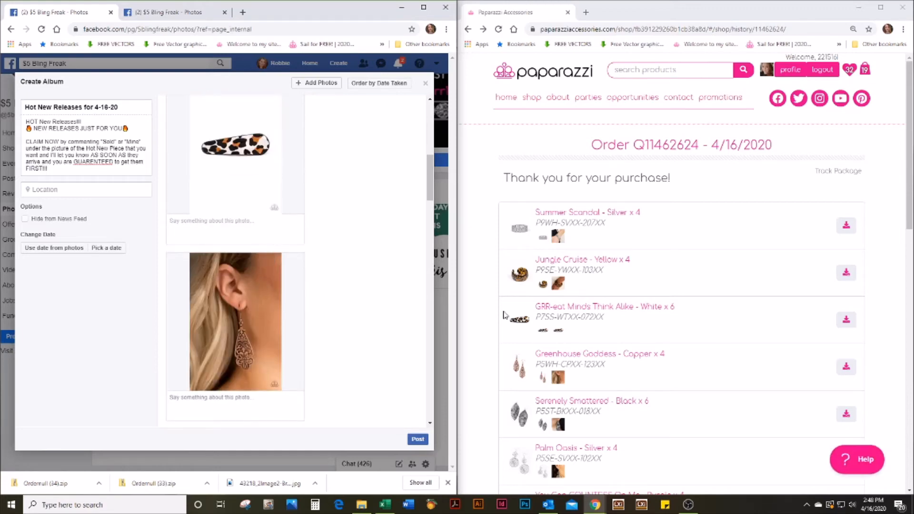
left_click(613, 308)
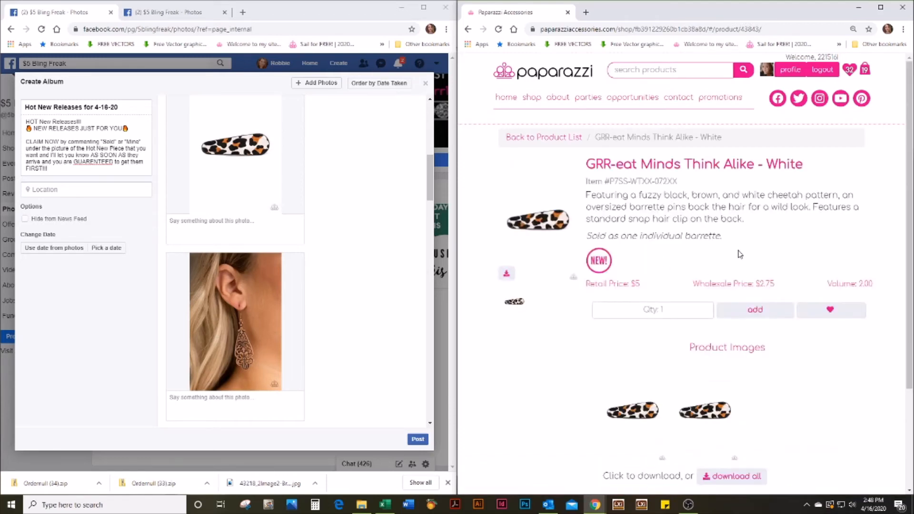
left_click_drag(745, 223, 590, 163)
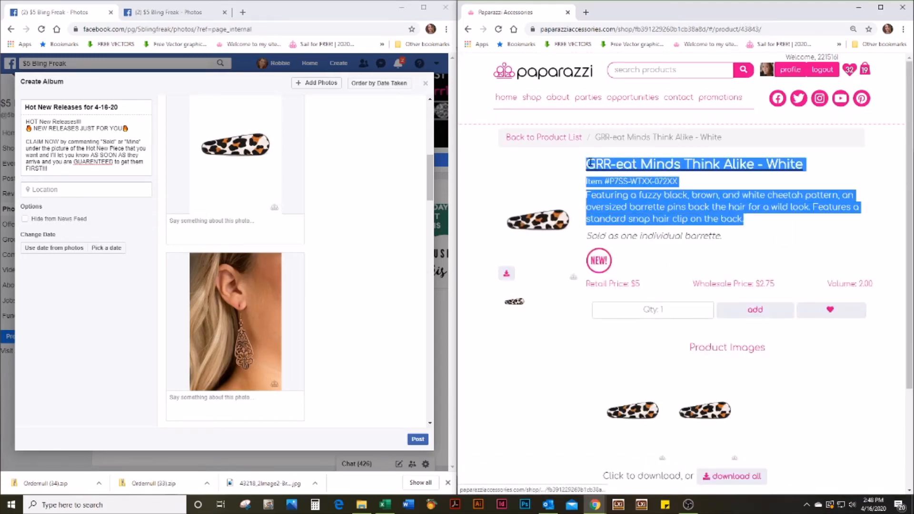
key("ctrl+c")
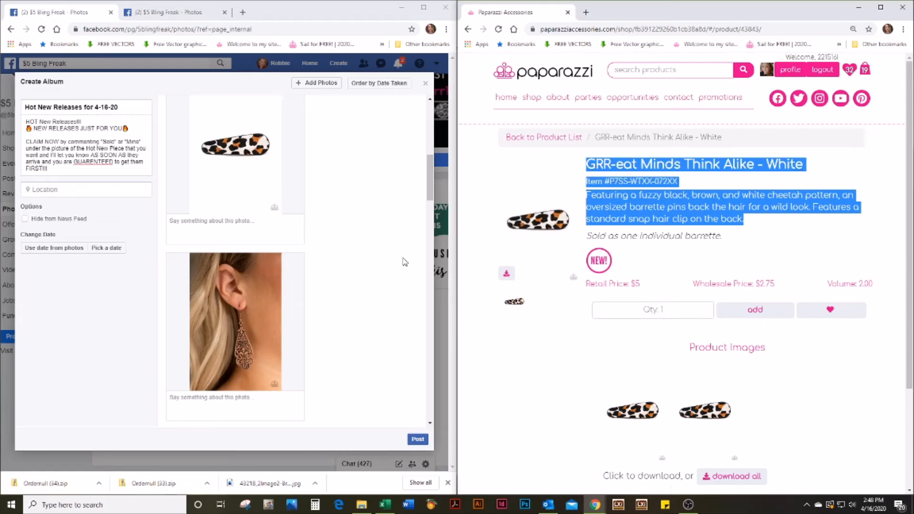
left_click(267, 228)
key("ctrl+v")
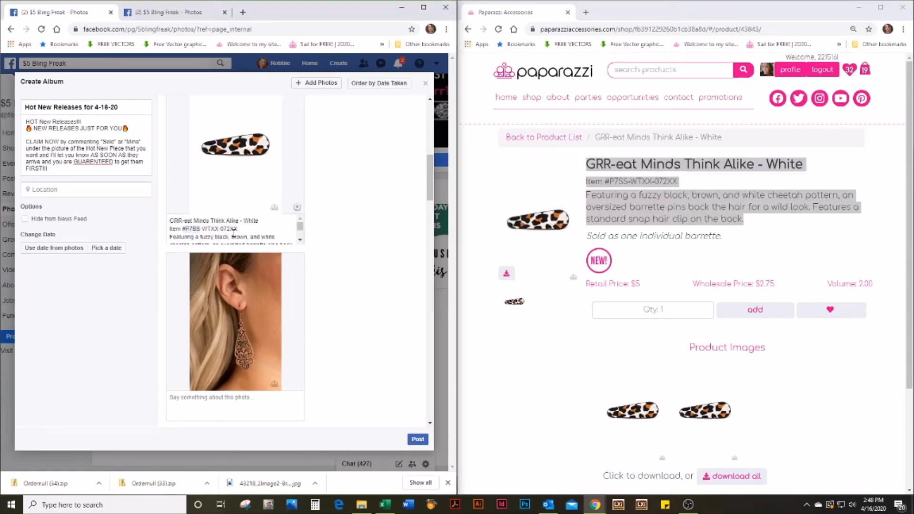
left_click(469, 30)
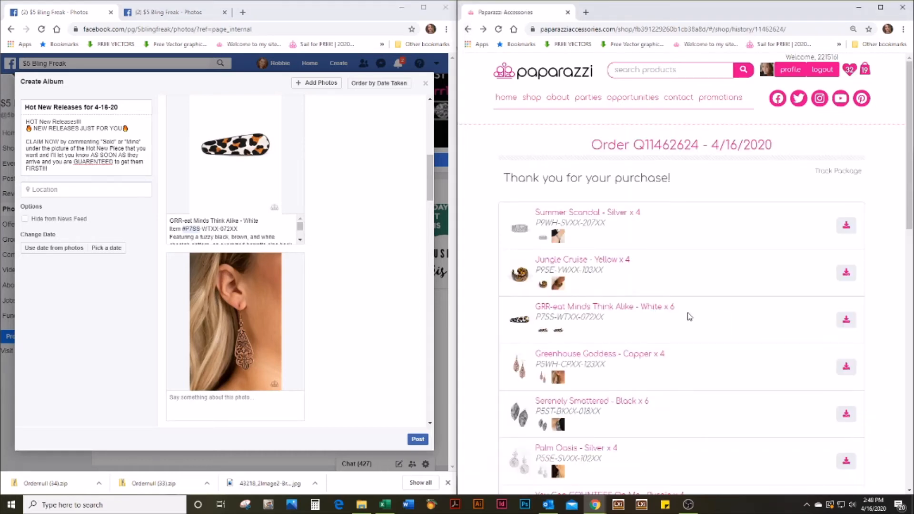
left_click_drag(238, 229, 168, 229)
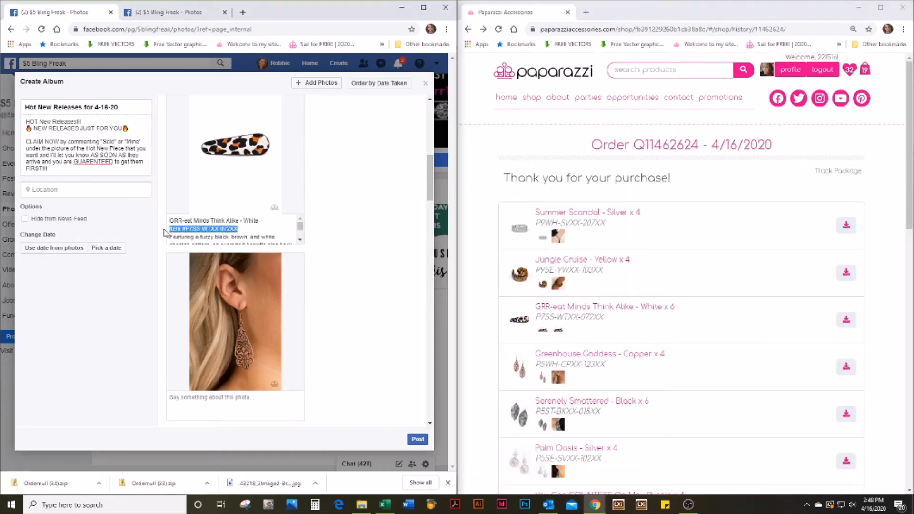
type("6 AVAILABLE")
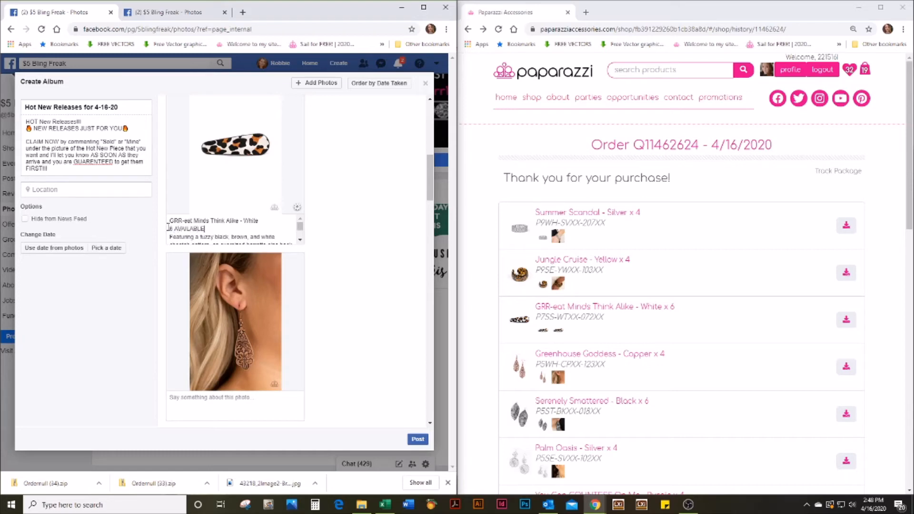
Caption the copper teardrop earring photo with the Greenhouse Goddess - Copper page's name and description, replacing the item number line with "4 AVAILABLE"
scroll(316, 289, "down", 2)
left_click(242, 317)
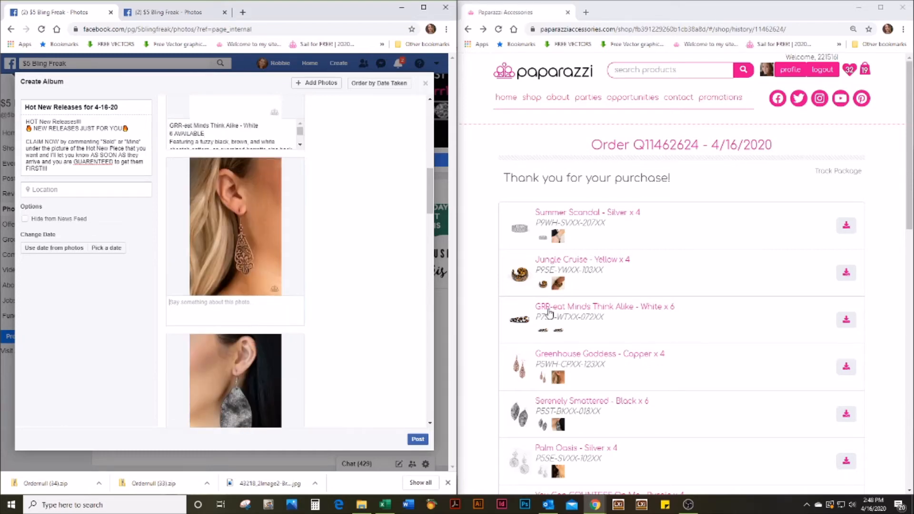
left_click(605, 355)
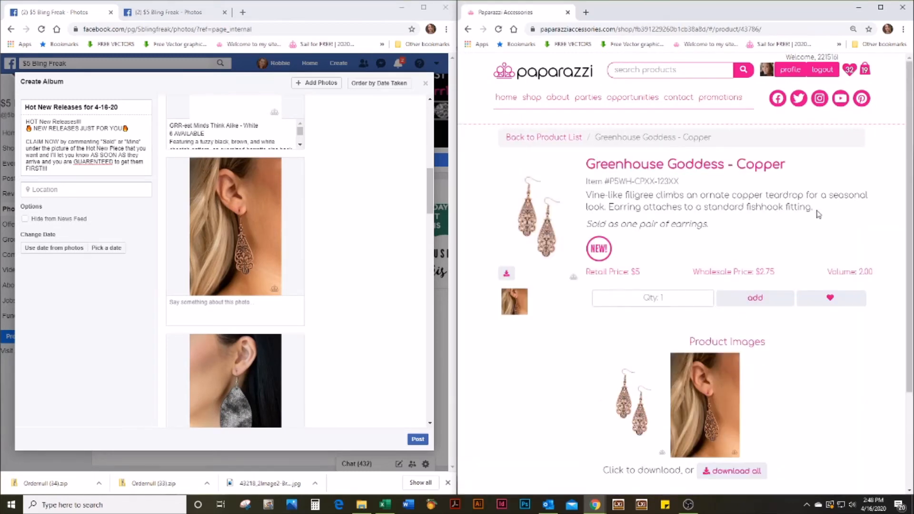
left_click_drag(816, 213, 589, 164)
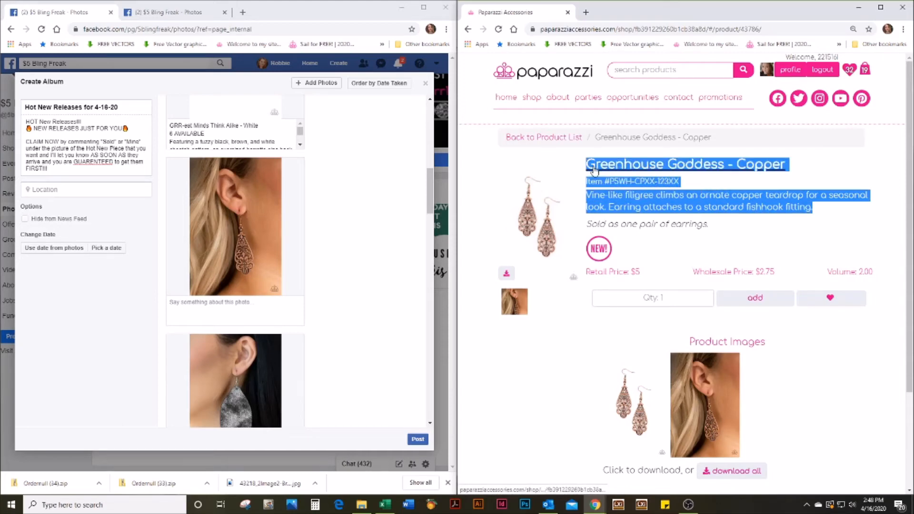
left_click(469, 29)
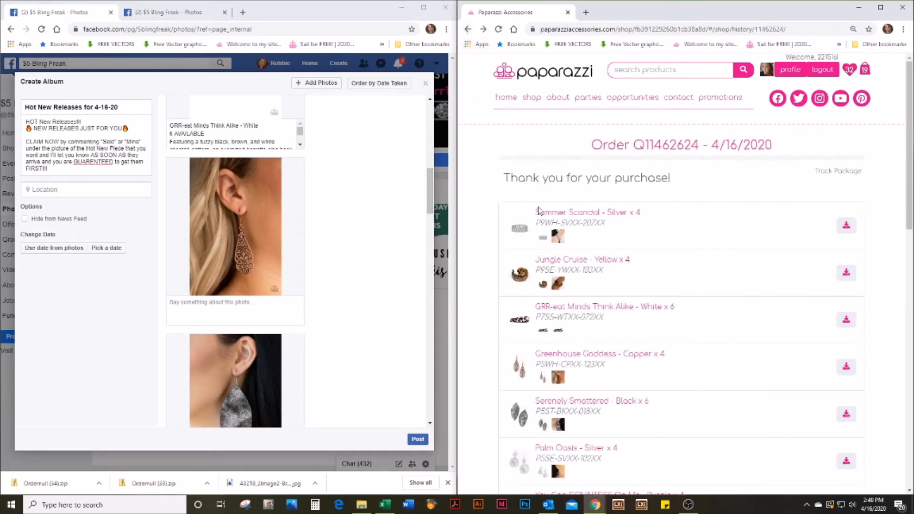
left_click(196, 309)
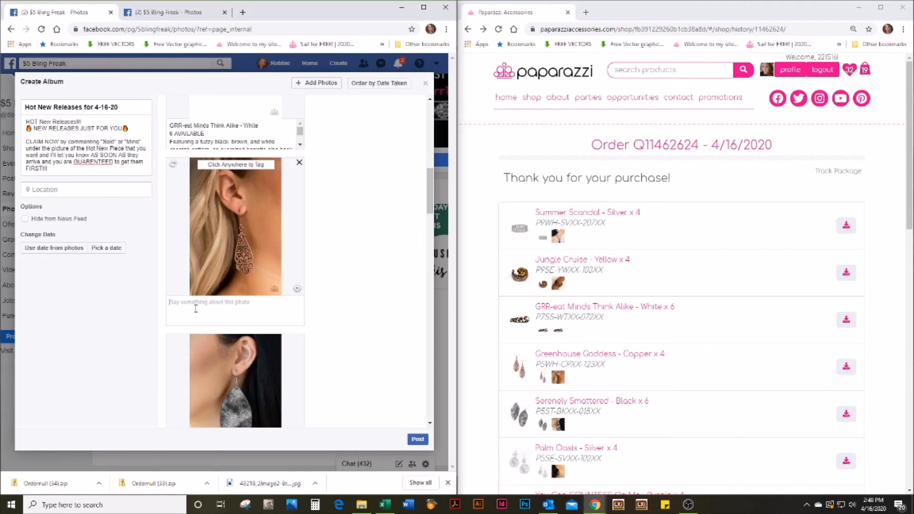
key("ctrl+v")
left_click_drag(244, 312, 169, 308)
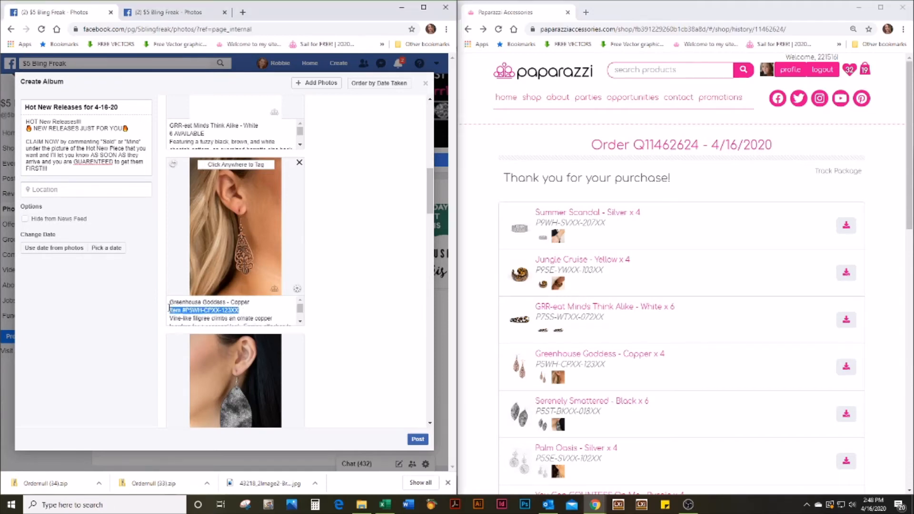
type("4 AVAILABLE")
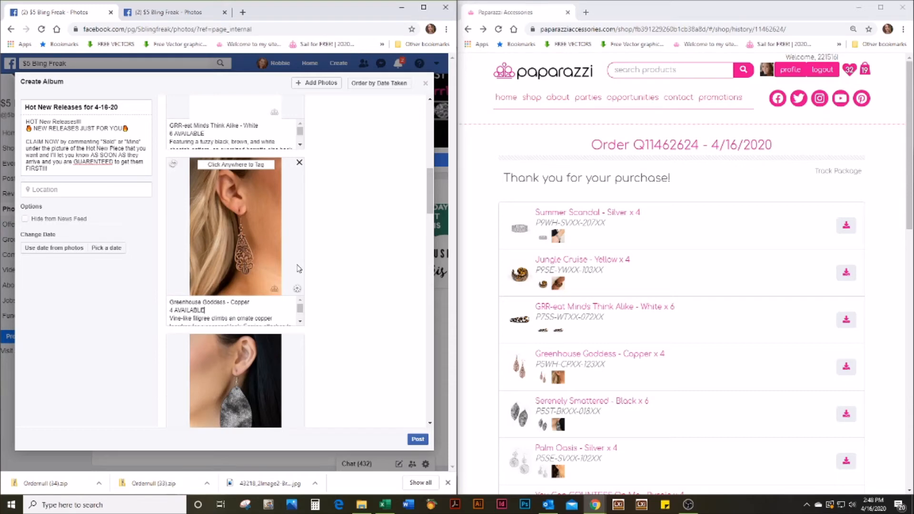
Caption the black leather earring photo with the Serenely Smattered - Black page's name and description, replacing the item number line with "6 AVAILABLE"
scroll(359, 261, "down", 5)
left_click(266, 252)
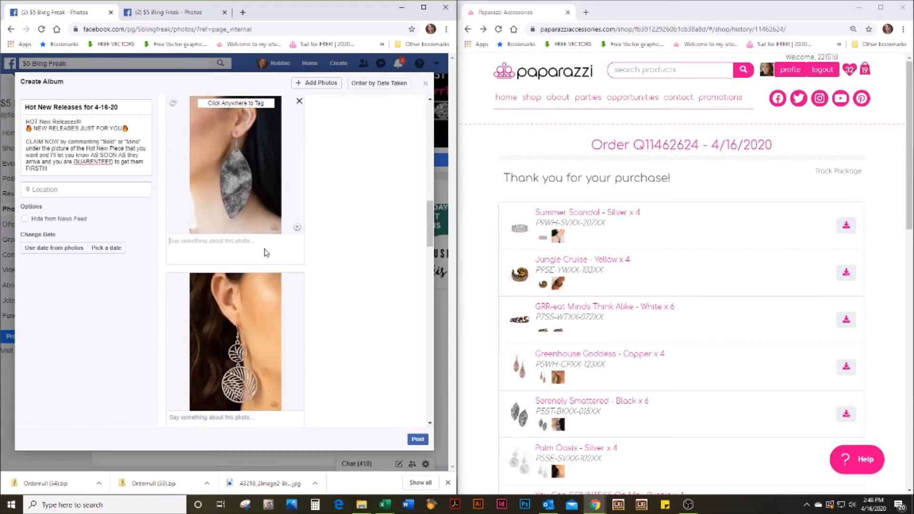
scroll(626, 353, "down", 3)
left_click(619, 263)
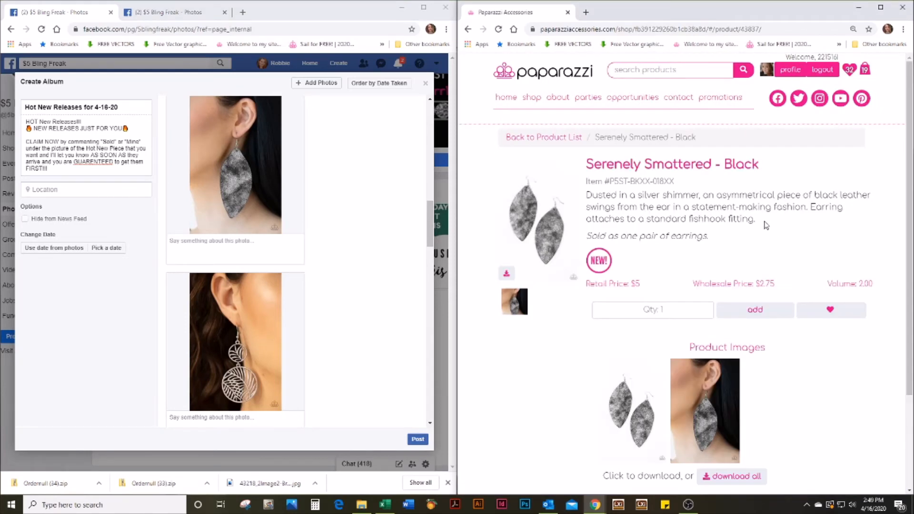
left_click_drag(765, 223, 589, 166)
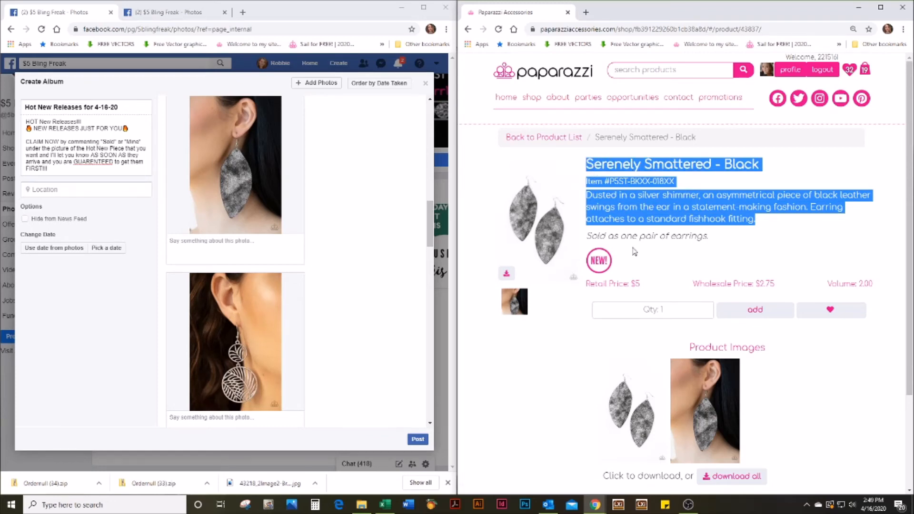
left_click(468, 29)
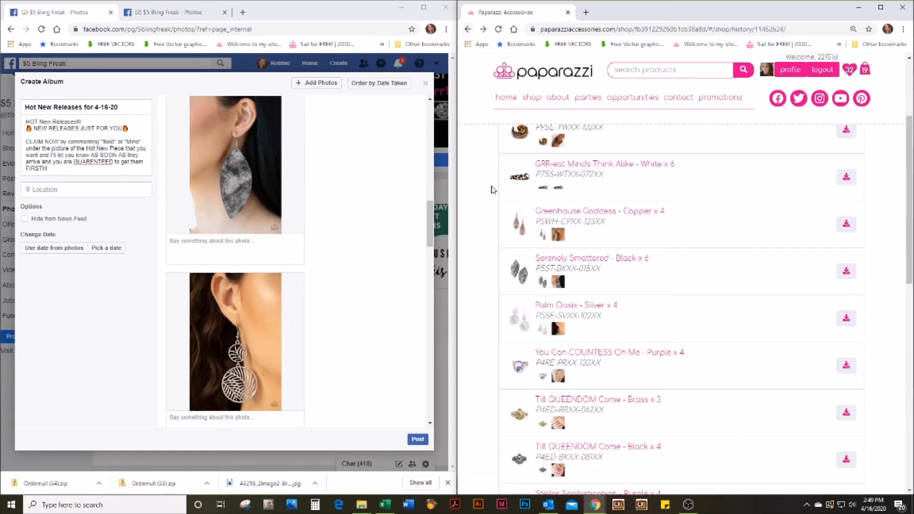
left_click(223, 242)
key("ctrl+v")
left_click_drag(237, 249, 169, 250)
type("6 A")
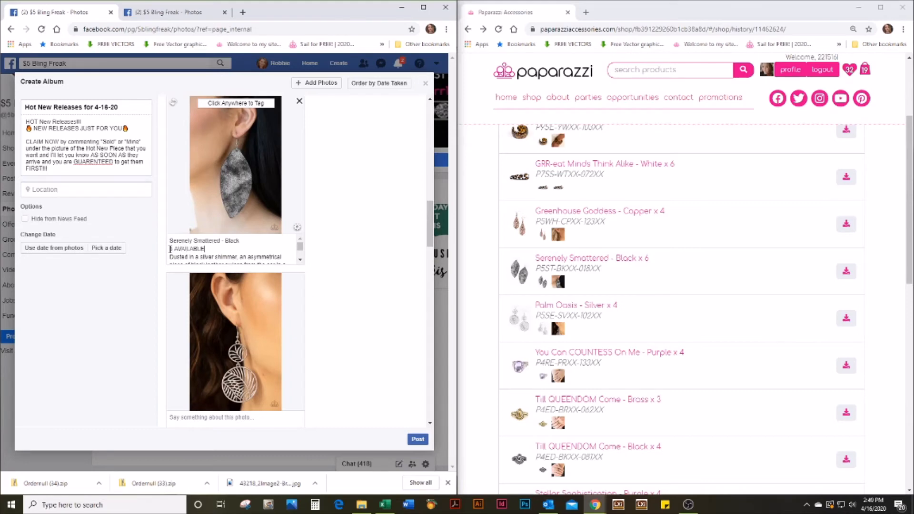
type("VAILABLE")
Caption the silver palm leaf earring photo with the Palm Oasis - Silver page's name and description, replacing the item number line with "4 AVAILABLE"
scroll(238, 248, "down", 4)
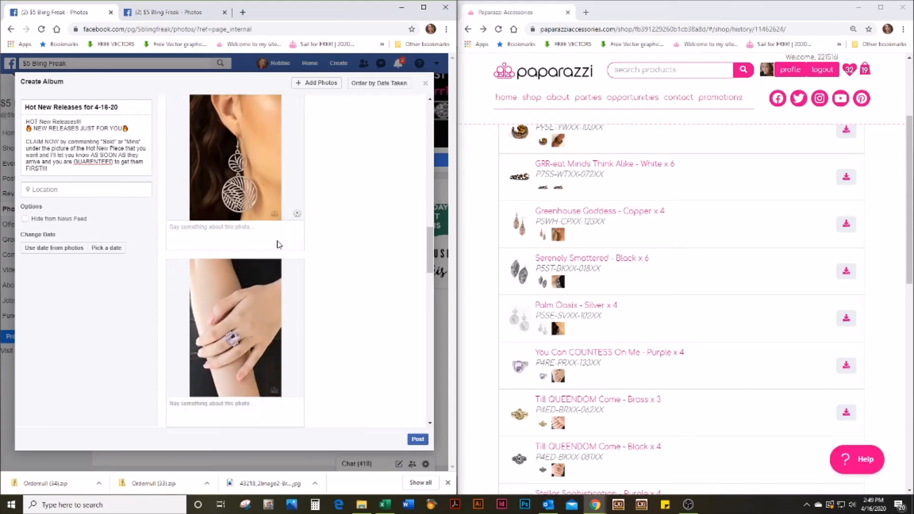
left_click(593, 307)
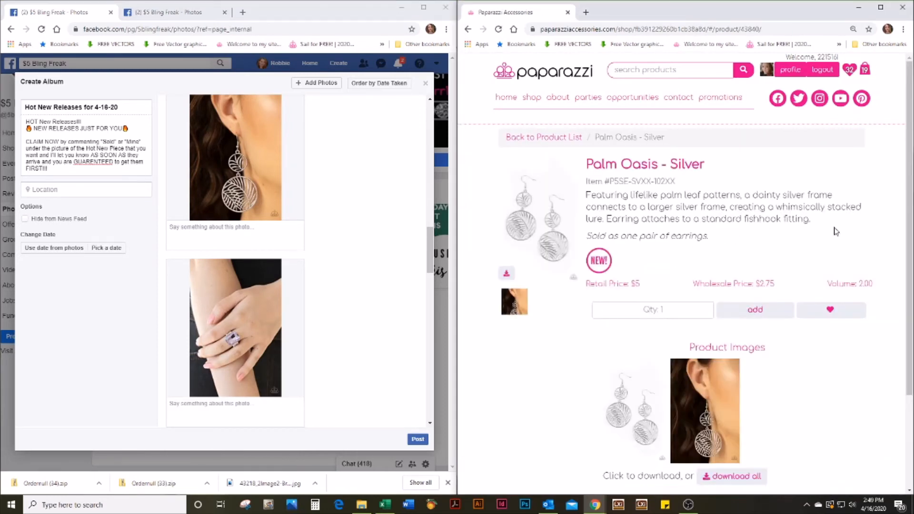
left_click_drag(815, 222, 590, 164)
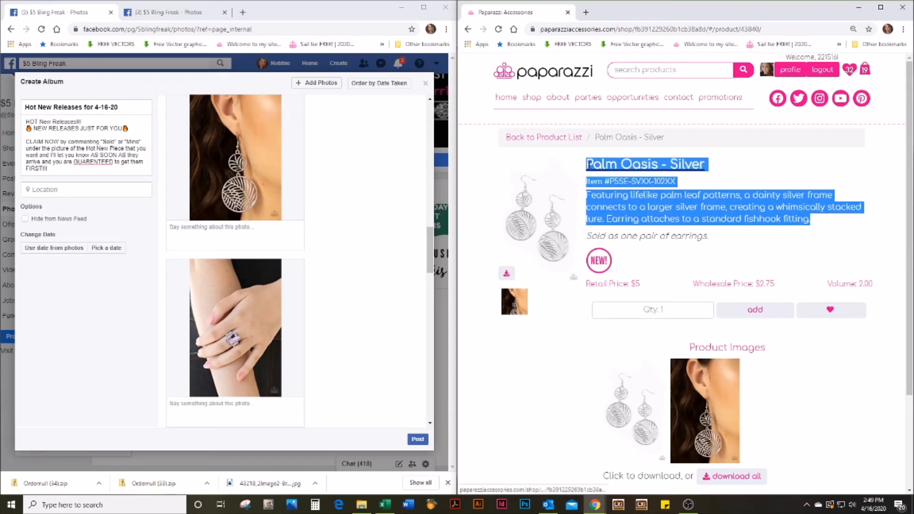
left_click(468, 29)
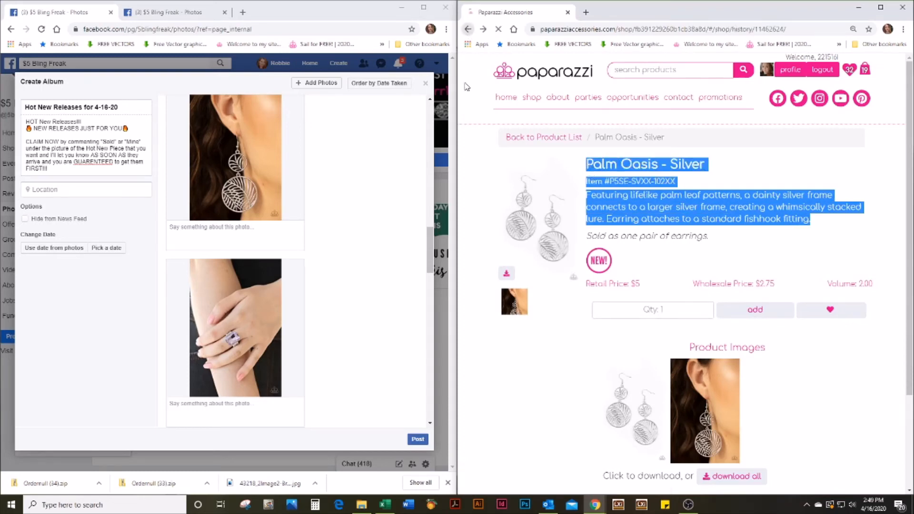
left_click(235, 229)
key("ctrl+v")
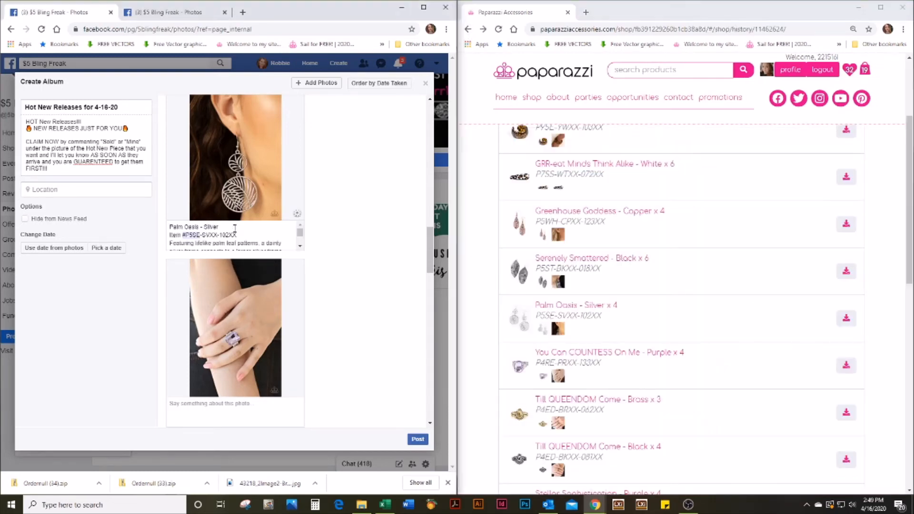
left_click_drag(238, 235, 171, 236)
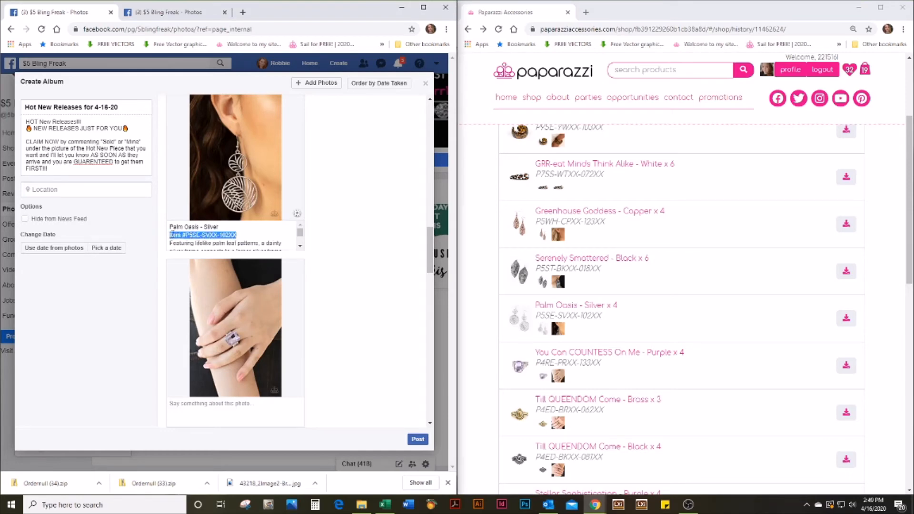
type("4 AVAILABLE")
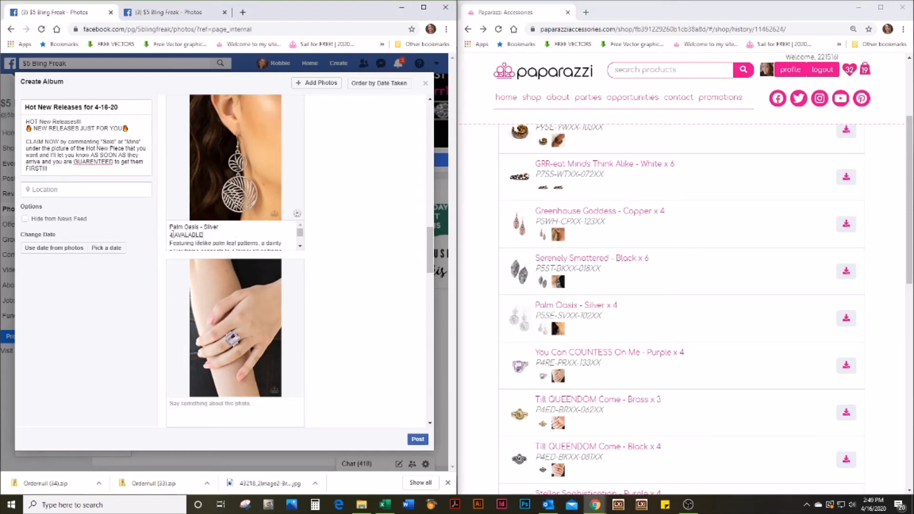
scroll(330, 264, "up", 2)
scroll(332, 263, "down", 3)
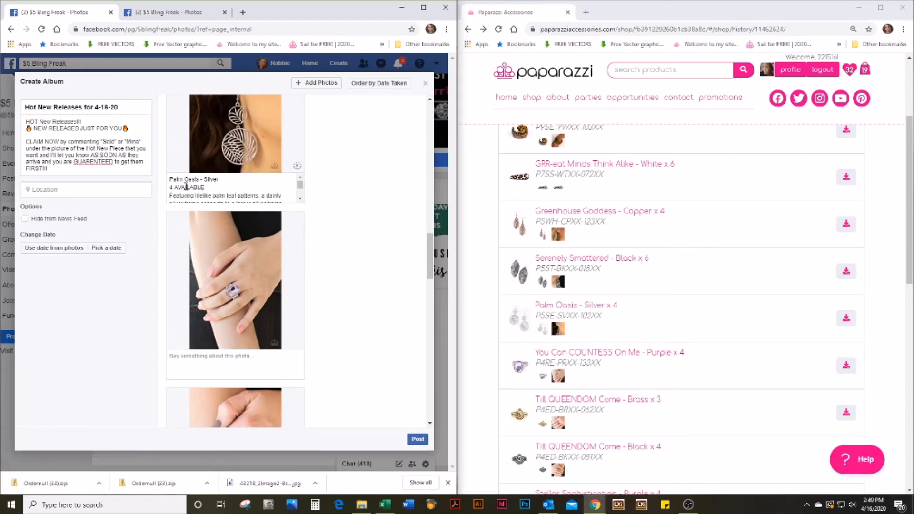
Caption the purple rhinestone ring photo with the You Can COUNTESS On Me - Purple page's name and description, replacing the item number line with "4 AVAILABLE"
scroll(264, 323, "down", 1)
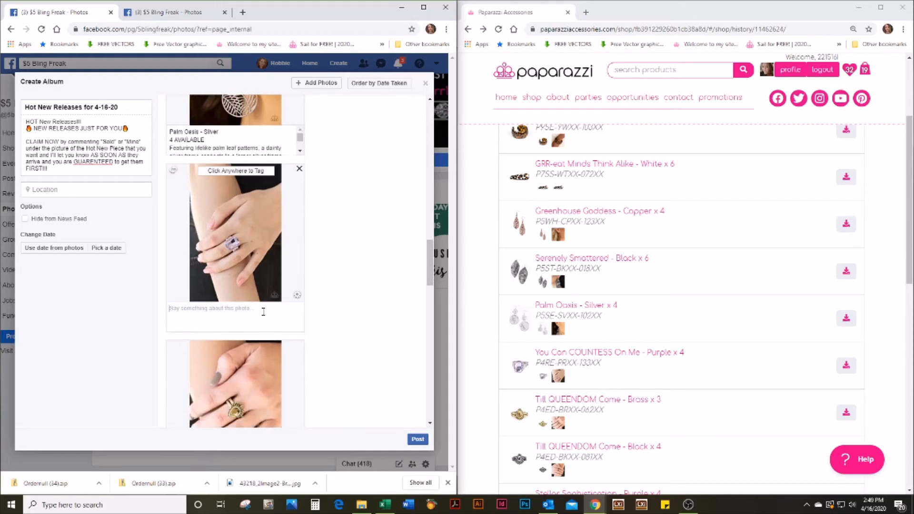
left_click(639, 354)
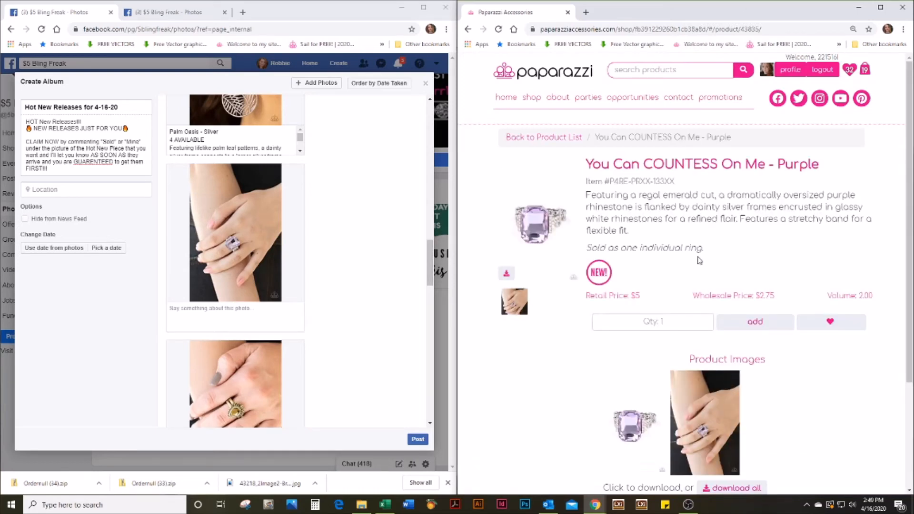
left_click_drag(641, 236, 622, 187)
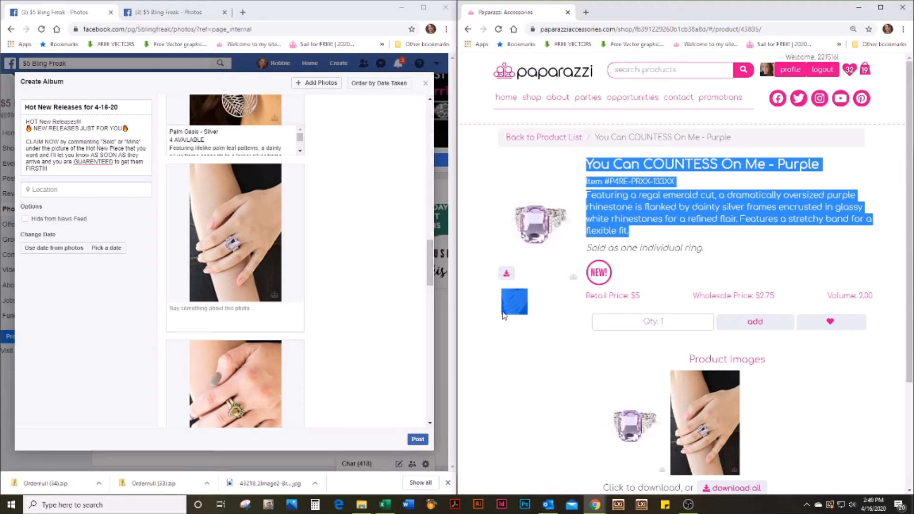
left_click(468, 29)
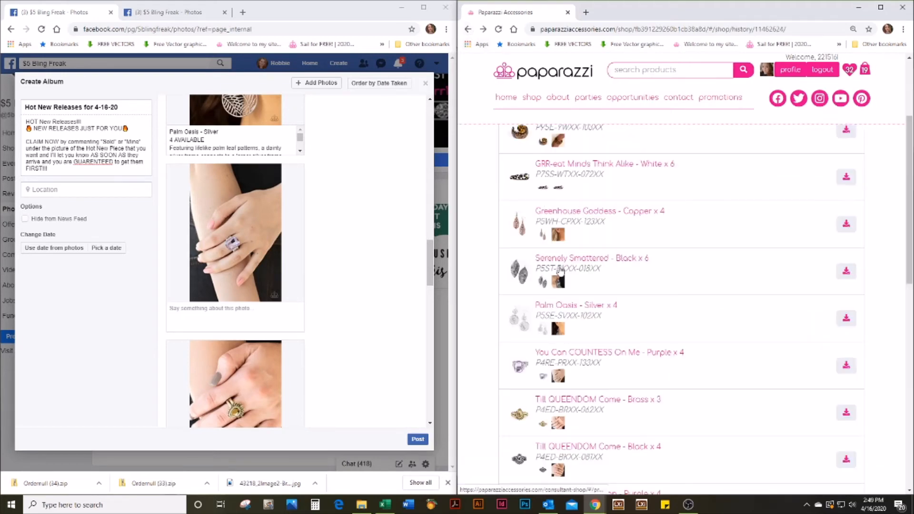
scroll(560, 270, "down", 3)
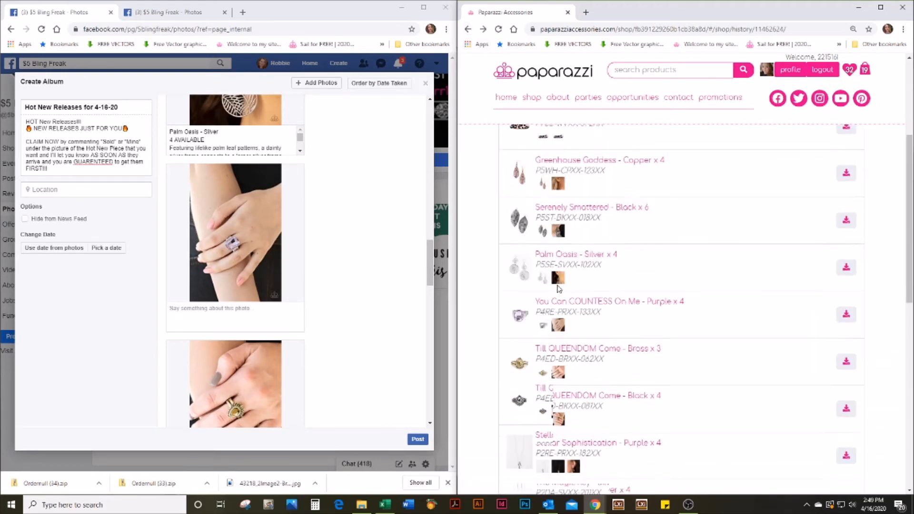
left_click(228, 314)
key("ctrl+v")
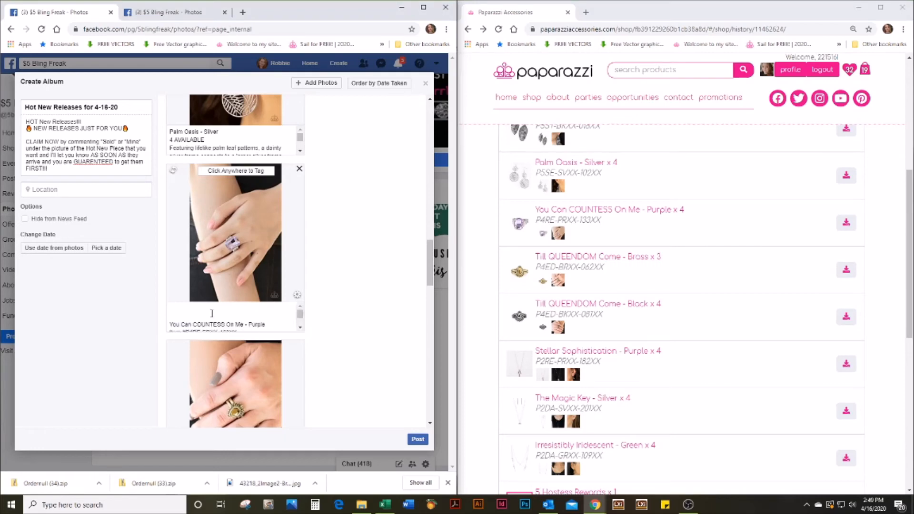
key("Delete")
key("Delete")
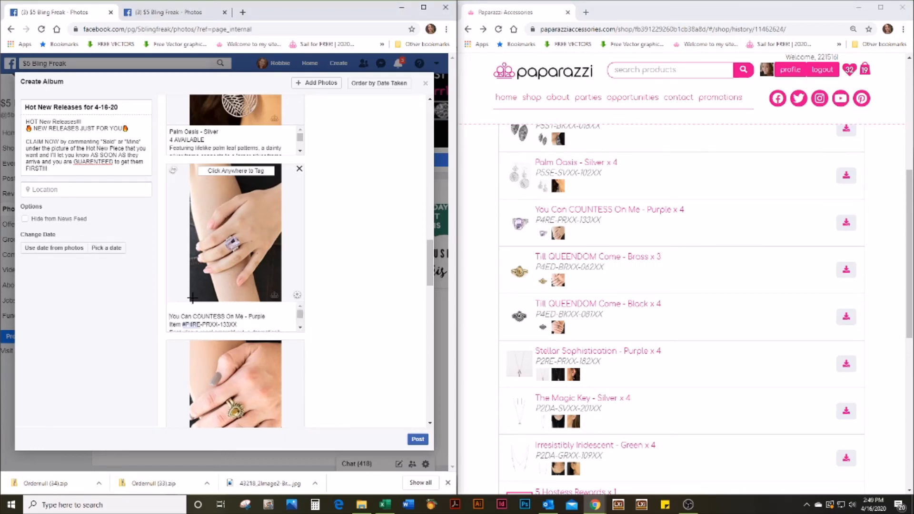
left_click_drag(245, 317, 170, 321)
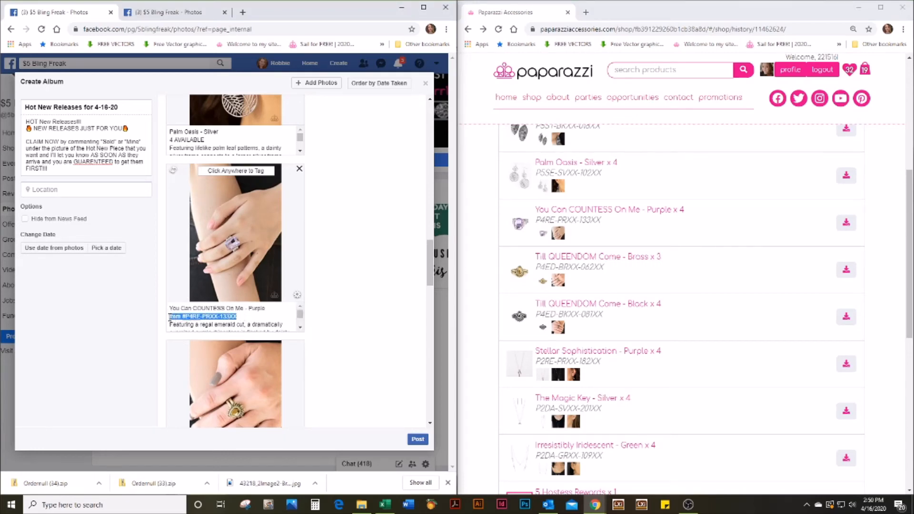
type("4 A")
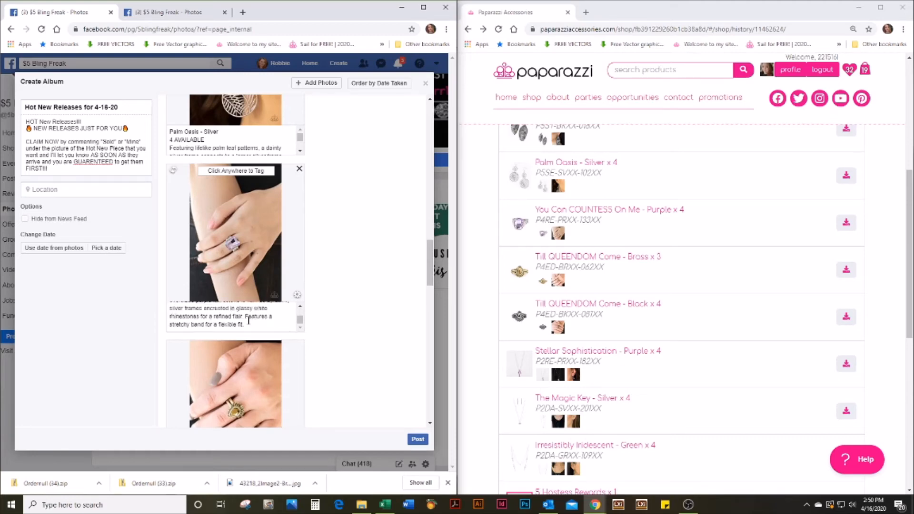
Caption the brass ring photo with the Till QUEENDOM Come - Brass page's name and description, replacing the item number line with "3 AVAILABLE"
scroll(333, 348, "down", 3)
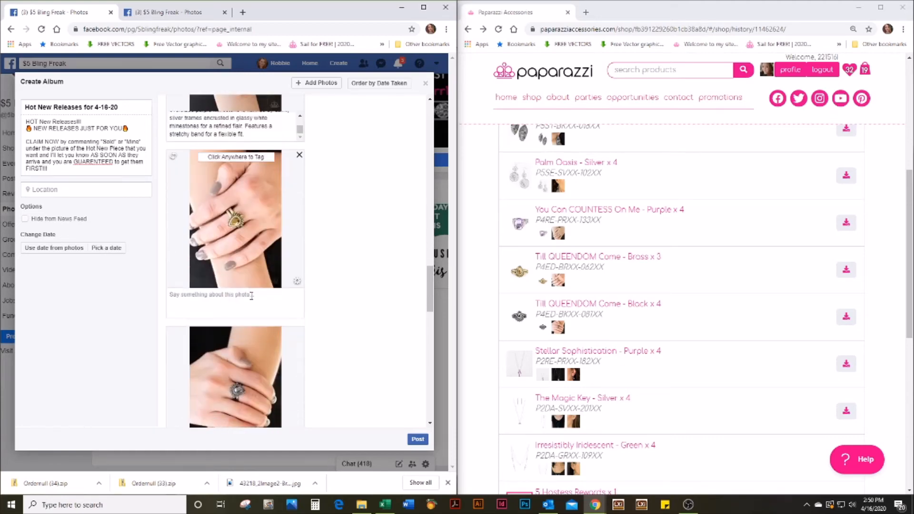
left_click(250, 296)
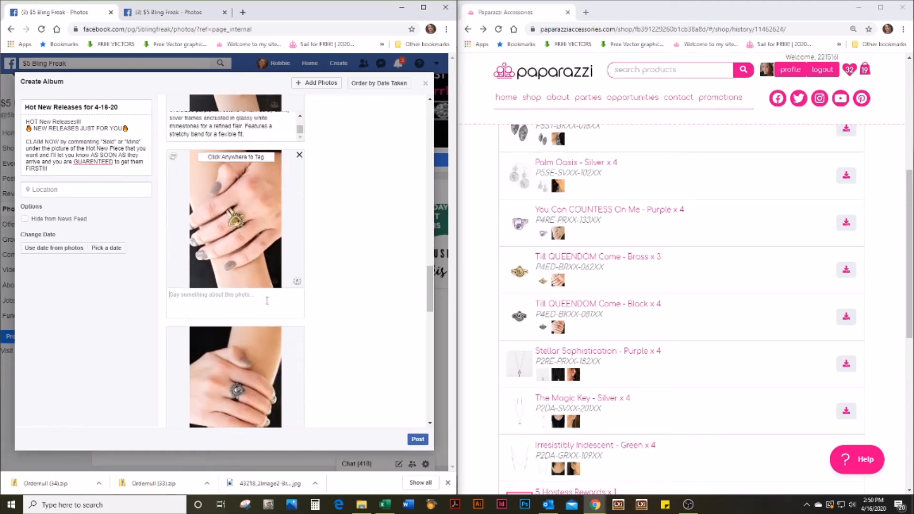
left_click(607, 257)
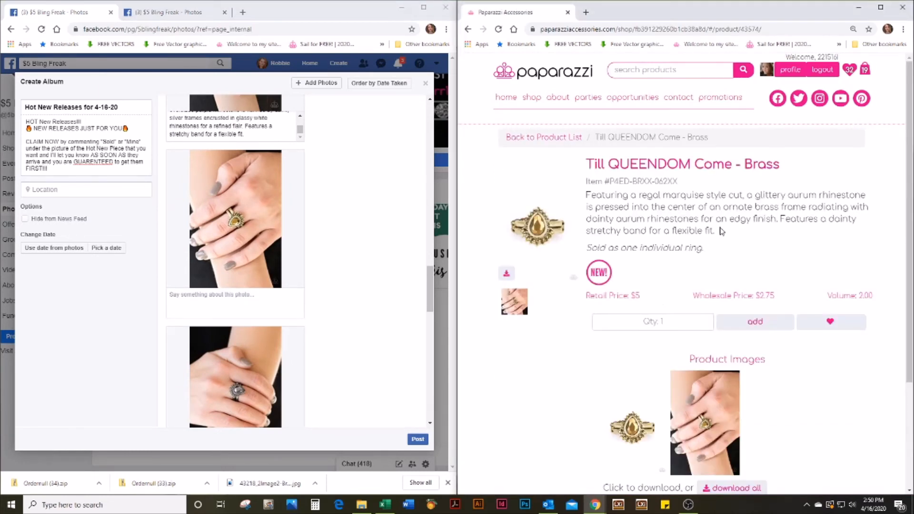
left_click_drag(716, 232, 585, 165)
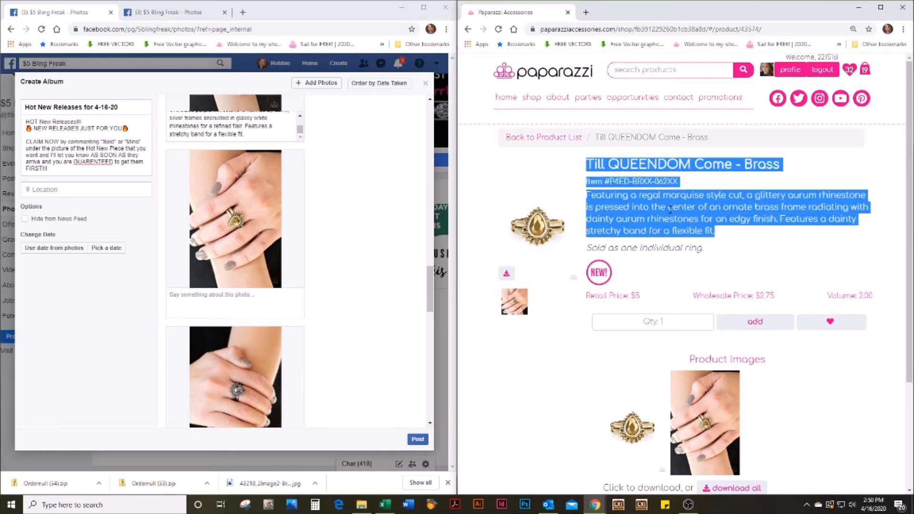
left_click(468, 29)
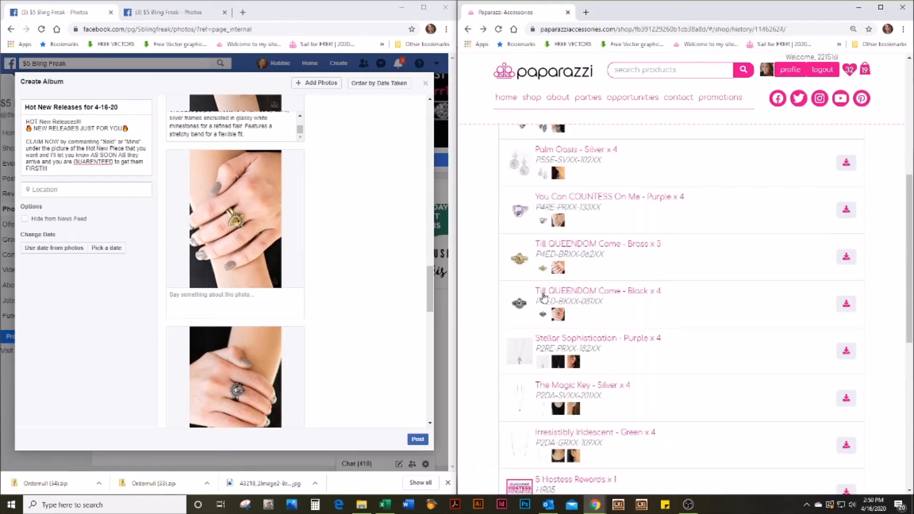
left_click(274, 300)
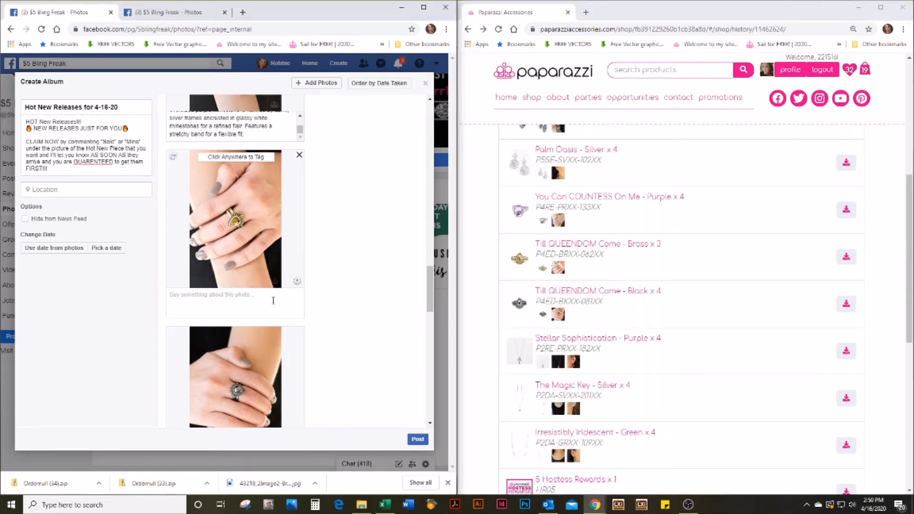
key("ctrl+v")
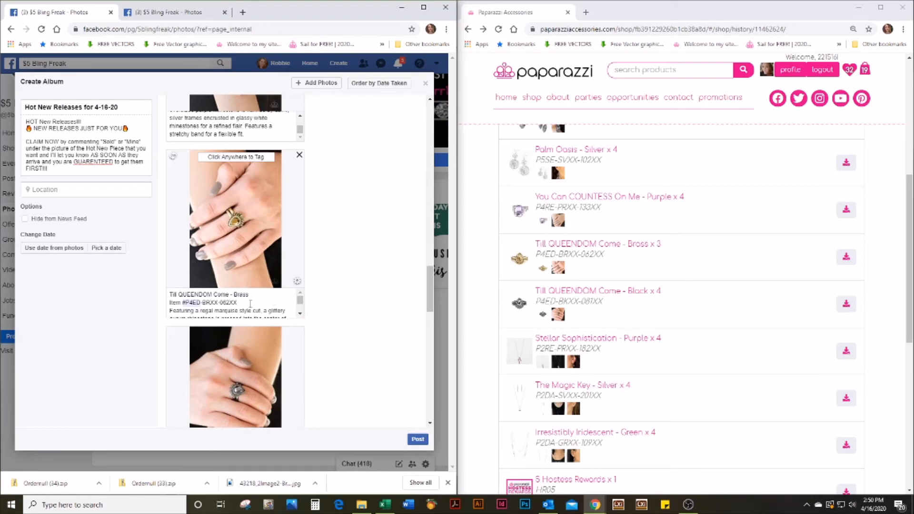
left_click_drag(244, 303, 170, 302)
key("BackSpace")
type("3 AVAILABLE")
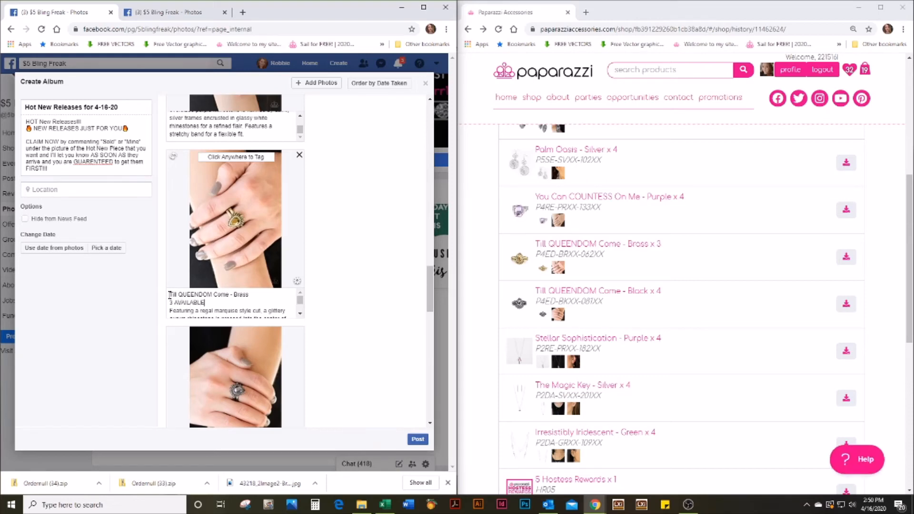
Caption the black ring photo with the Till QUEENDOM Come - Black page's name and description, replacing the item number line with "4 AVAILABLE"
scroll(296, 337, "down", 5)
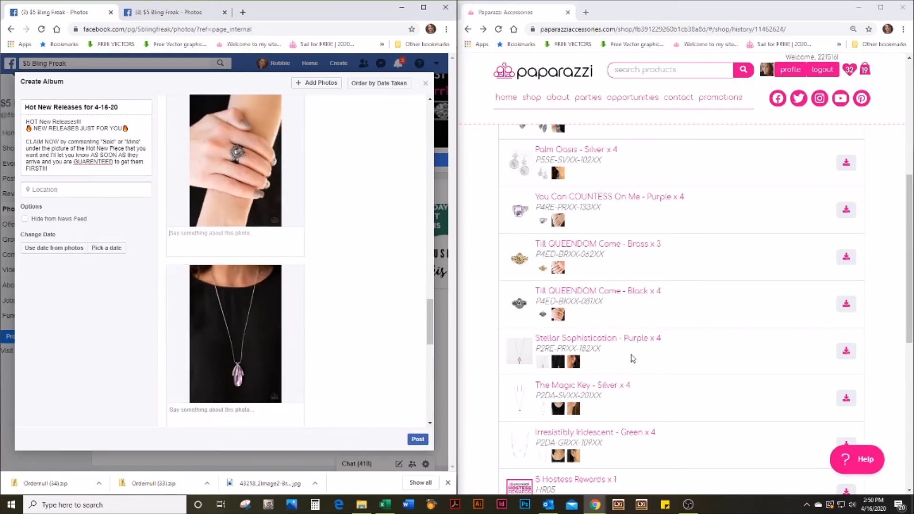
left_click(621, 292)
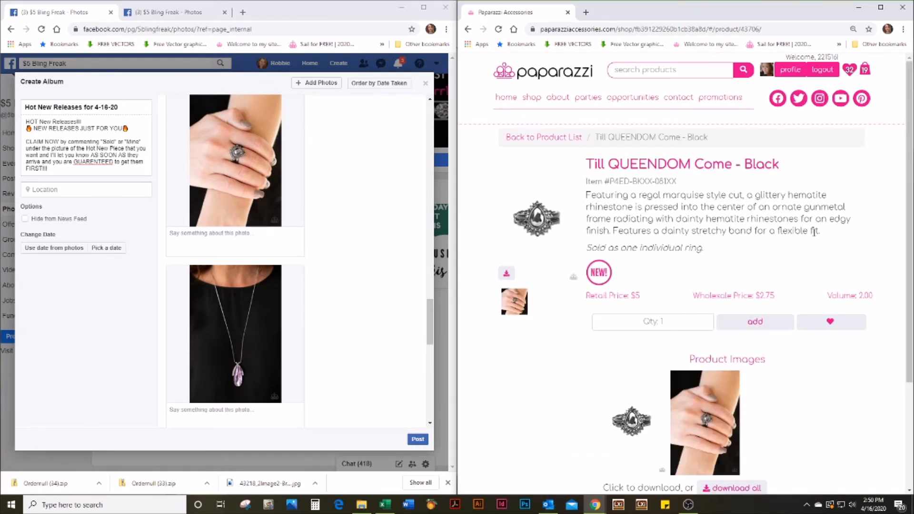
left_click_drag(821, 232, 588, 163)
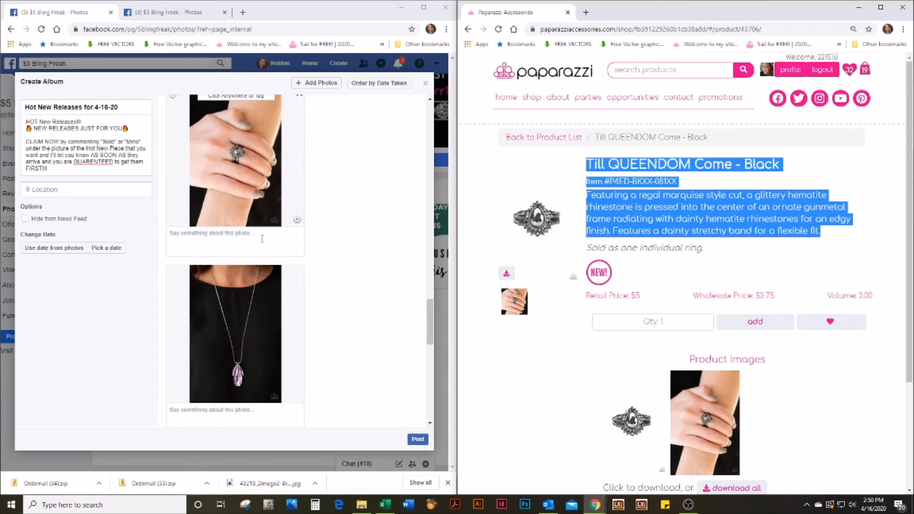
left_click(469, 30)
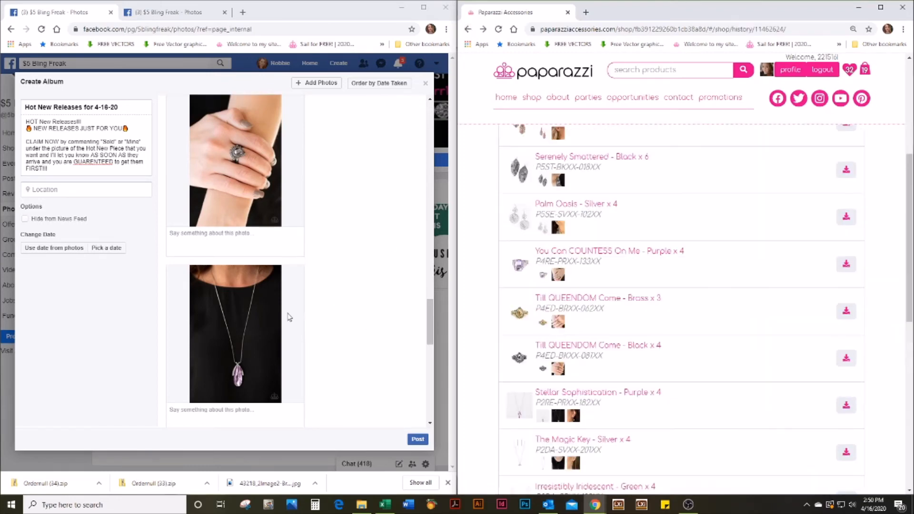
left_click(230, 251)
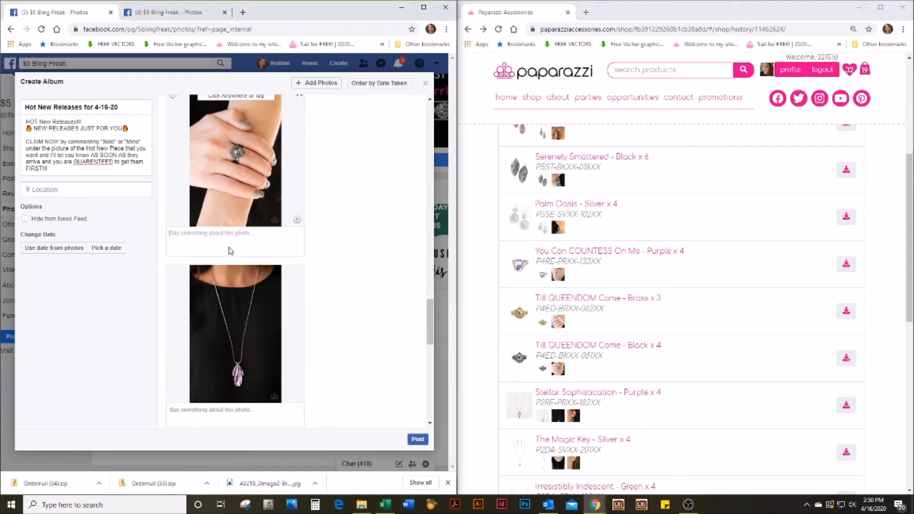
key("ctrl+v")
left_click_drag(246, 242, 169, 242)
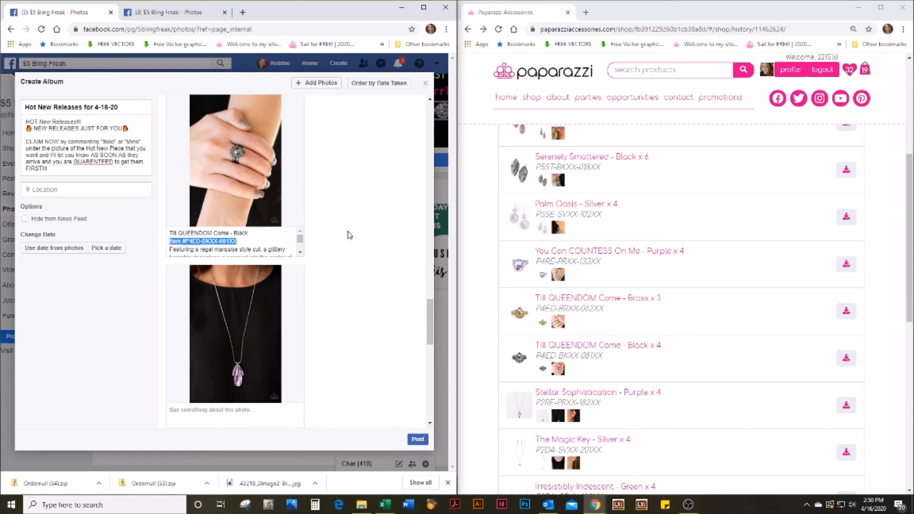
type("4 AVAILABLE")
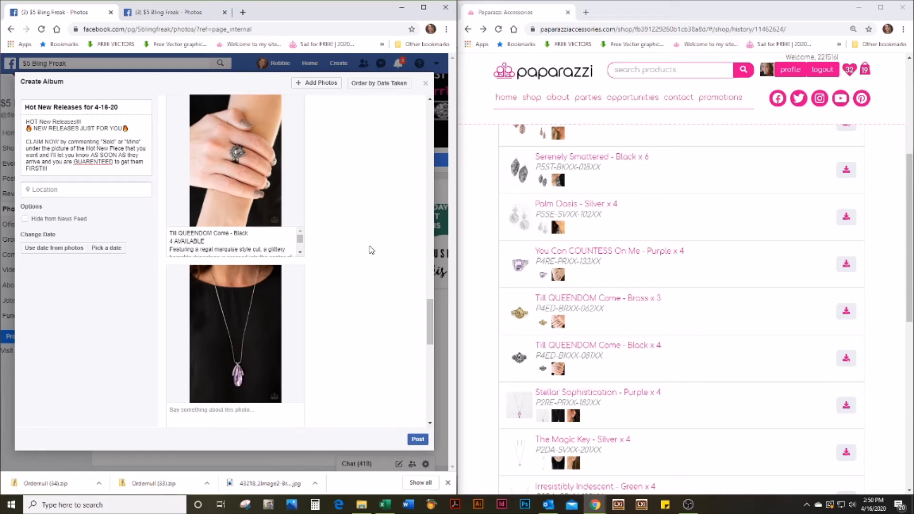
Caption the purple teardrop necklace photo with the Stellar Sophistication - Purple page's name and description, replacing the item number line with "4 AVAILABLE"
key("Tab")
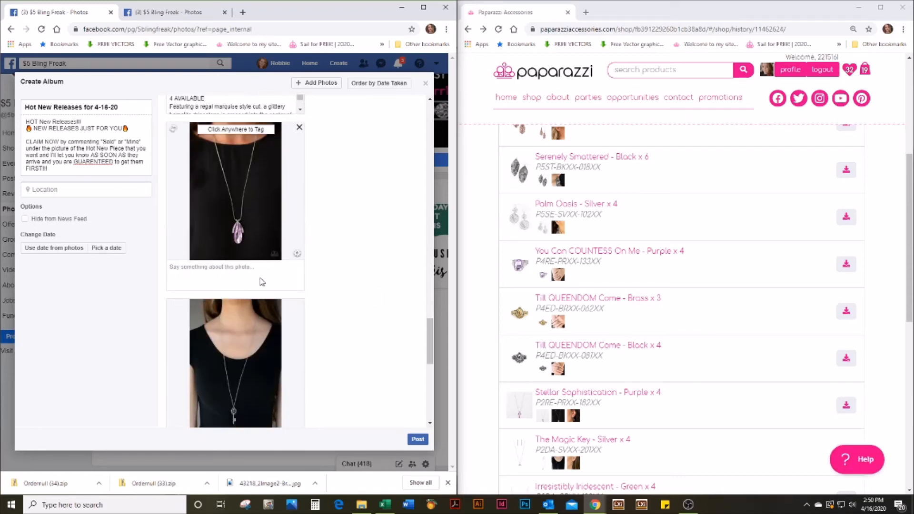
scroll(716, 400, "down", 2)
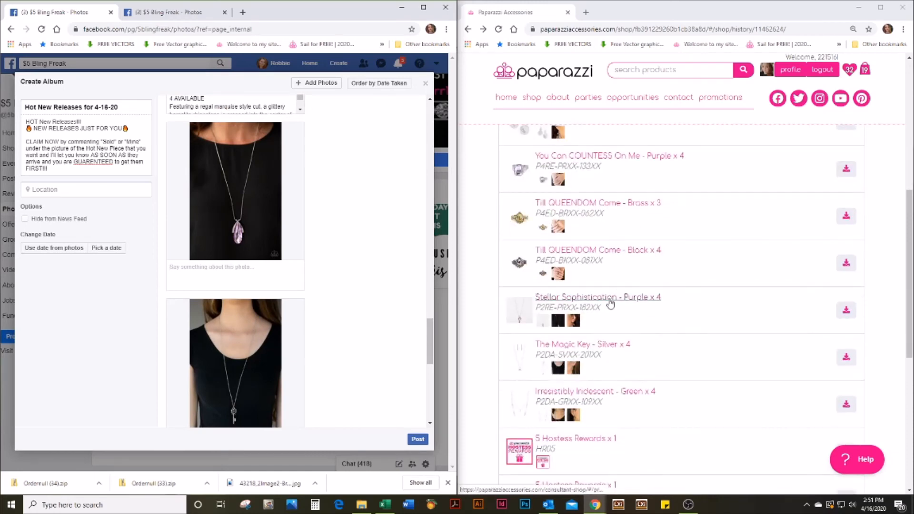
left_click(610, 300)
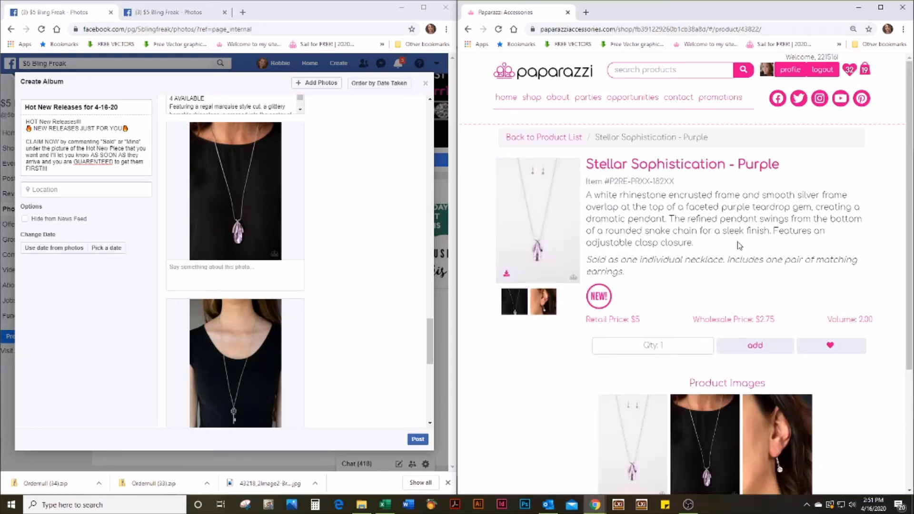
left_click_drag(705, 246, 588, 165)
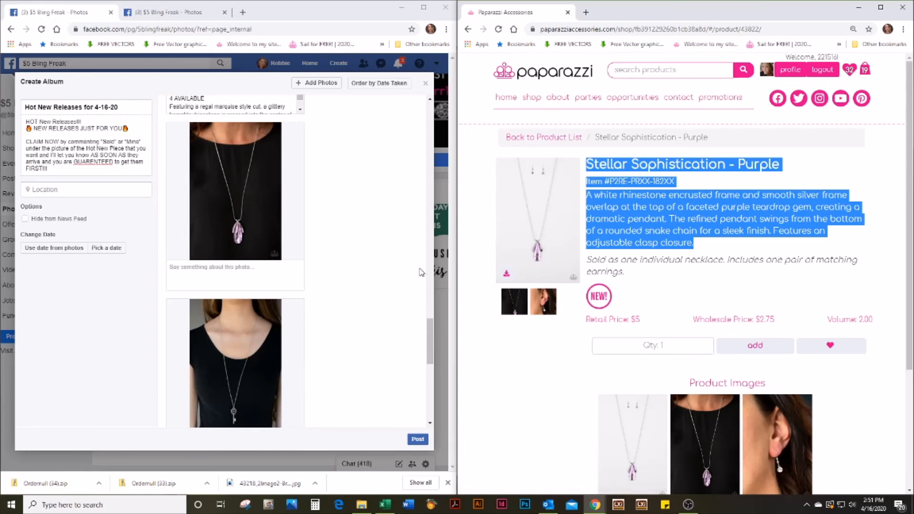
left_click(468, 29)
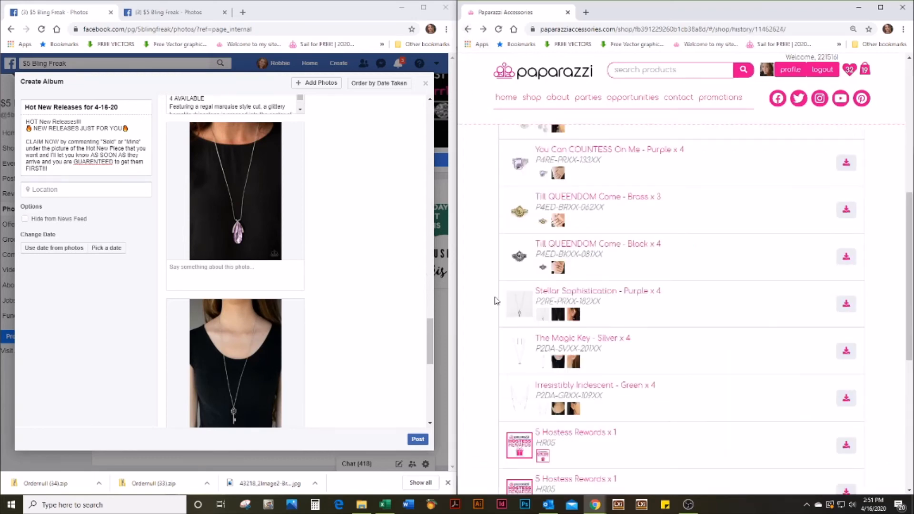
left_click(220, 270)
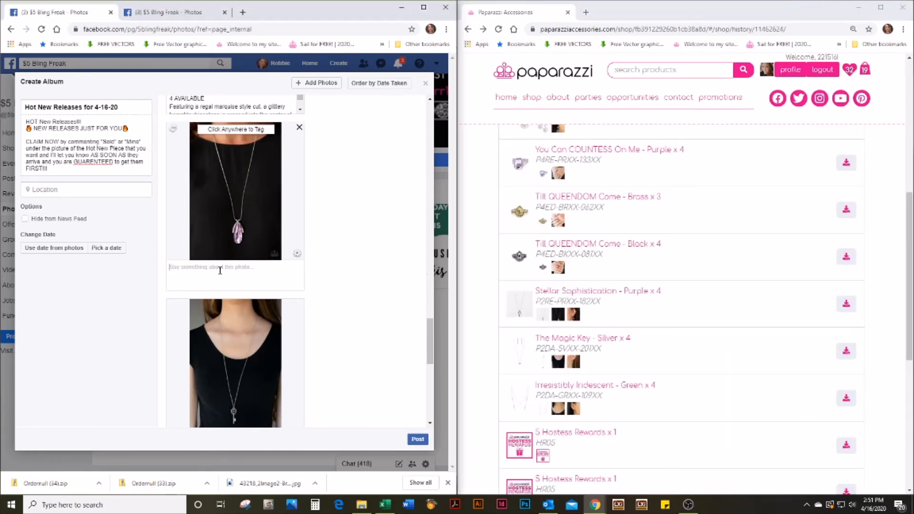
key("ctrl+v")
left_click_drag(246, 275, 169, 275)
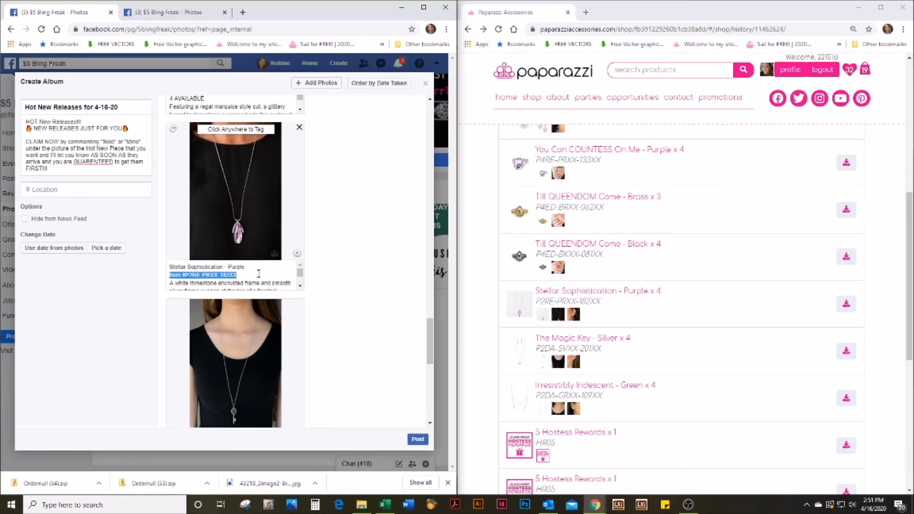
type("4 A")
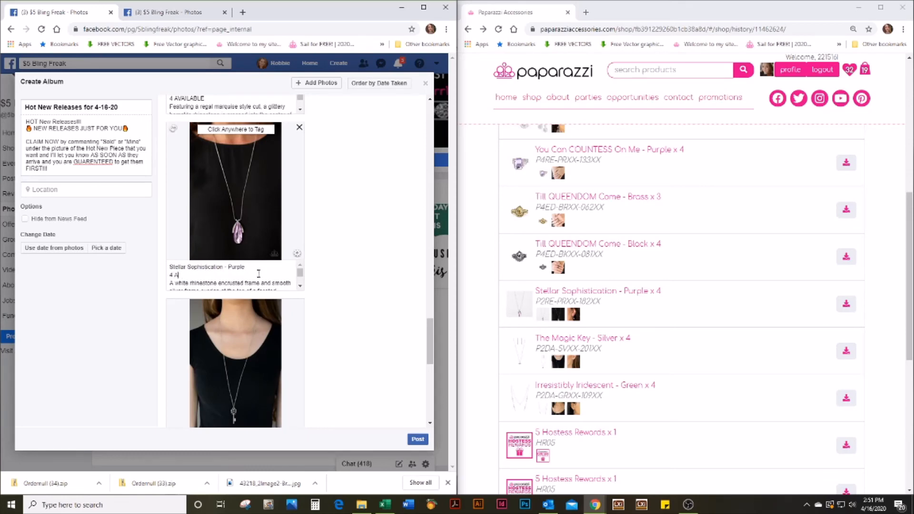
type("VAILABL")
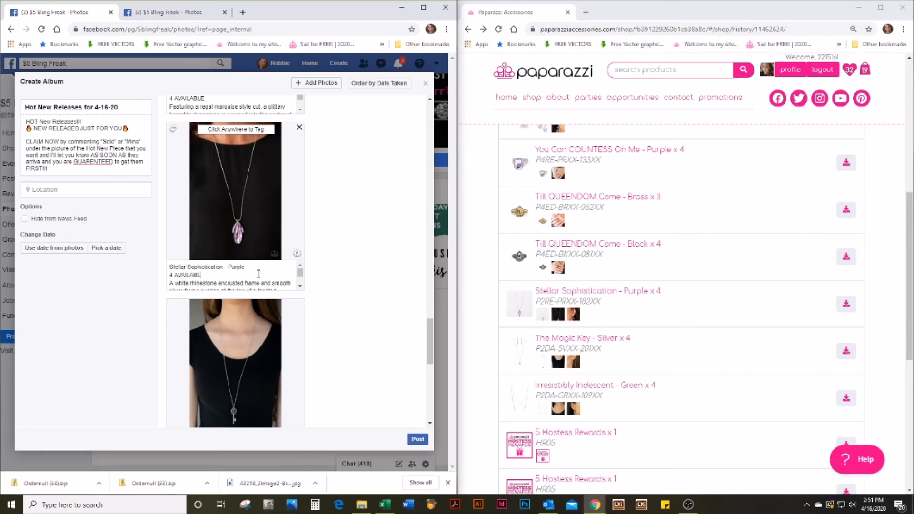
Caption the silver key necklace photo with the The Magic Key - Silver page's name and description, replacing the item number line with "4 AVAILABLE"
scroll(248, 274, "down", 4)
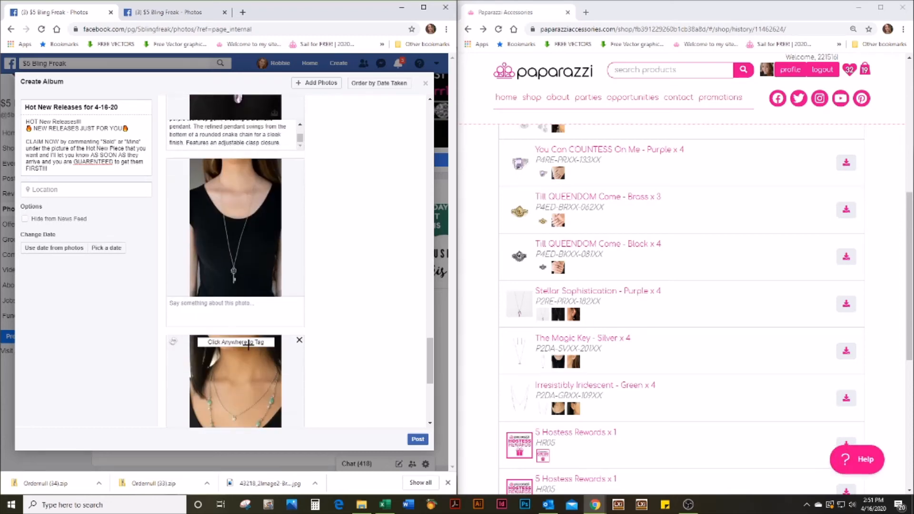
left_click(579, 339)
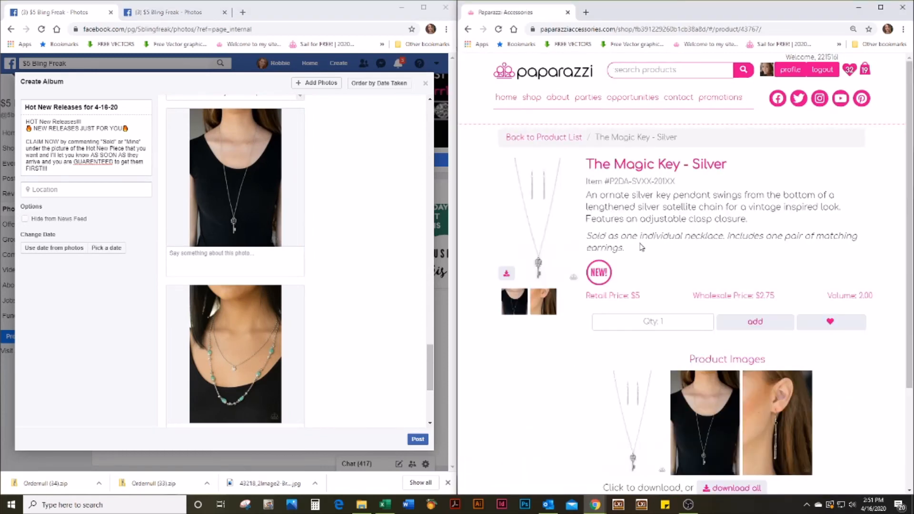
left_click_drag(748, 221, 572, 173)
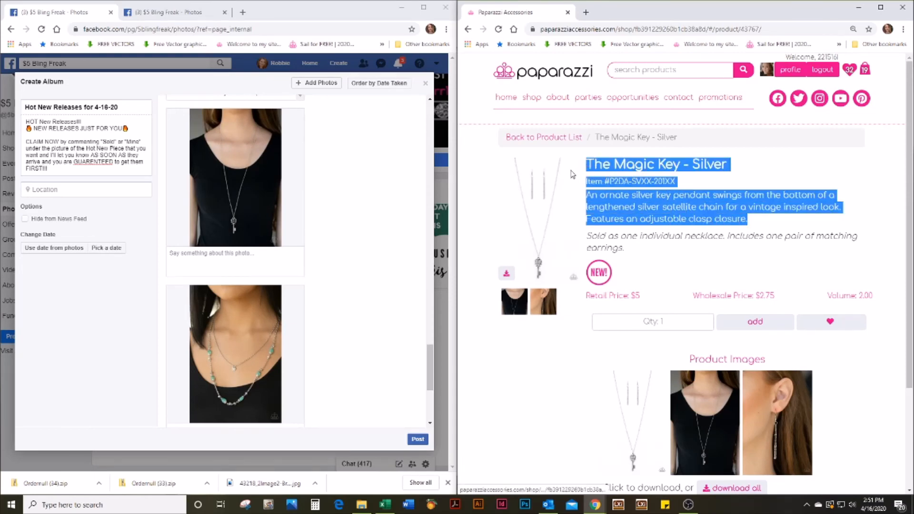
left_click(468, 29)
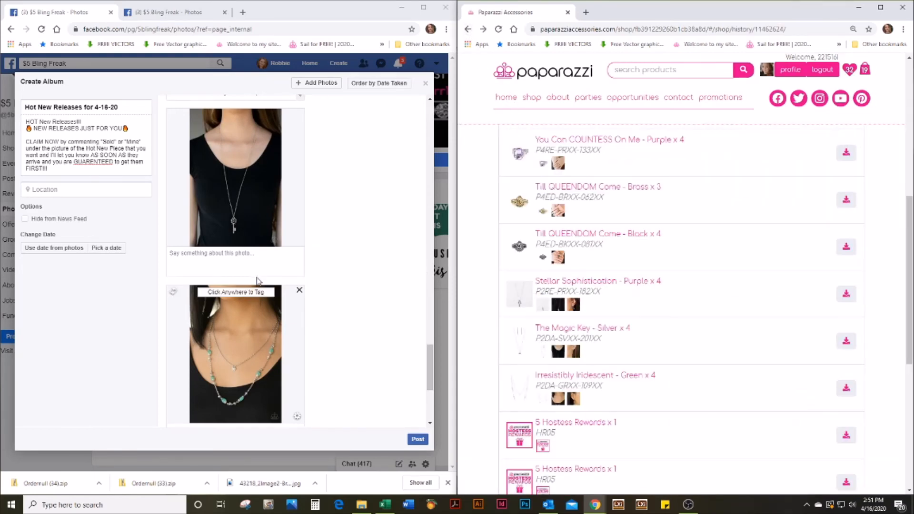
left_click(247, 255)
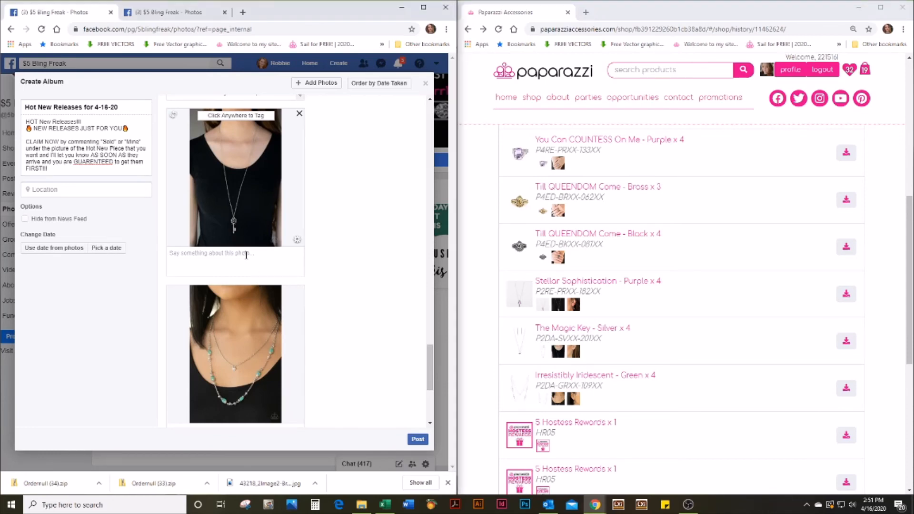
key("ctrl+v")
left_click_drag(238, 261, 169, 261)
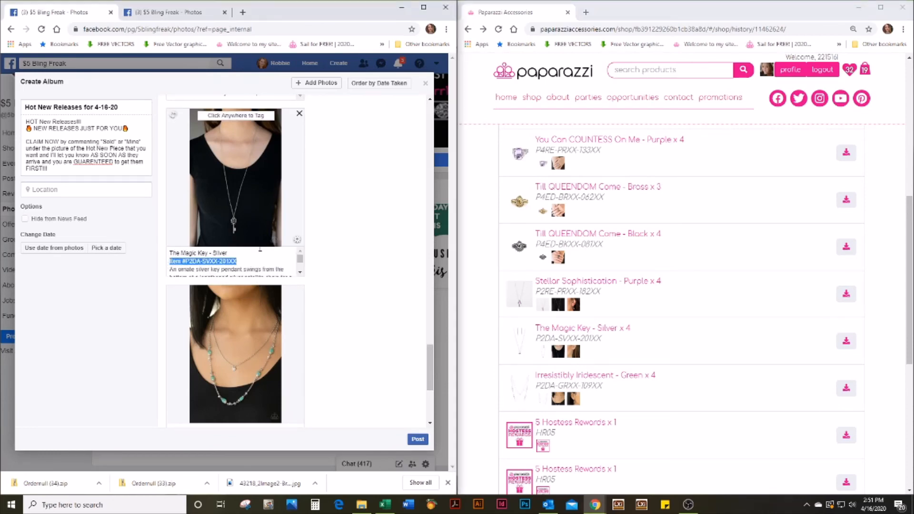
type("4 AVAIL")
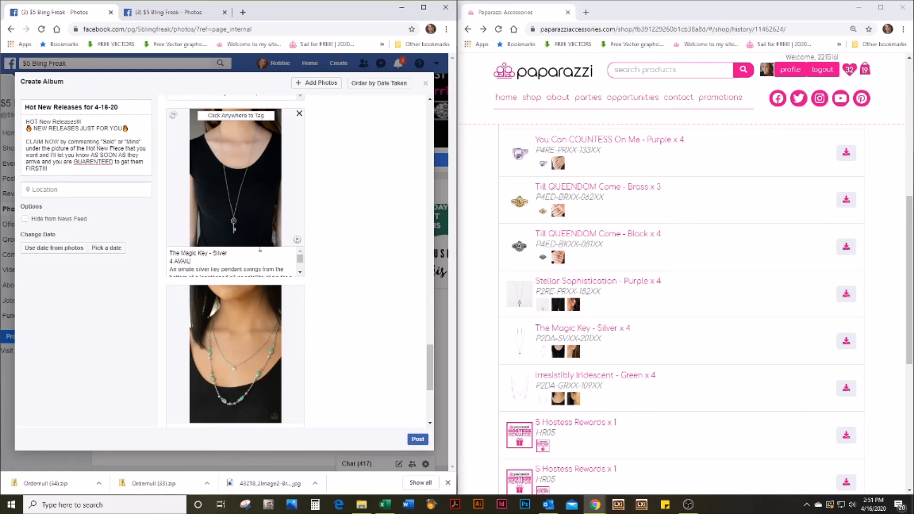
type("ABLE")
Caption the green beaded necklace photo with the Irresistibly Iridescent - Green page's name and description, replacing the item number line with "4 AVAILABLE"
scroll(341, 296, "down", 3)
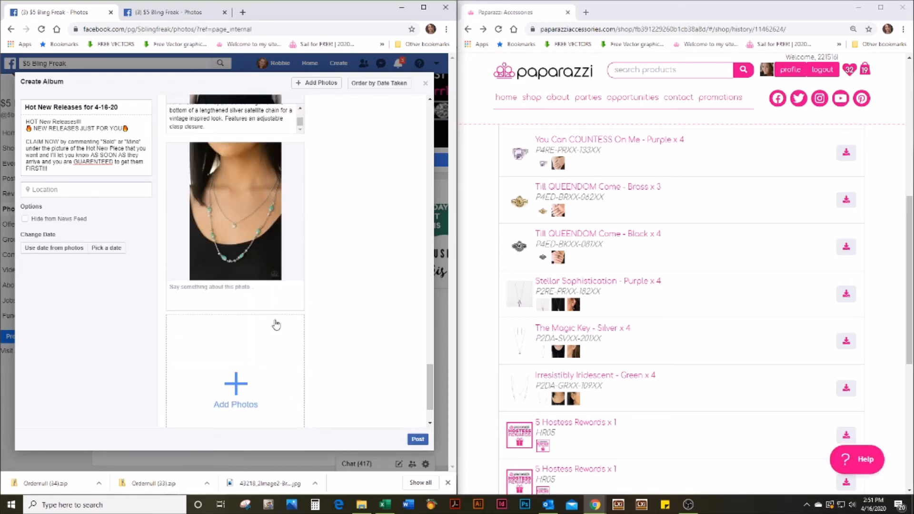
left_click(263, 291)
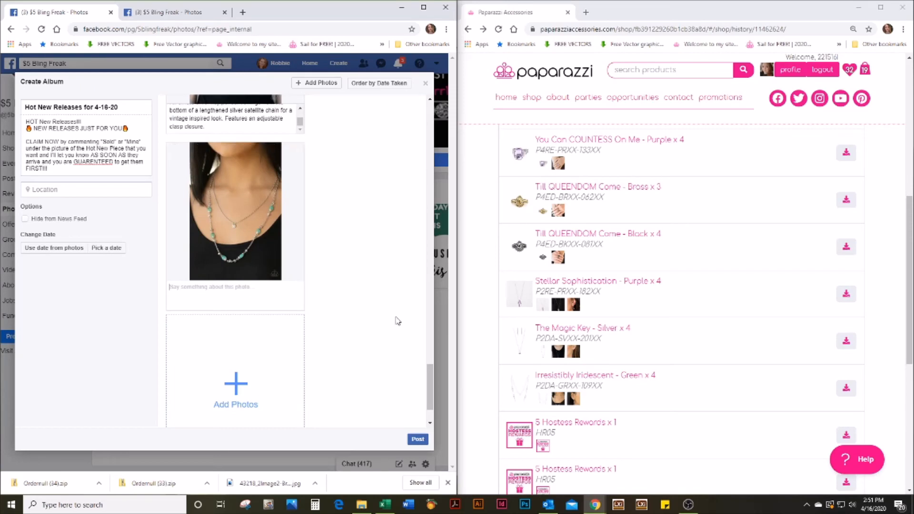
left_click(597, 376)
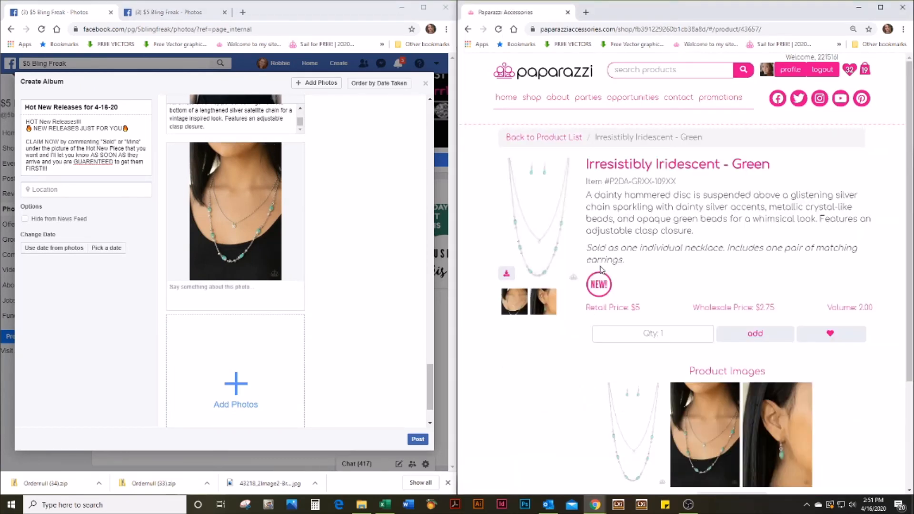
left_click_drag(712, 243, 583, 164)
left_click(698, 235)
left_click_drag(698, 235, 588, 164)
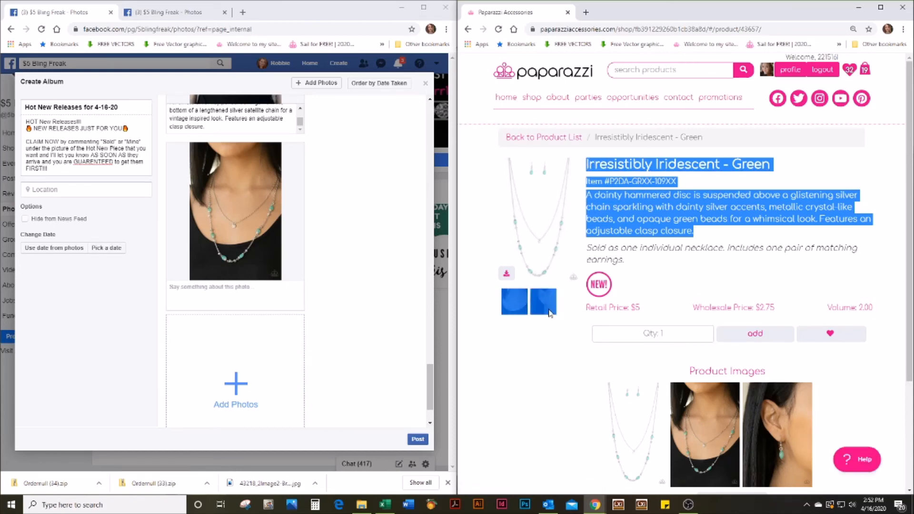
left_click(666, 247)
left_click_drag(699, 235, 588, 165)
key("ctrl+c")
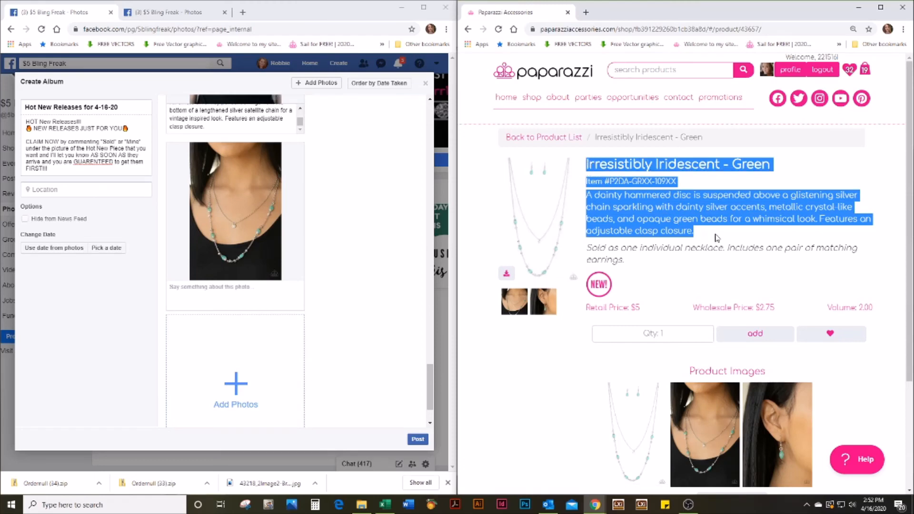
left_click(252, 292)
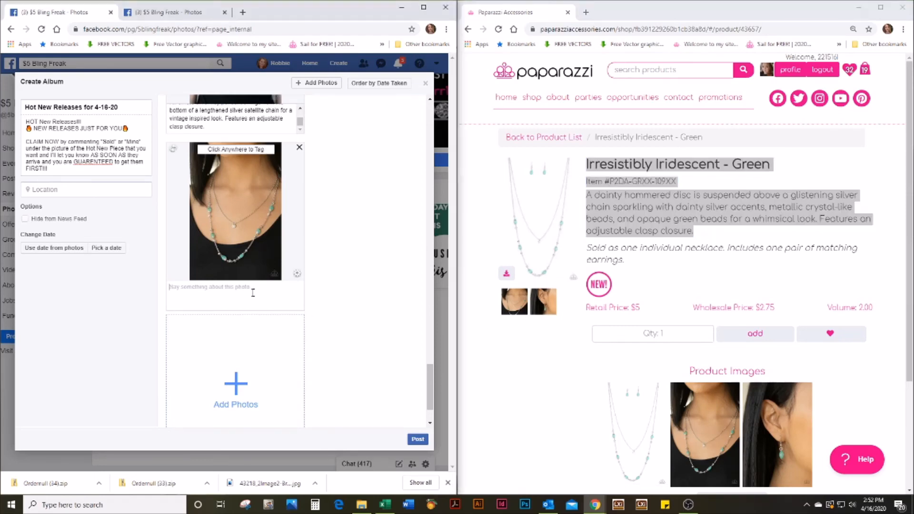
key("ctrl+v")
left_click_drag(237, 295, 169, 295)
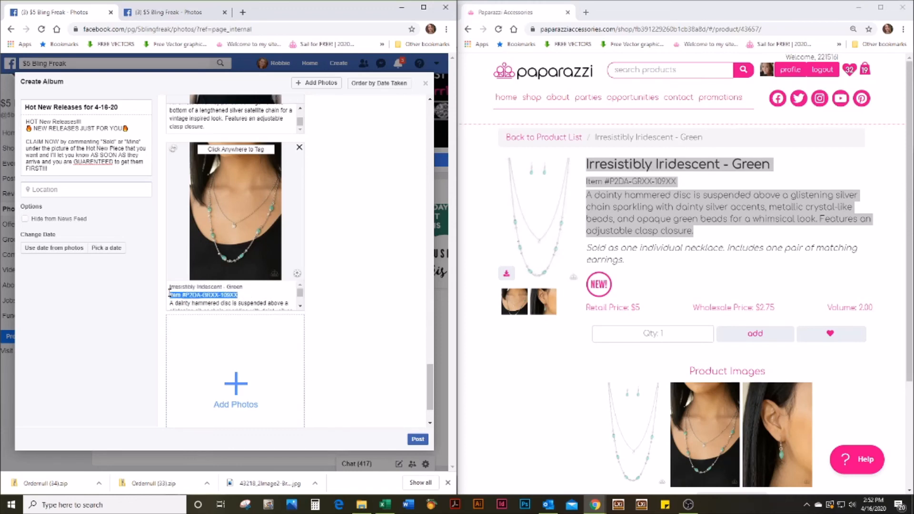
left_click(469, 31)
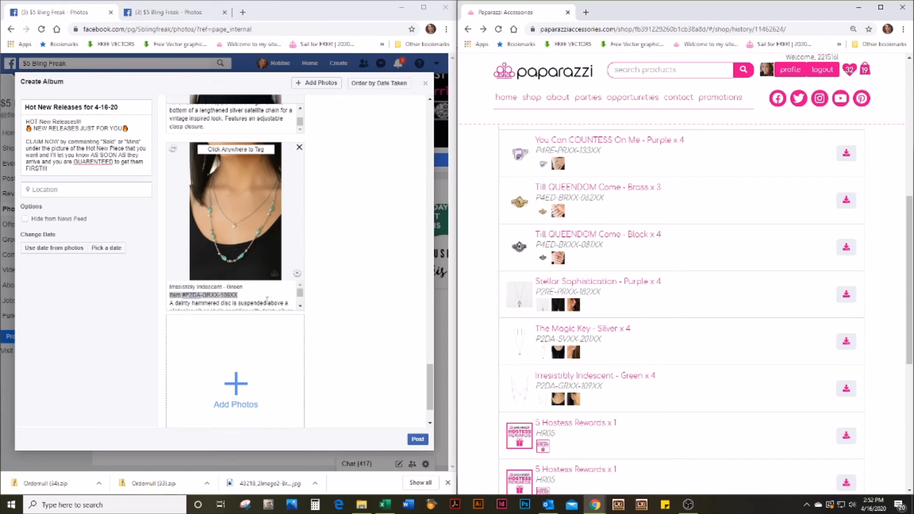
key("alt+Tab")
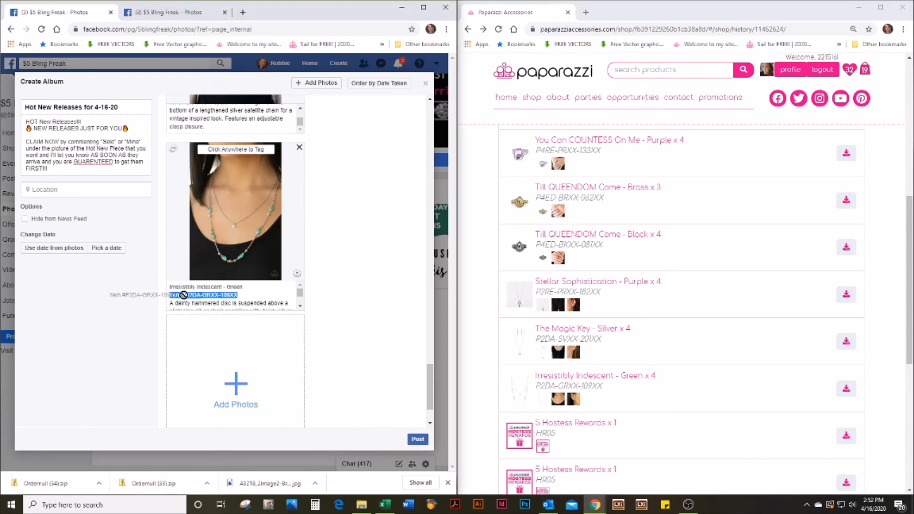
type("4 AVAILABLE")
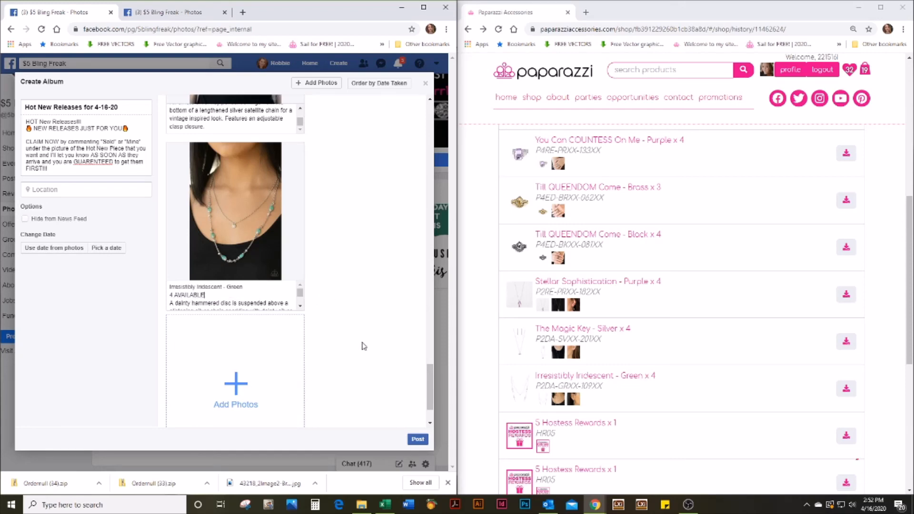
Post the captioned Hot New Releases for 4-16-20 album and close the Paparazzi shop window
scroll(363, 346, "up", 5)
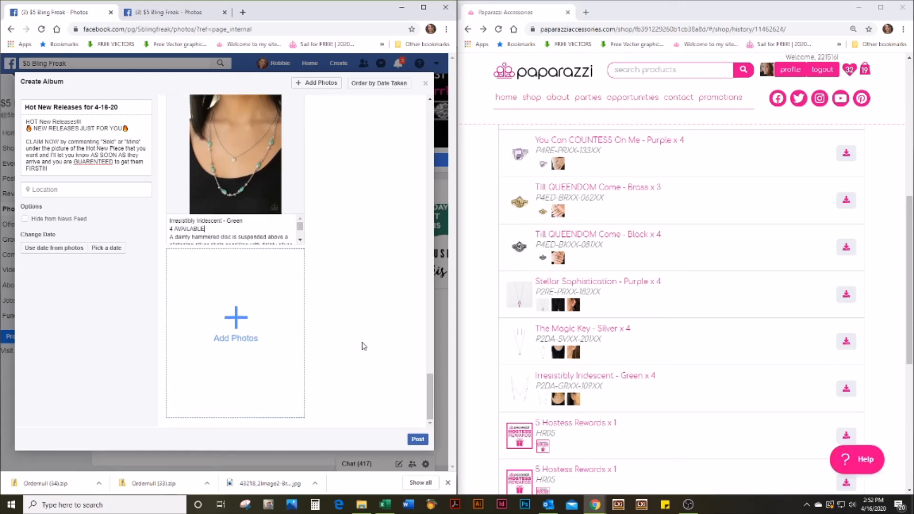
scroll(364, 346, "up", 20)
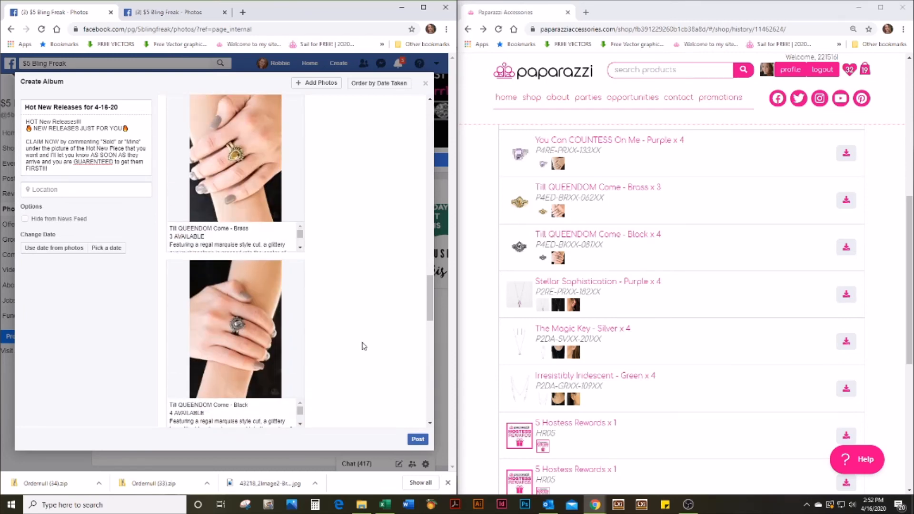
scroll(364, 346, "up", 18)
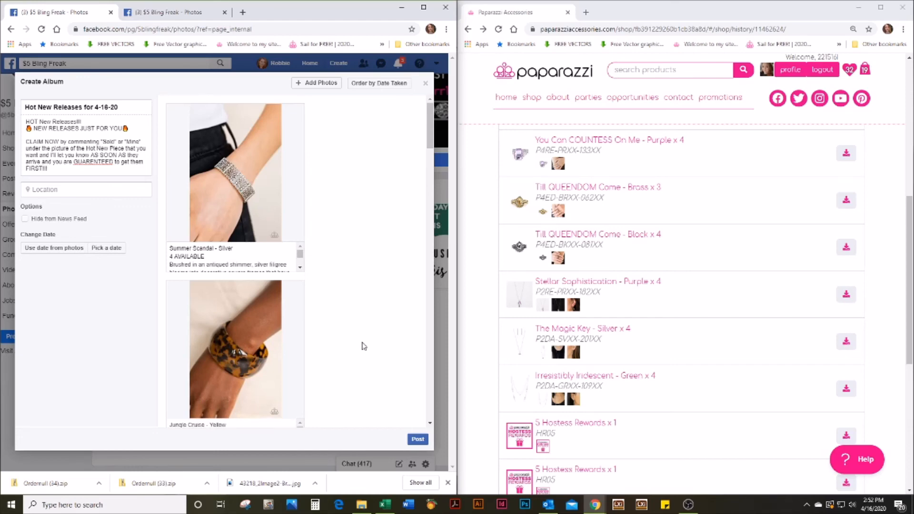
scroll(363, 346, "down", 10)
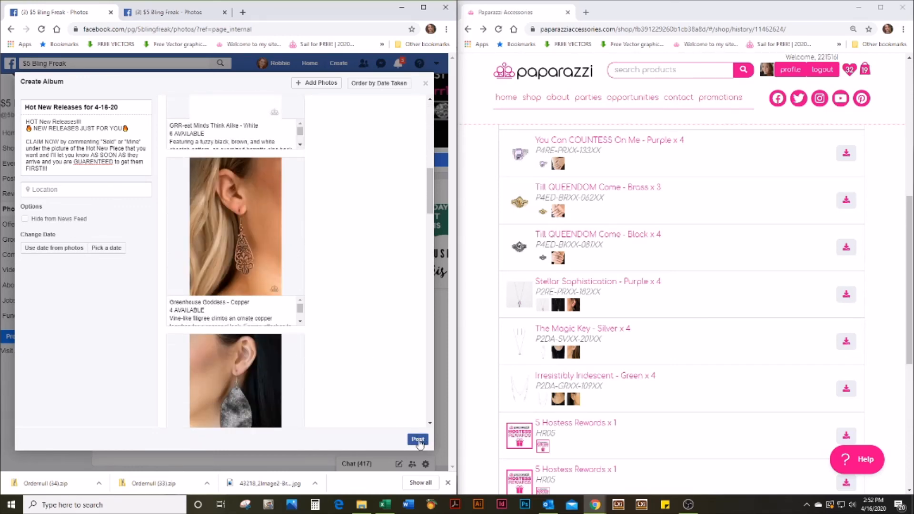
left_click(418, 440)
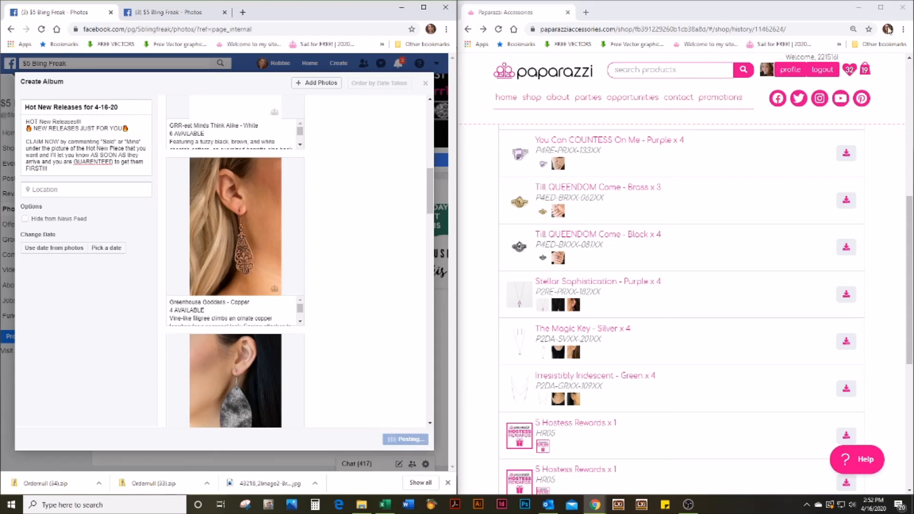
left_click(902, 7)
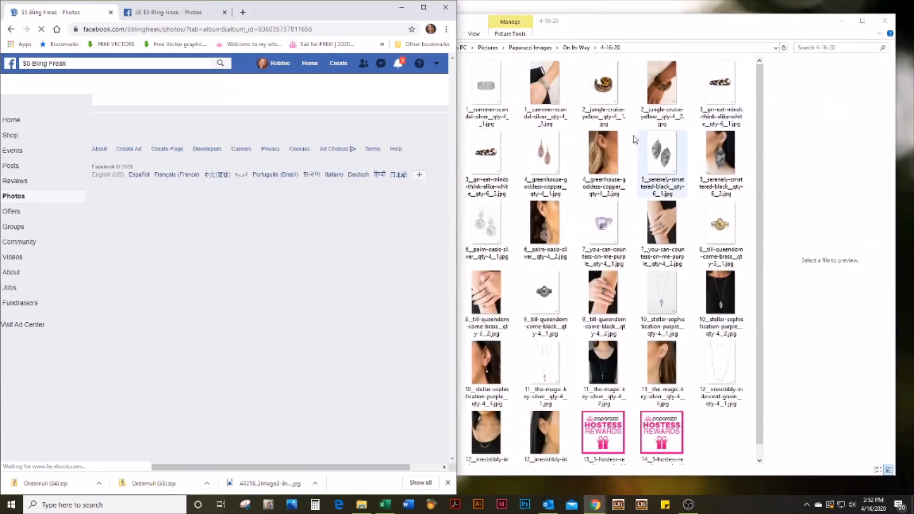
left_click_drag(342, 10, 340, 12)
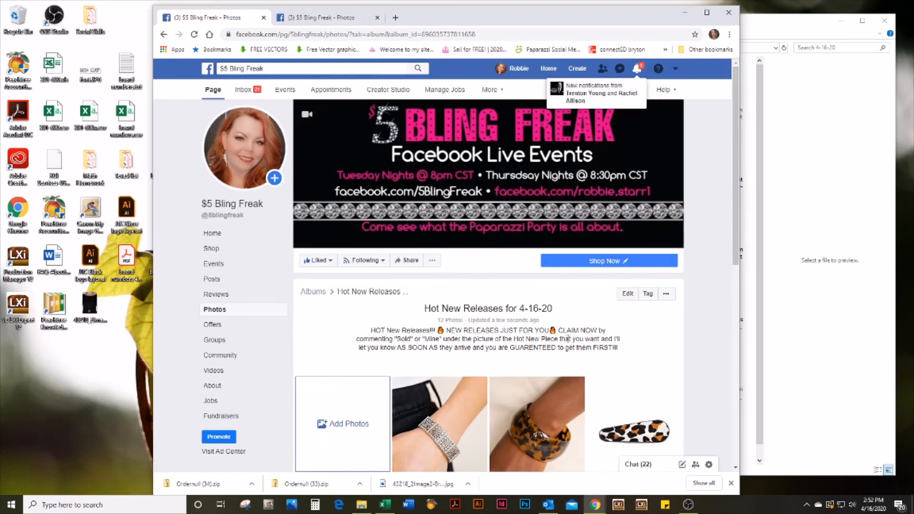
Look over the published album's title, description and photo grid on the $5 Bling Freak page
scroll(568, 339, "down", 6)
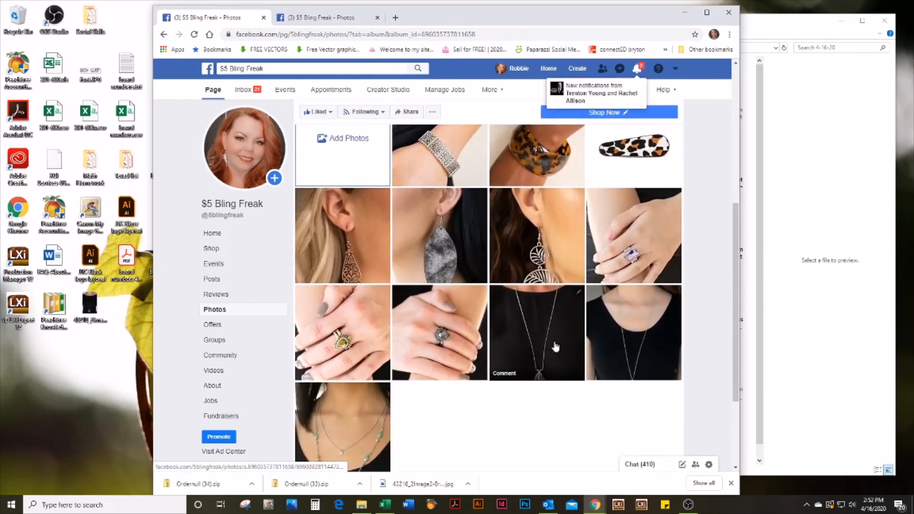
scroll(556, 347, "down", 3)
scroll(557, 348, "up", 8)
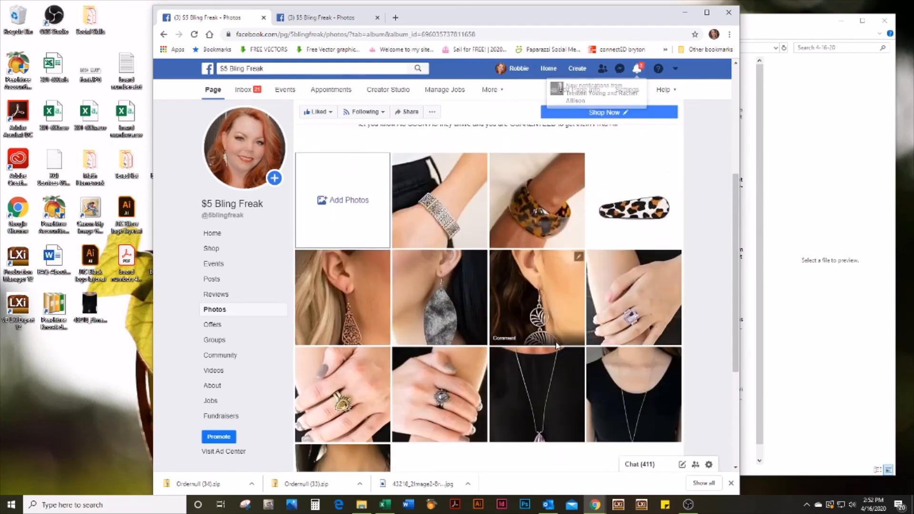
scroll(557, 346, "up", 1)
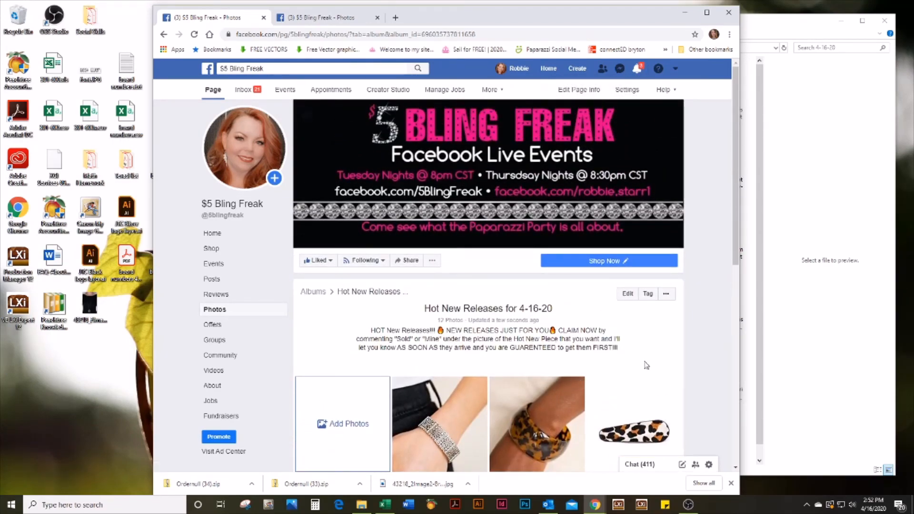
scroll(601, 363, "down", 1)
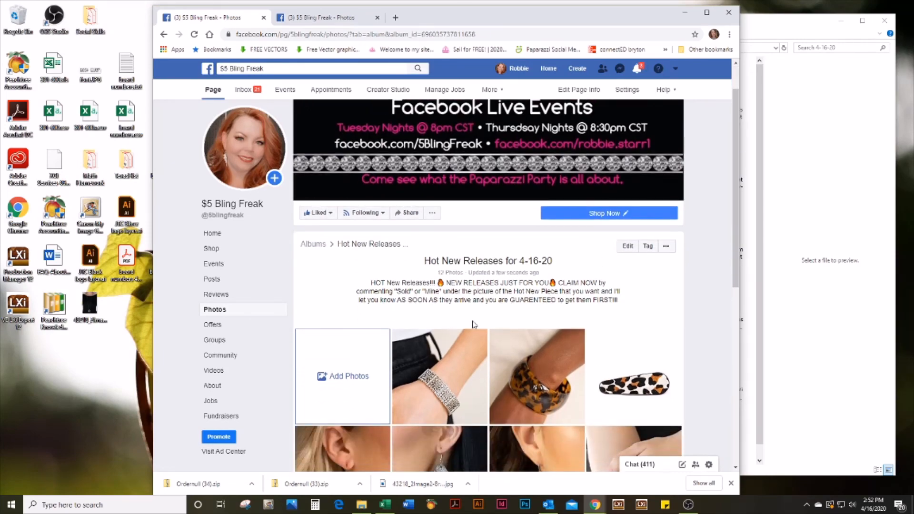
scroll(621, 343, "down", 6)
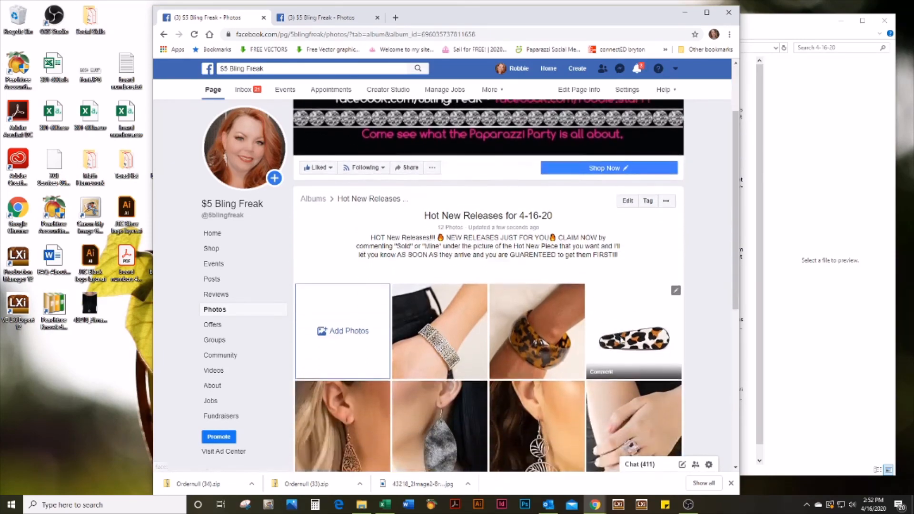
scroll(621, 350, "up", 5)
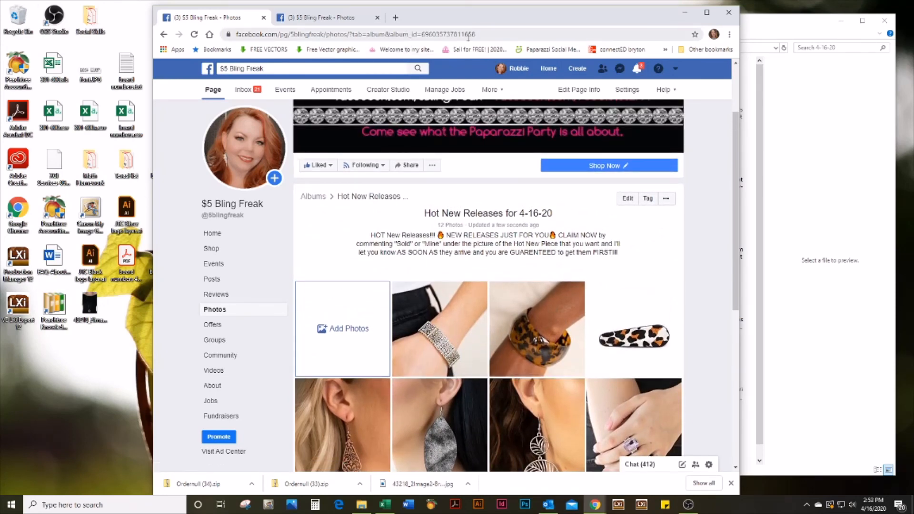
Select the published album's full web address and look through its photos once more
left_click_drag(483, 35, 221, 31)
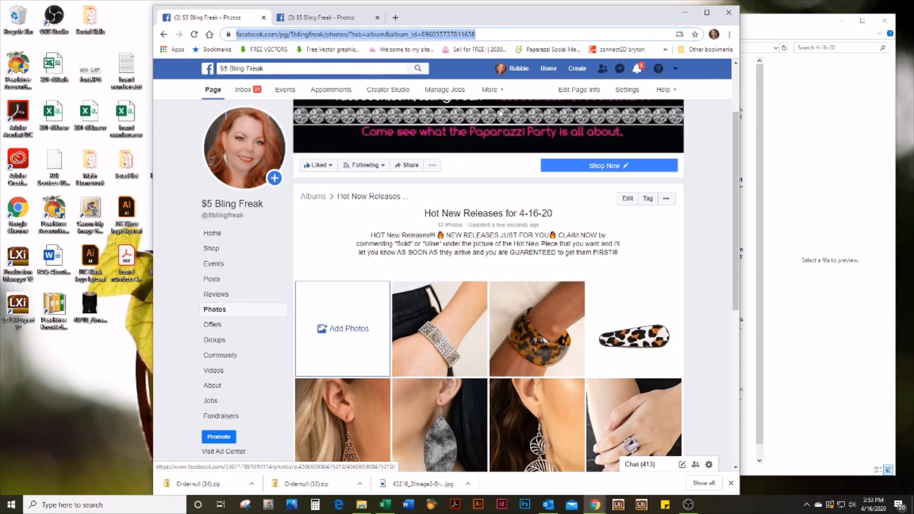
scroll(635, 276, "down", 3)
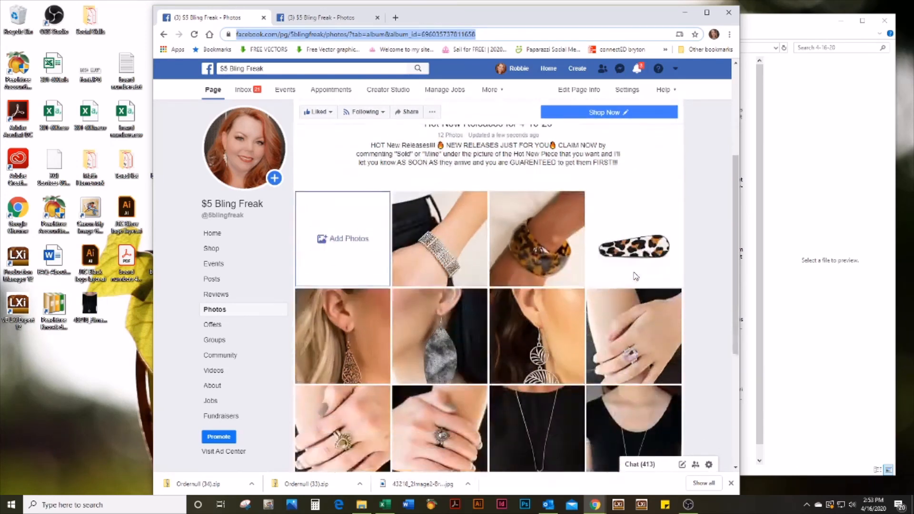
scroll(635, 276, "down", 2)
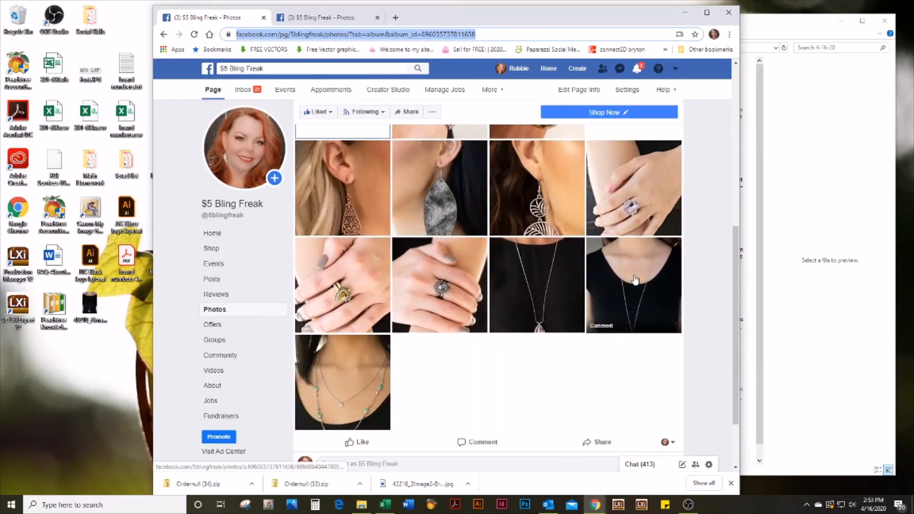
scroll(402, 261, "up", 1)
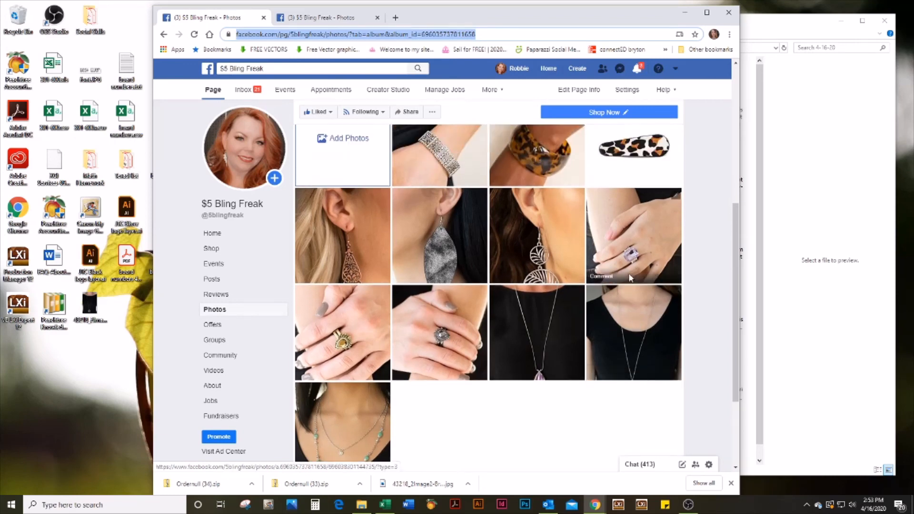
scroll(402, 261, "up", 5)
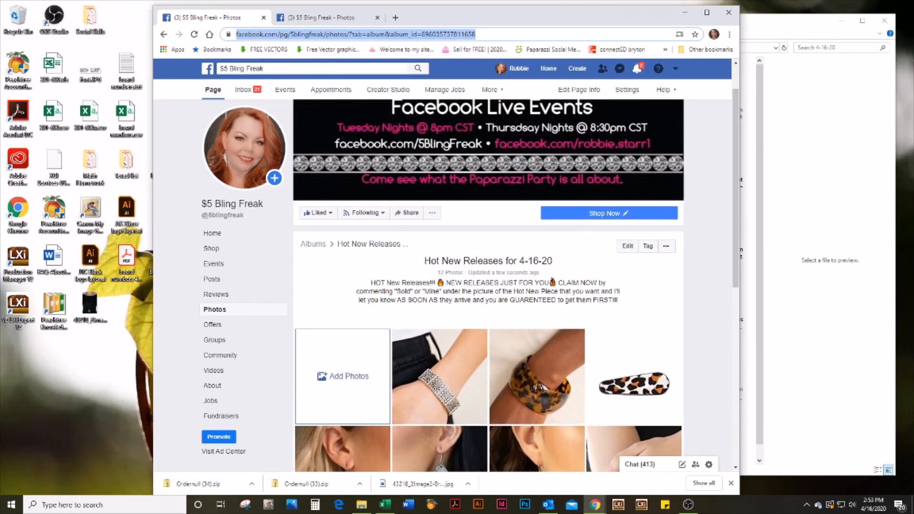
Check the published album's photo grid down to the last necklace photo and return to its title and description
scroll(640, 291, "down", 2)
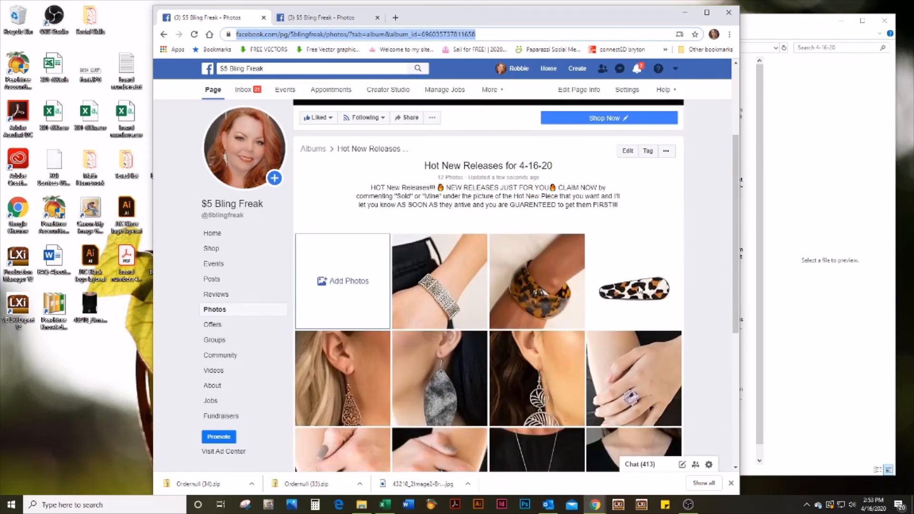
scroll(640, 290, "down", 5)
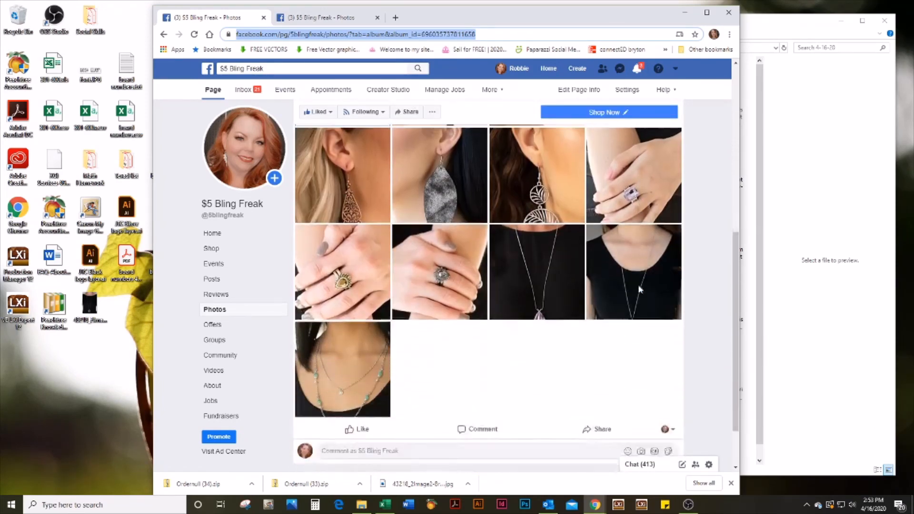
scroll(640, 291, "up", 7)
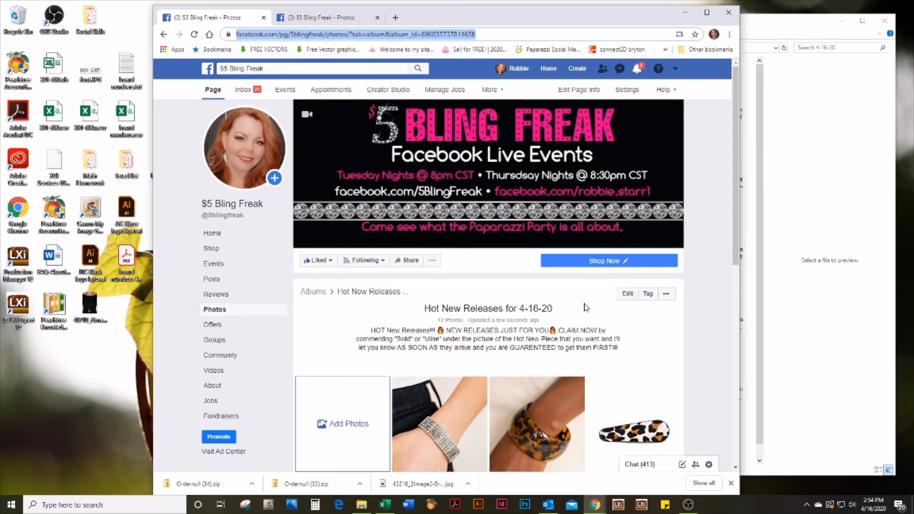
scroll(585, 307, "down", 1)
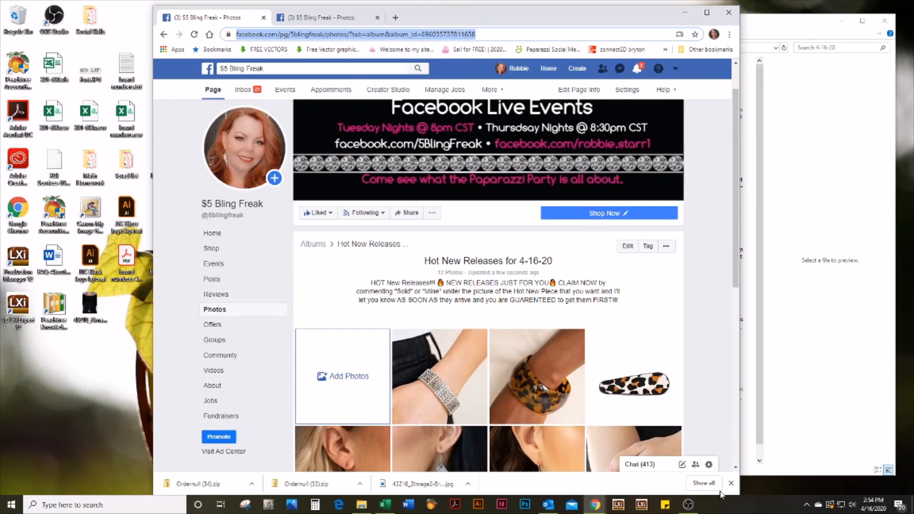
Switch to OBS and stop the screen recording
mouse_move(689, 506)
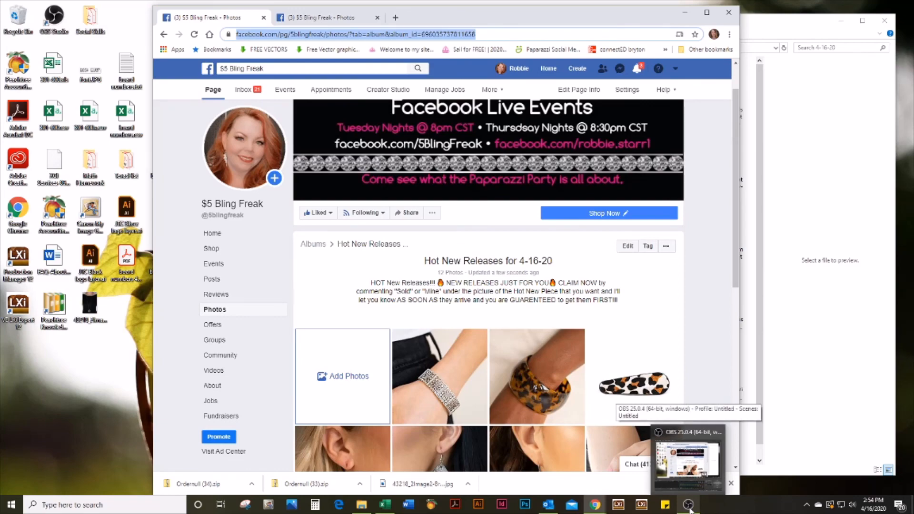
left_click(689, 505)
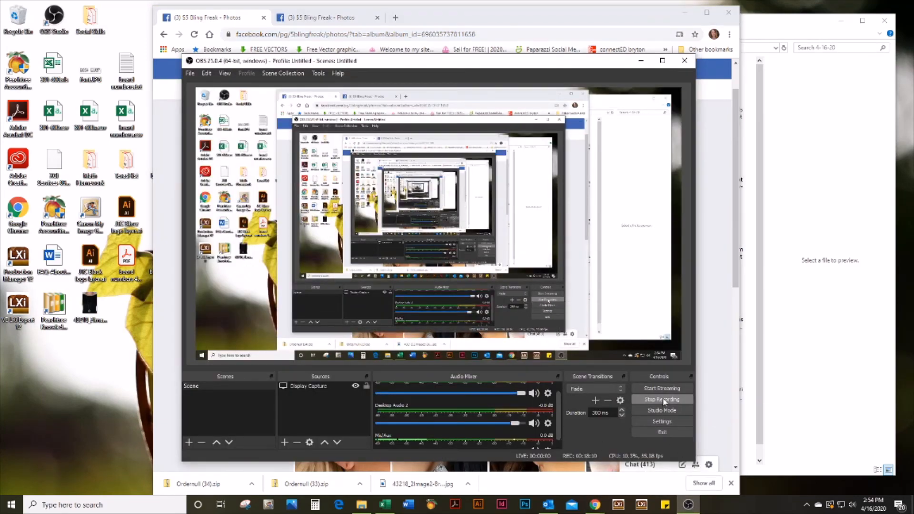
left_click(662, 399)
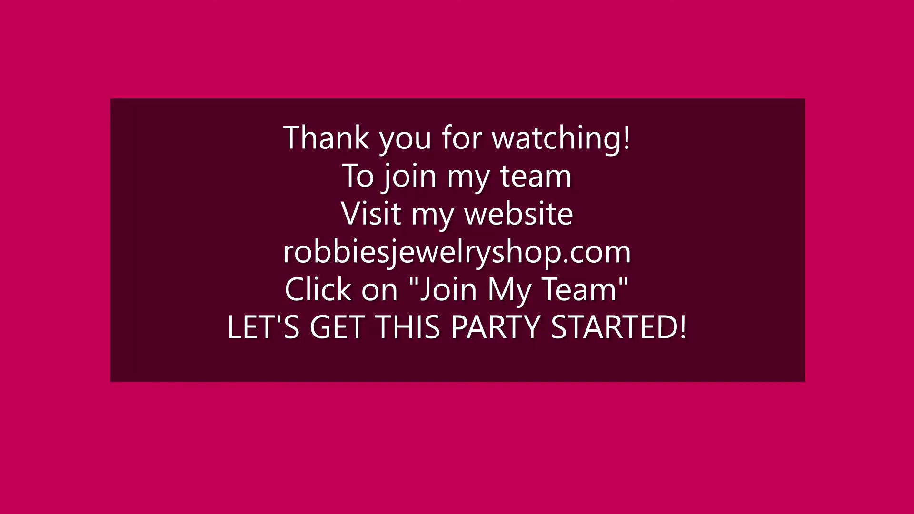